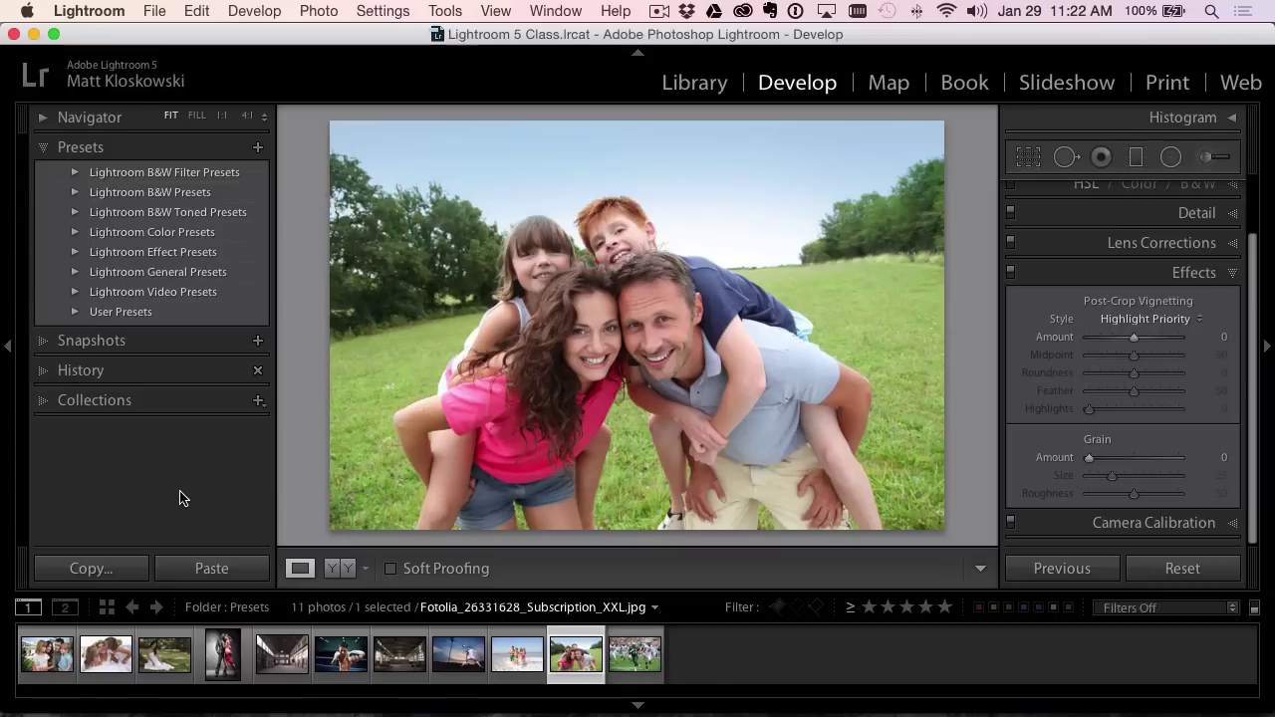
- Switch from Lightroom to the Finder window showing the Presets folder of .lrtemplate files
key(super+shift+2)
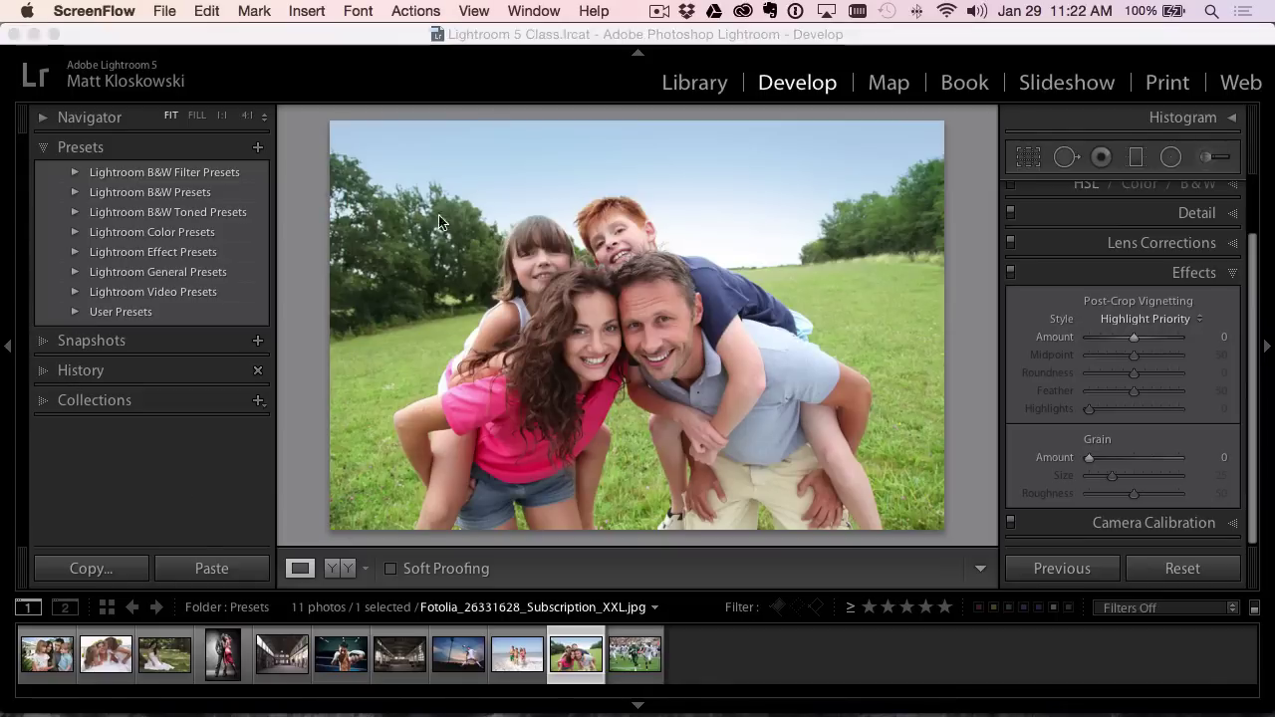
key(super+Tab)
key(super+Tab)
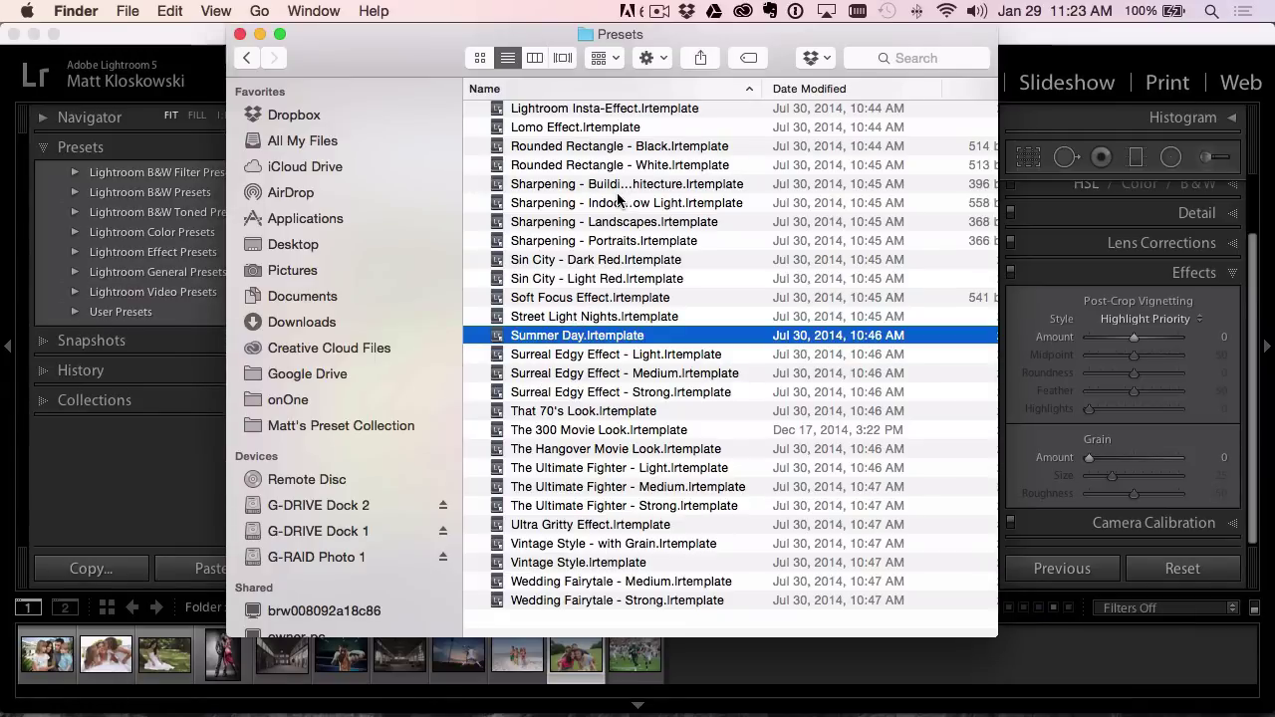
- Select the Sharpening - Landscapes and Sharpening - Indoors & Low Light files, then return to Lightroom
click(671, 222)
click(682, 205)
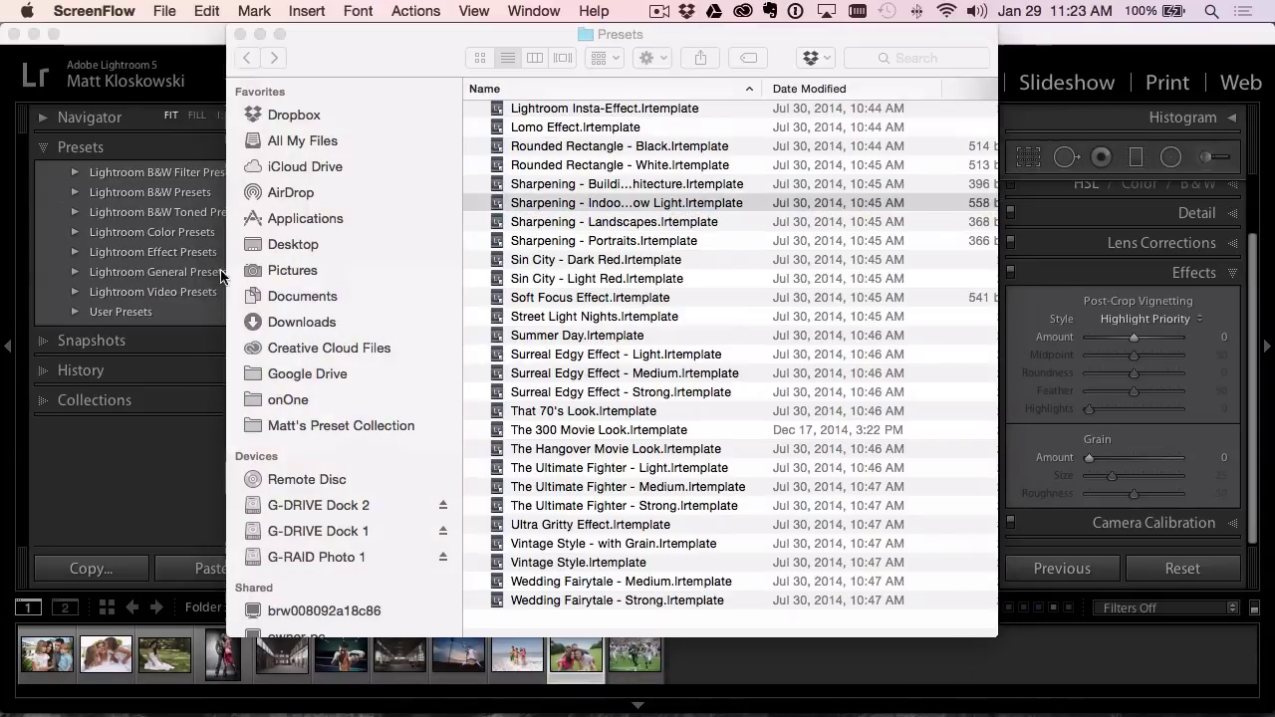
click(179, 404)
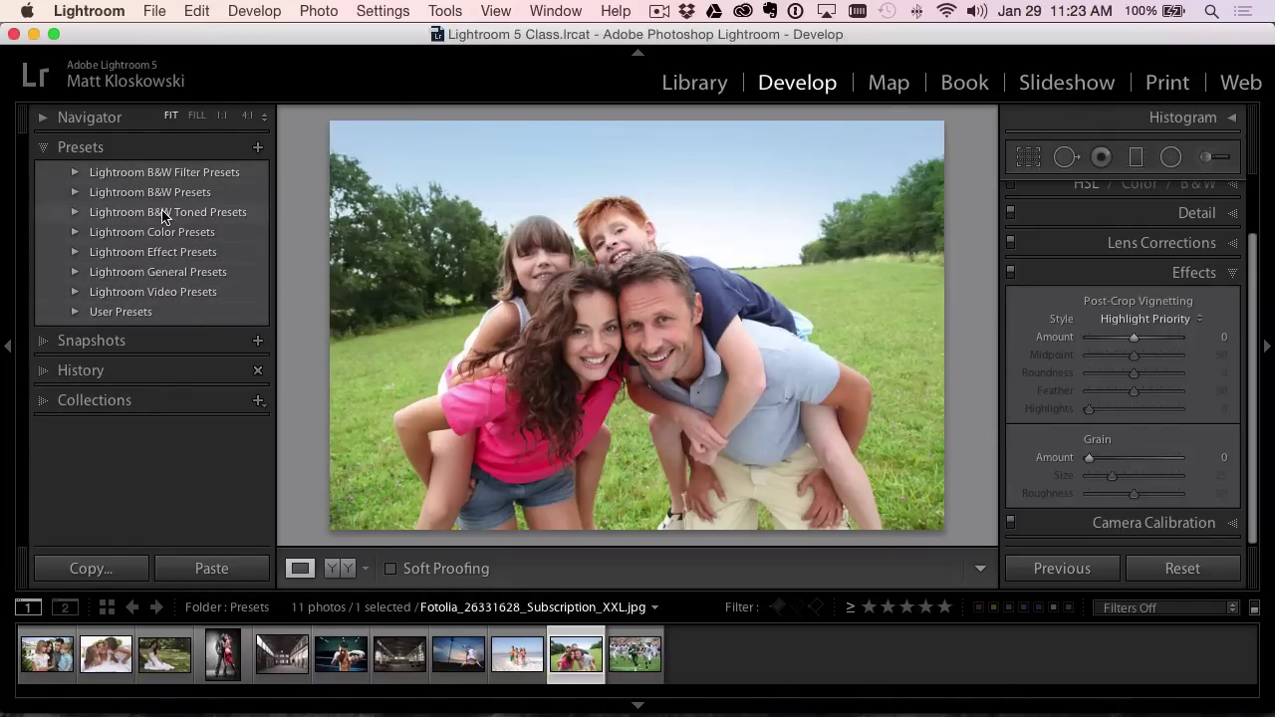
- Open and dismiss the preset list menu, then expand and collapse User Presets
right_click(123, 211)
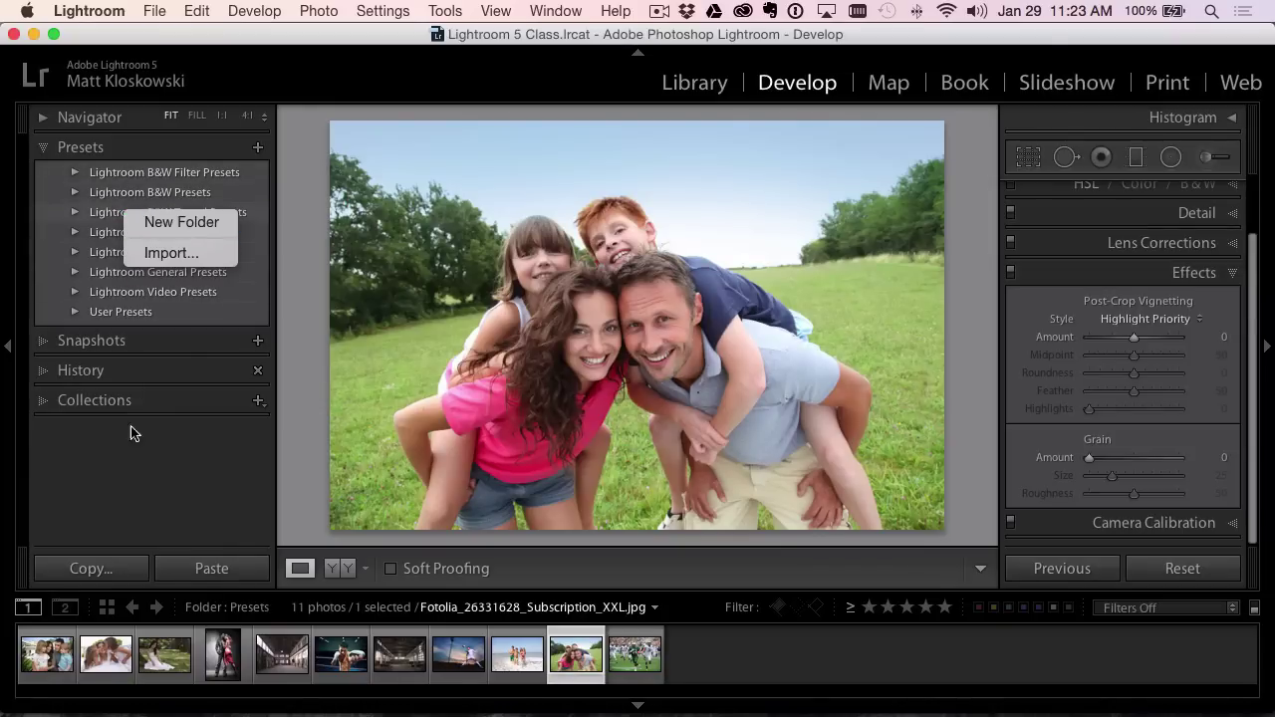
click(123, 486)
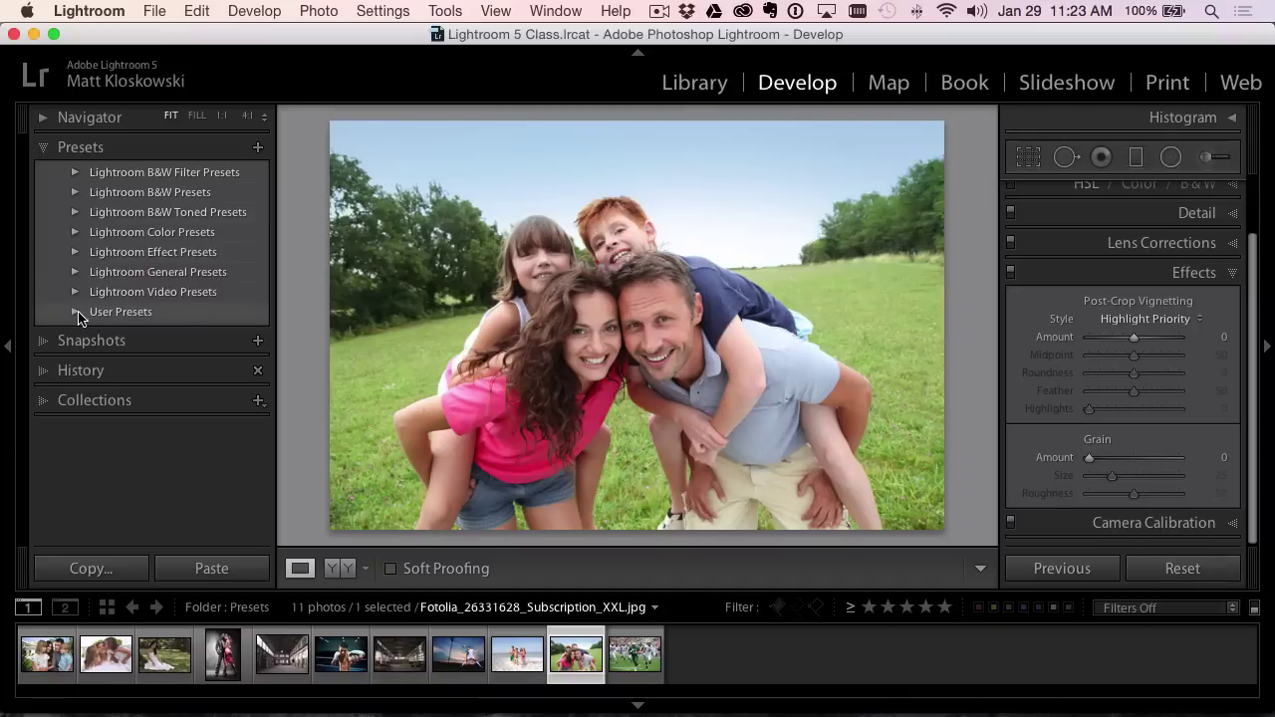
click(73, 312)
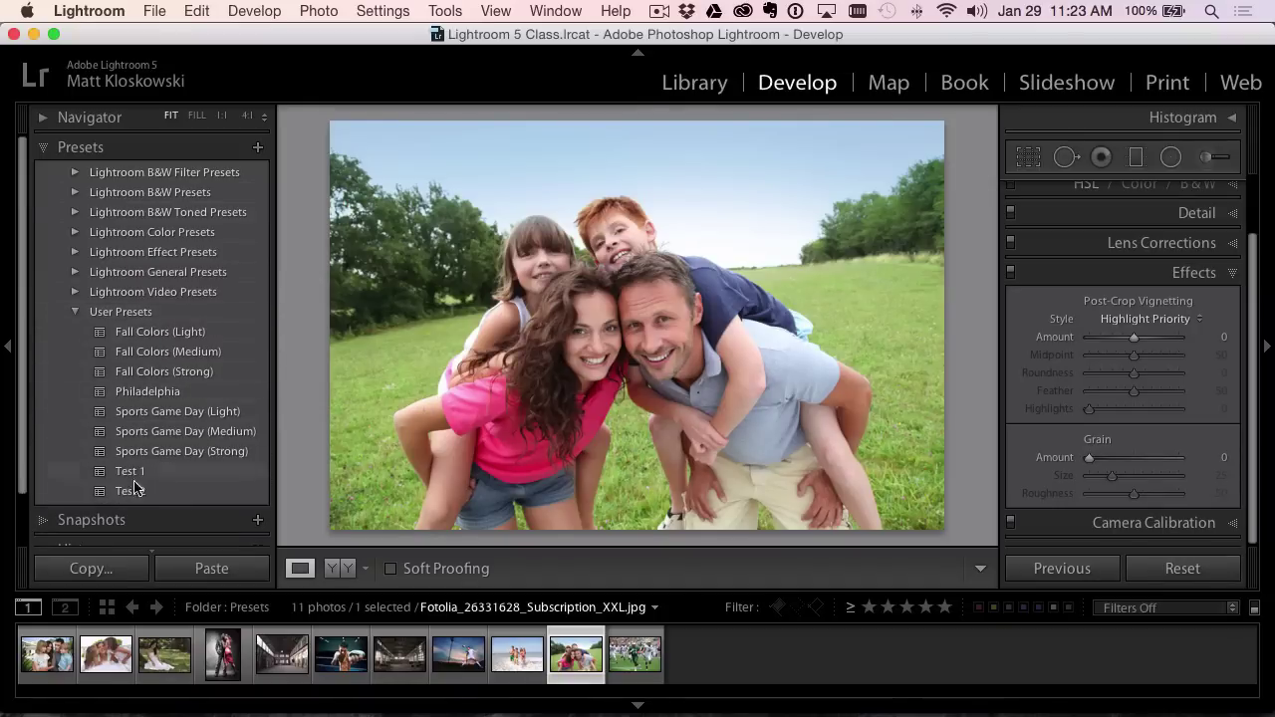
click(70, 312)
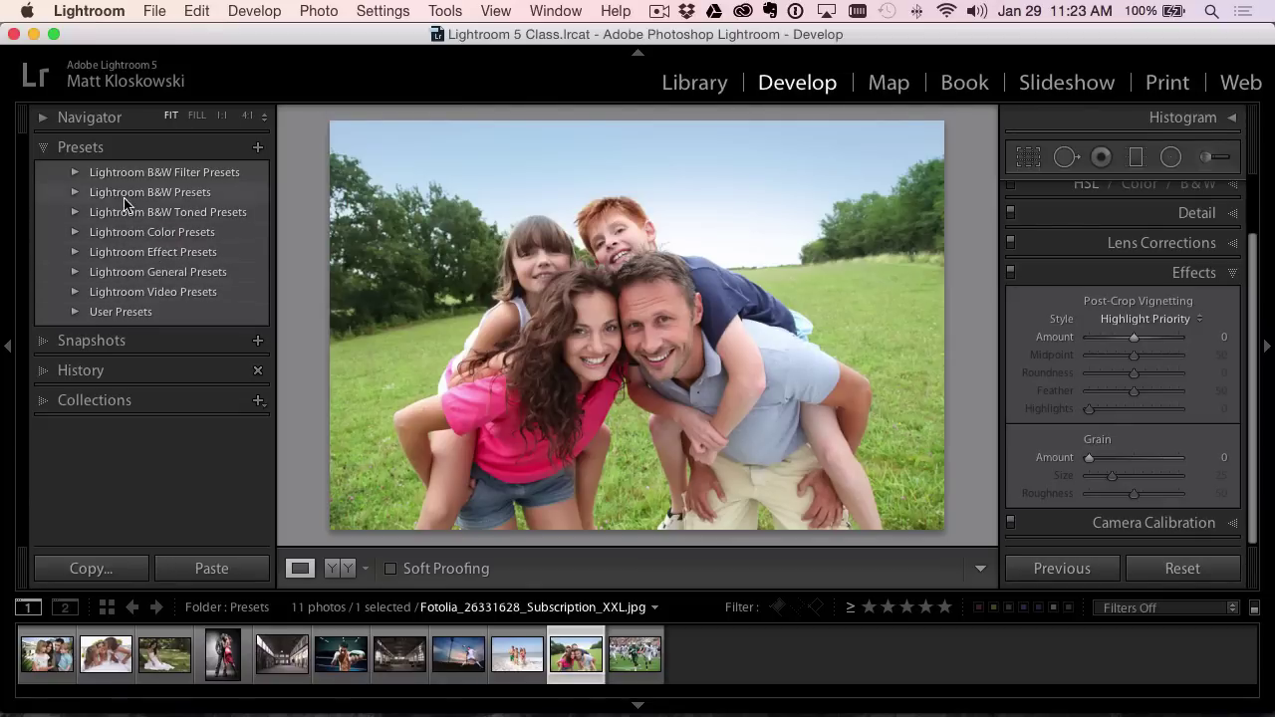
- Create a new preset folder named 'Matts Presets'
right_click(140, 239)
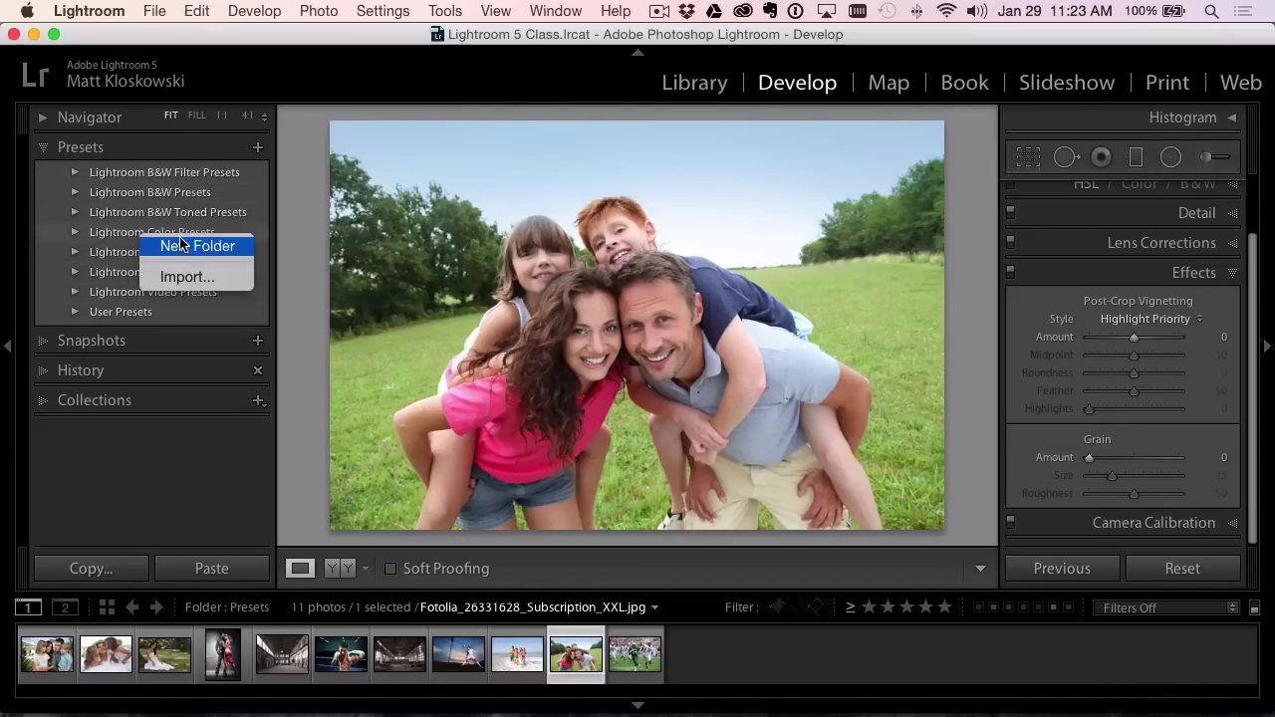
click(185, 245)
text(M)
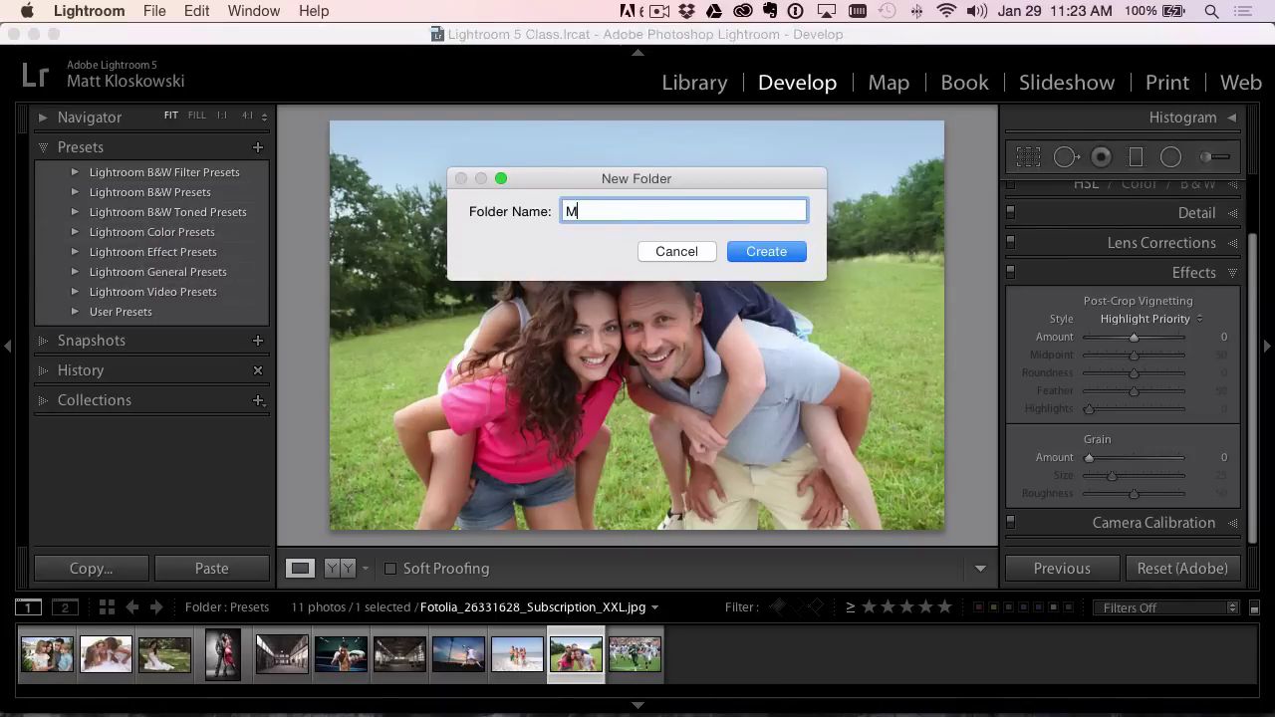
text(atts Presets)
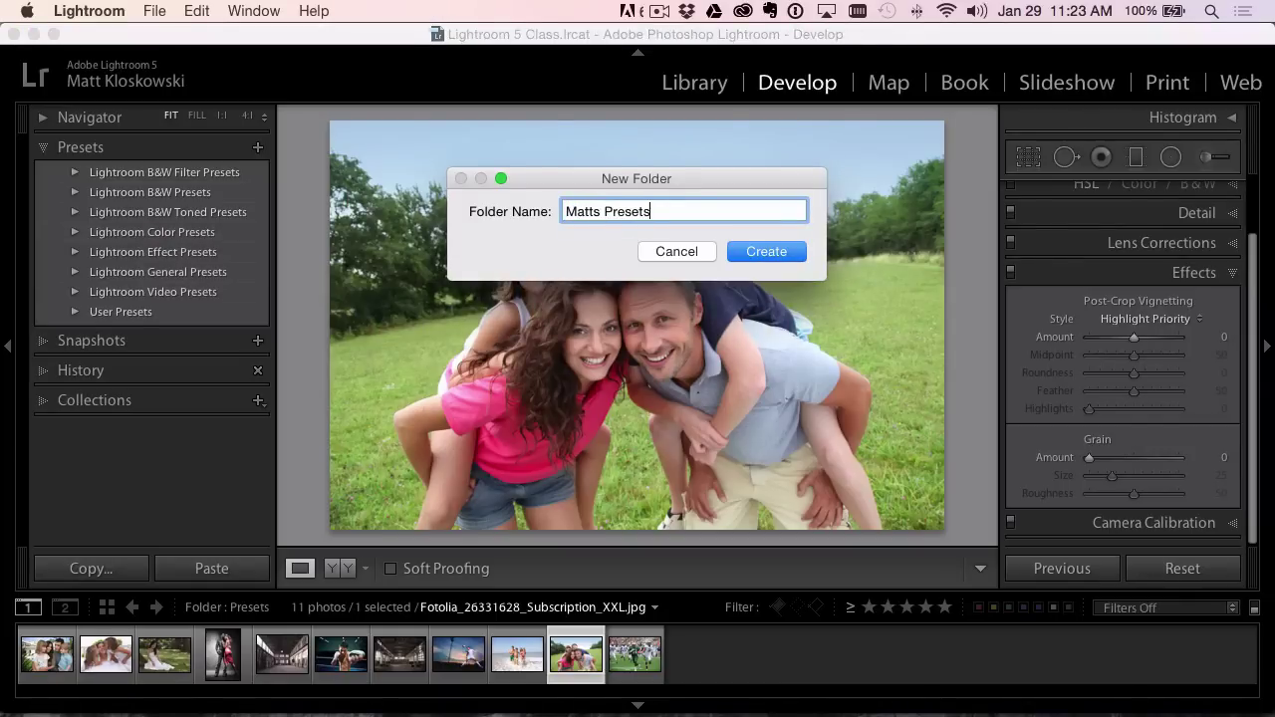
click(764, 252)
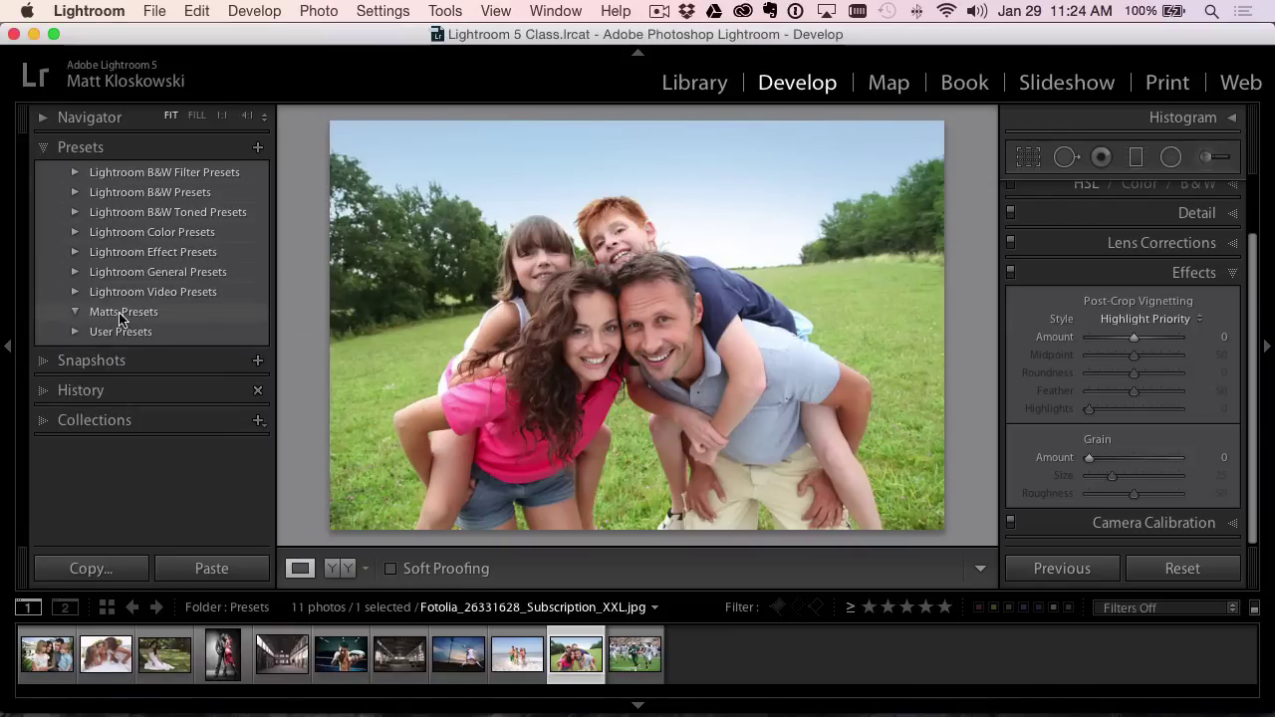
- Import every .lrtemplate file from the Presets folder into the Matts Presets folder
right_click(123, 317)
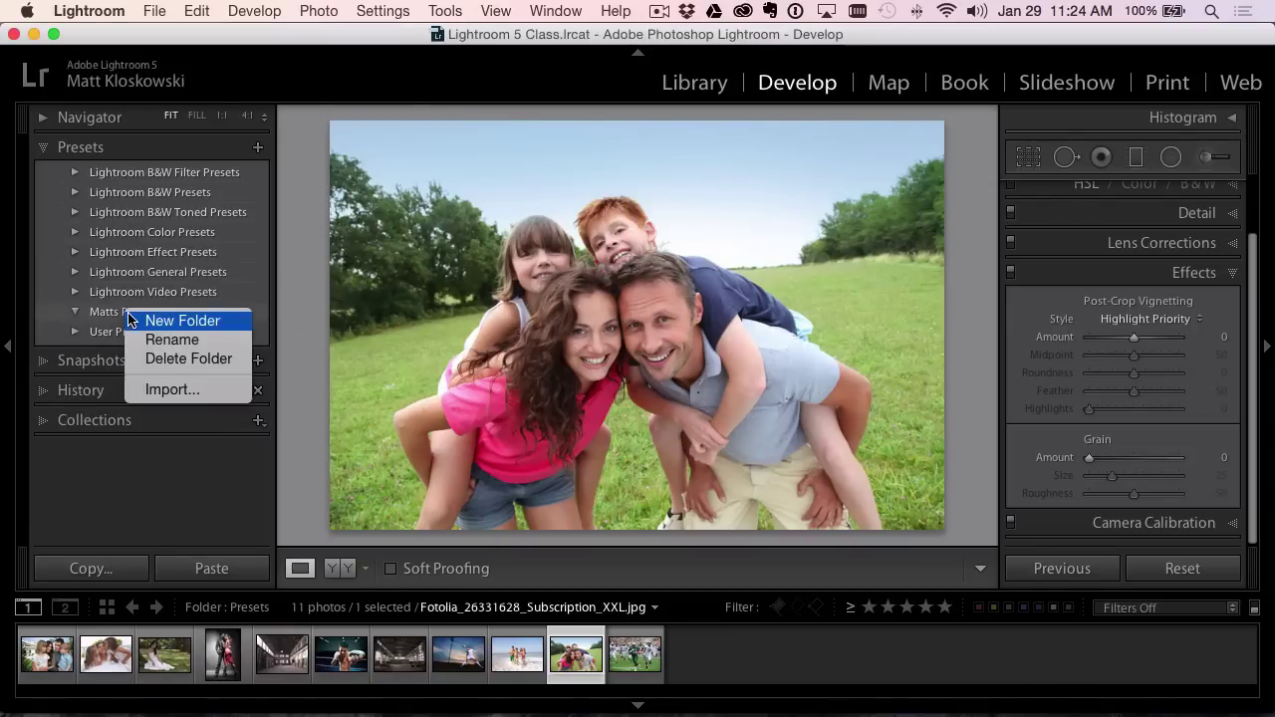
click(167, 391)
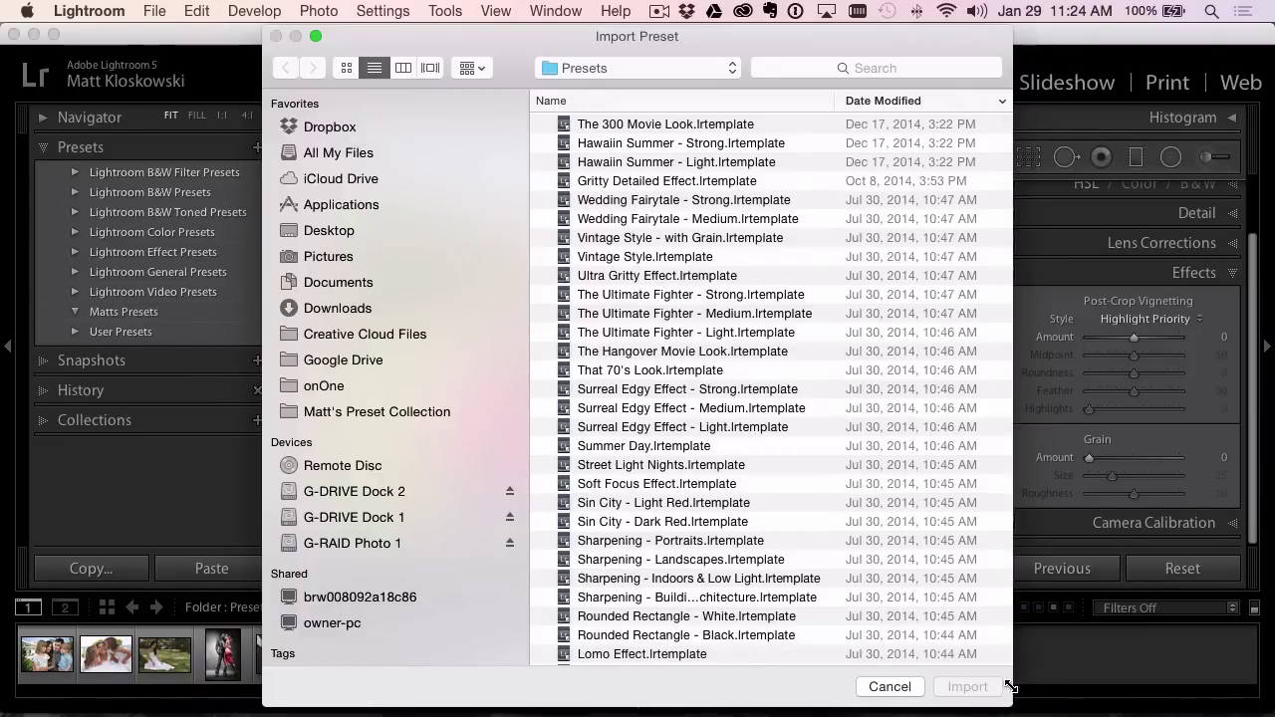
drag(1008, 699, 997, 650)
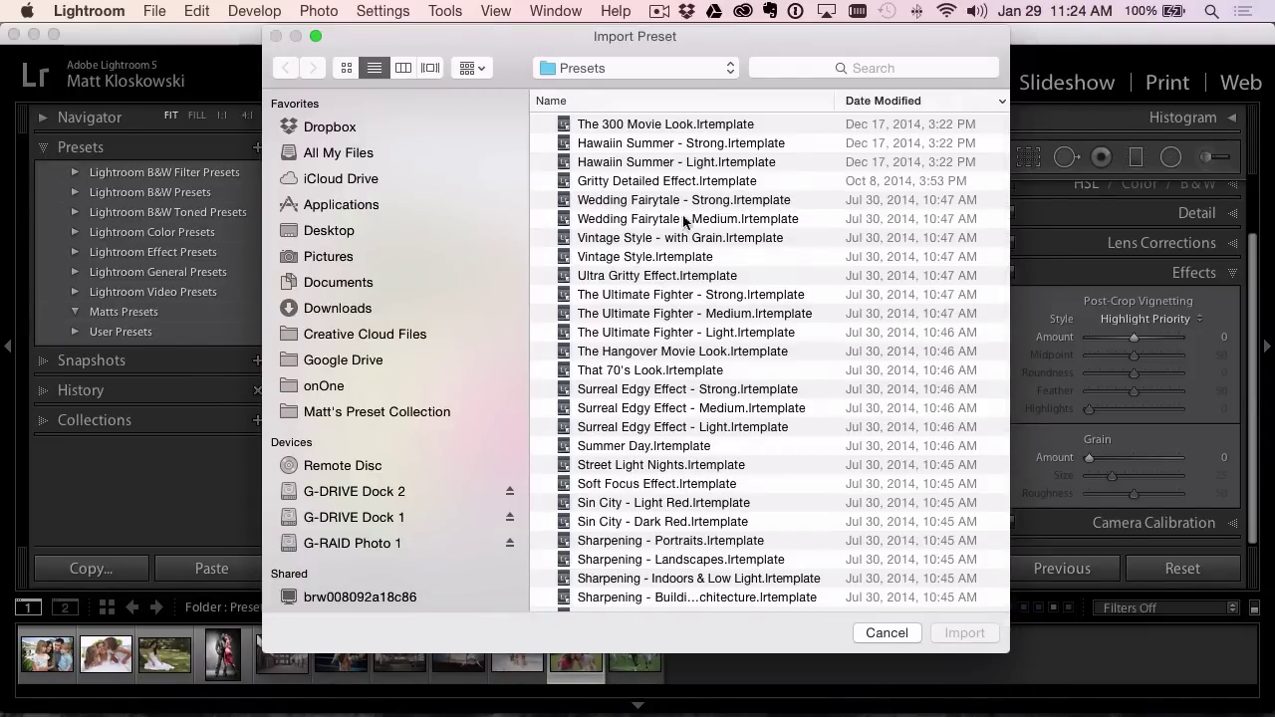
click(646, 127)
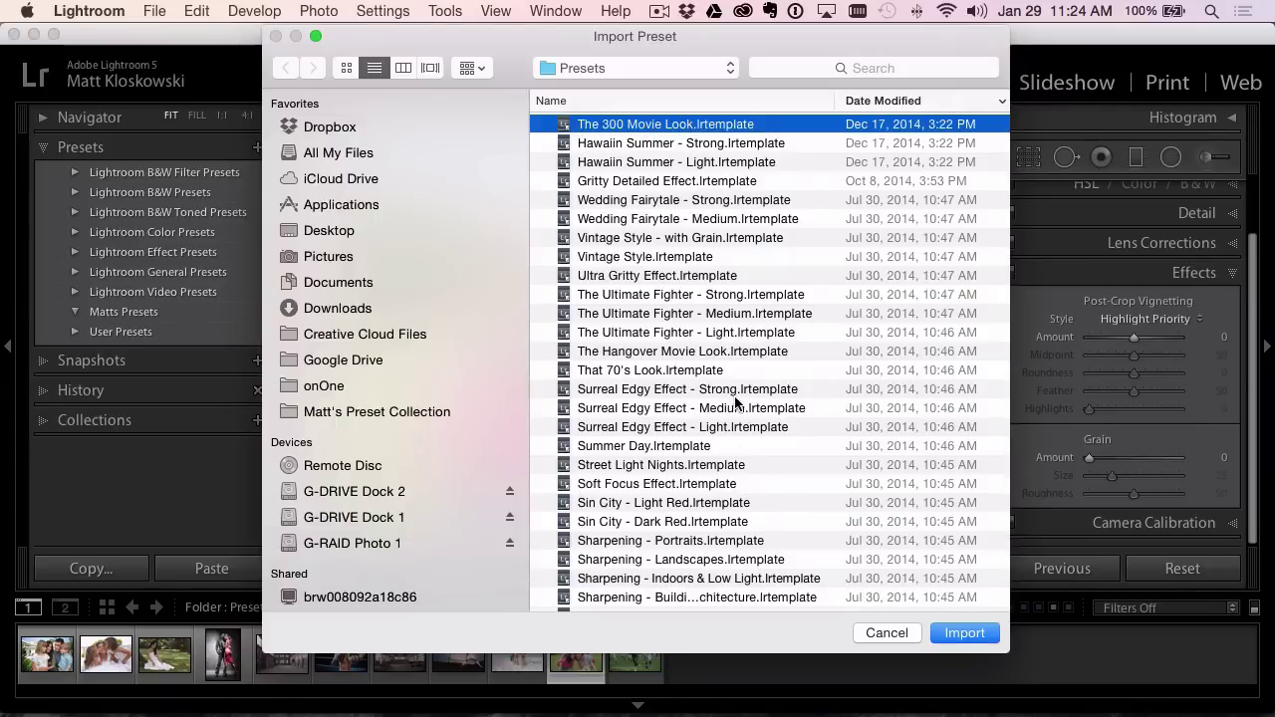
key(super+a)
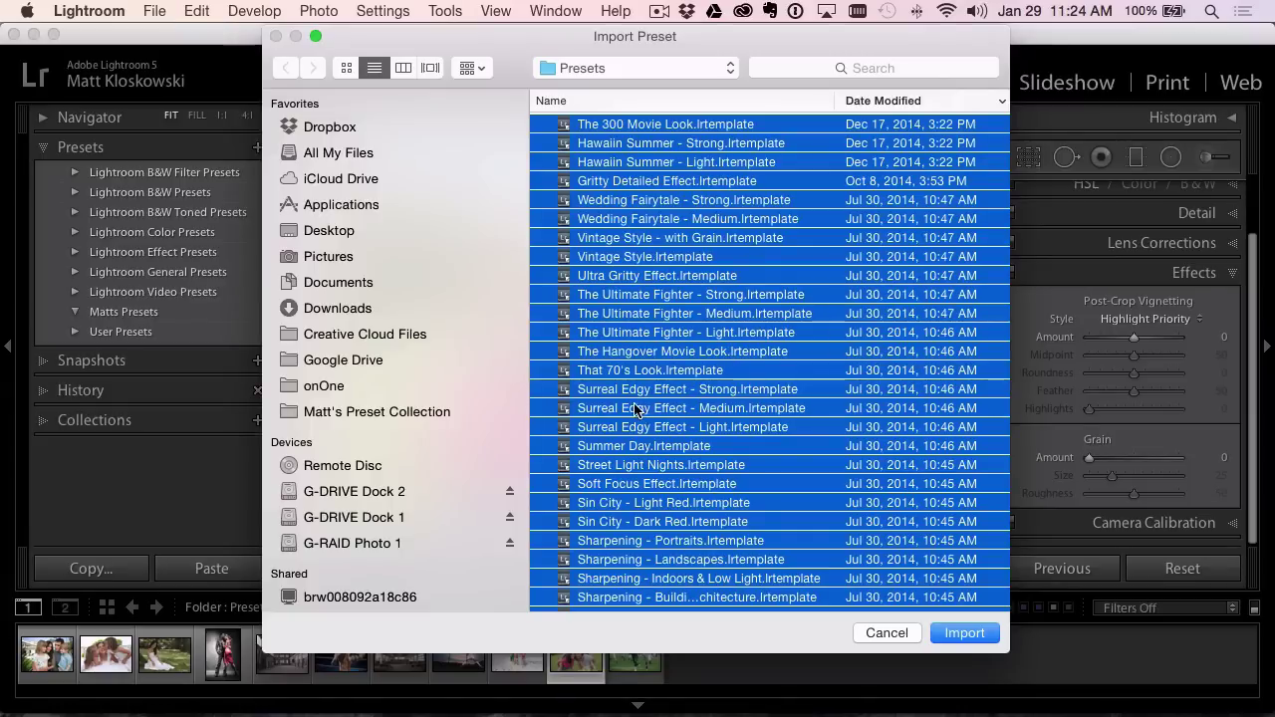
click(958, 634)
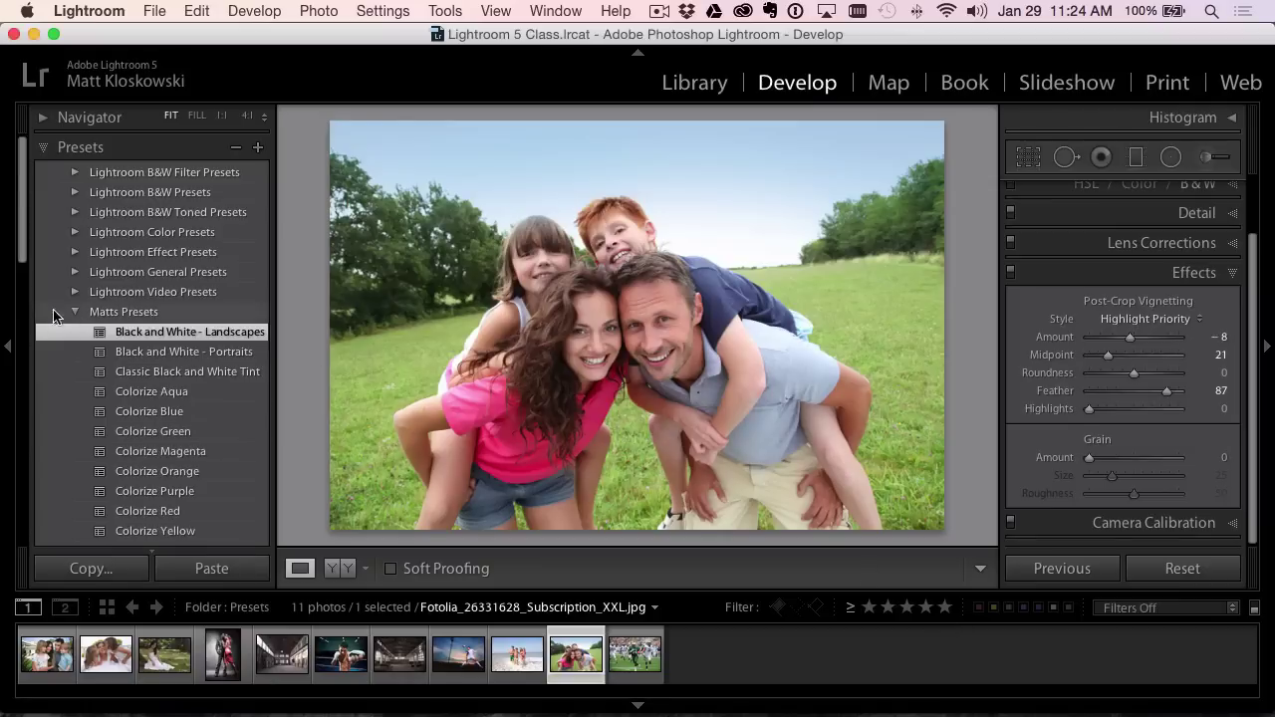
drag(24, 264, 20, 200)
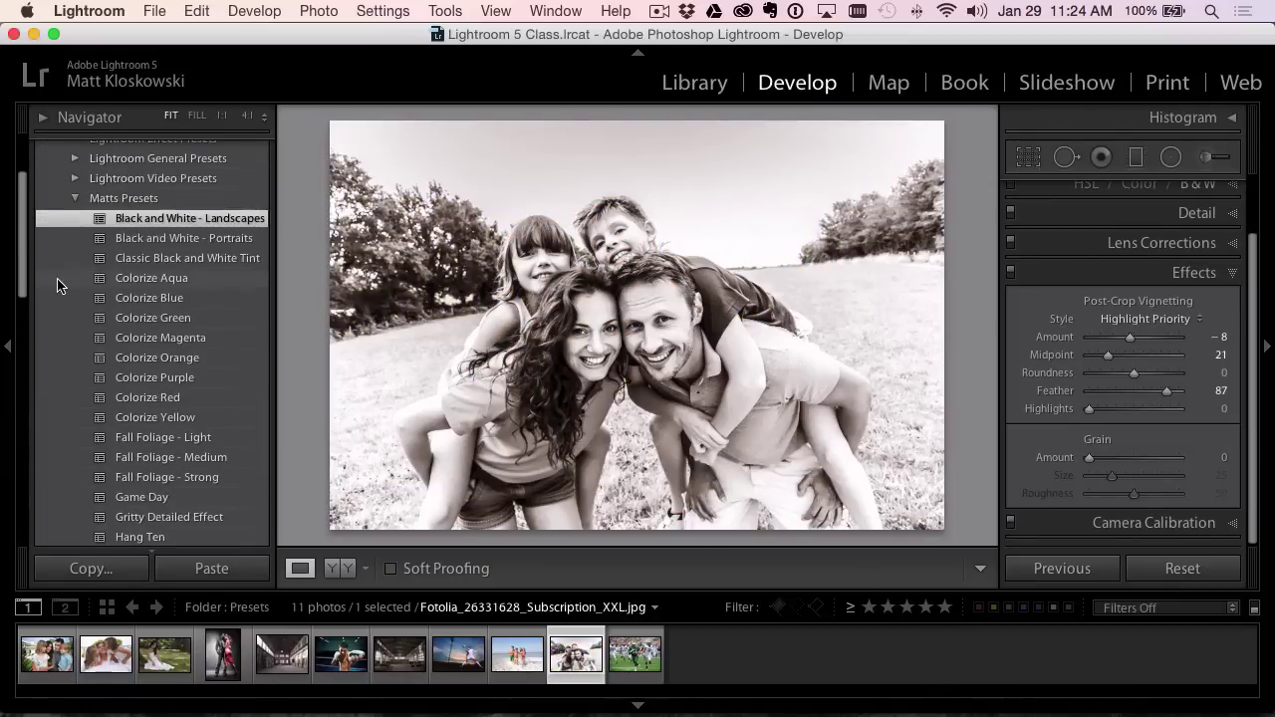
key(super+shift+2)
- Bring up the Finder Presets folder, then return to Lightroom's Develop view with the black-and-white photo
key(super+Tab)
key(super+Tab)
key(super+Tab)
key(super+Tab)
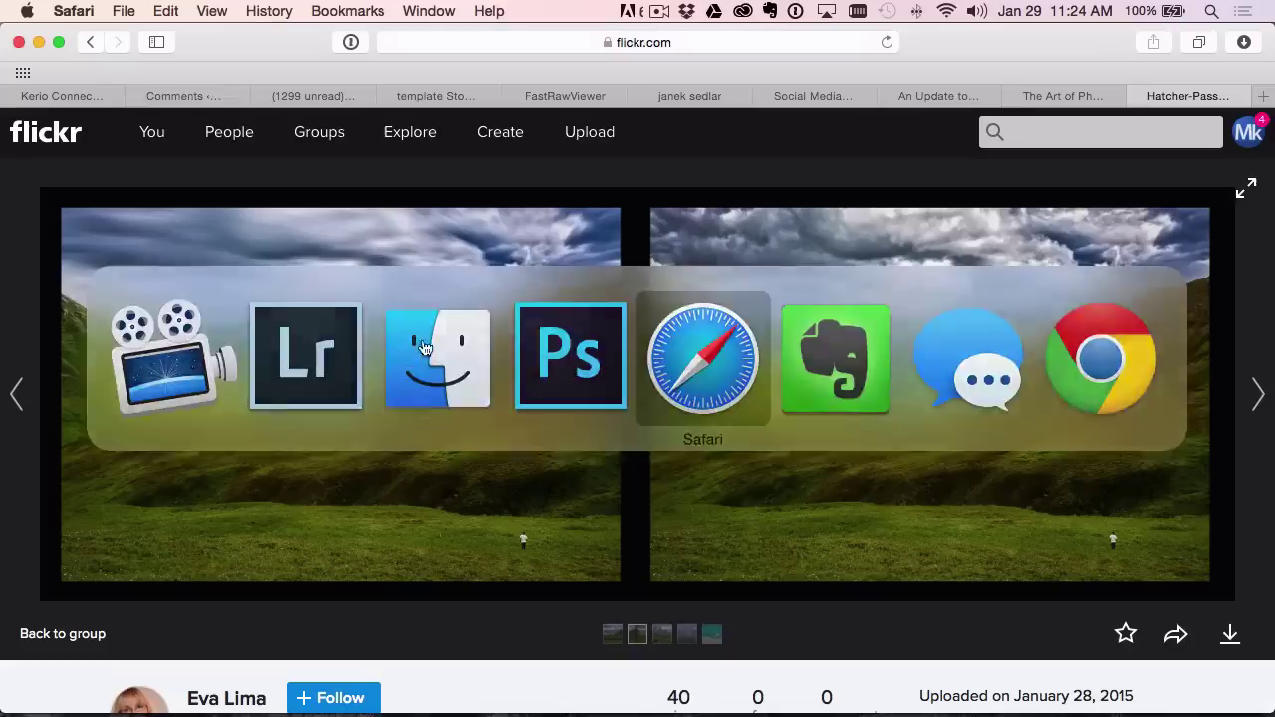
key(super+Tab)
key(super+Tab)
key(super+Tab)
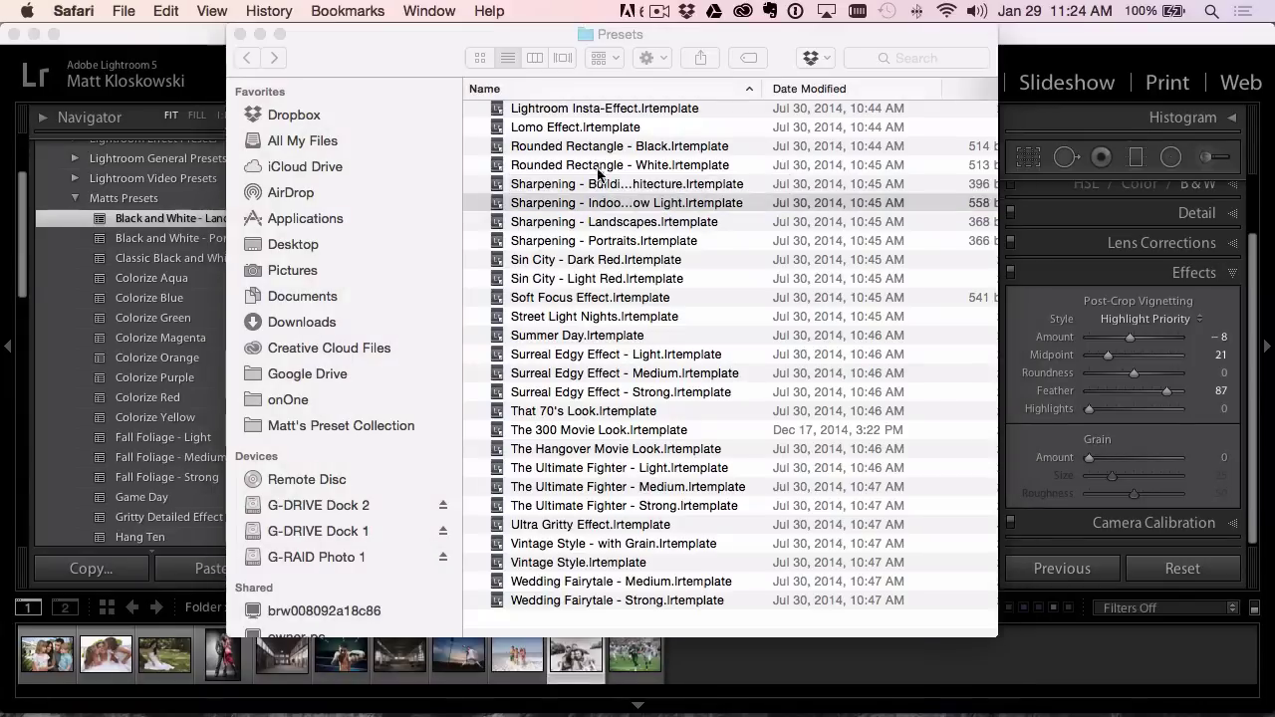
click(21, 226)
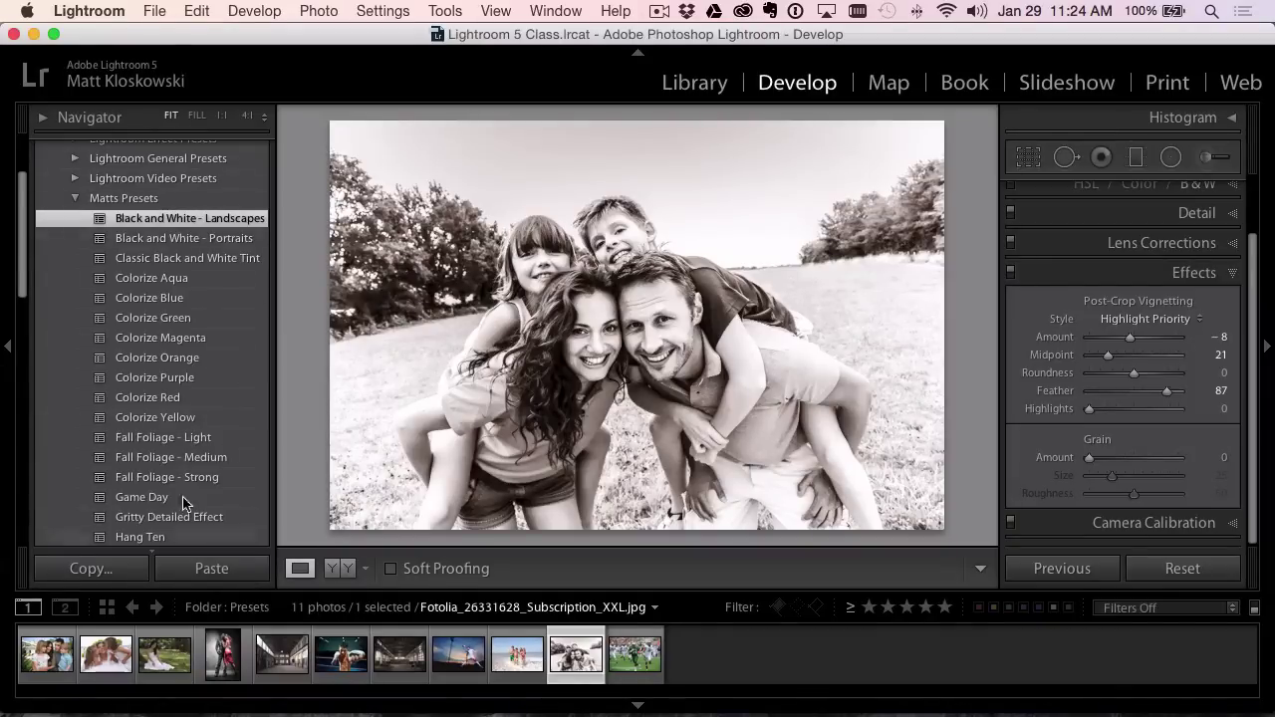
- Collapse Matts Presets, dismiss the preset list menu, then re-expand it and browse its presets
click(75, 198)
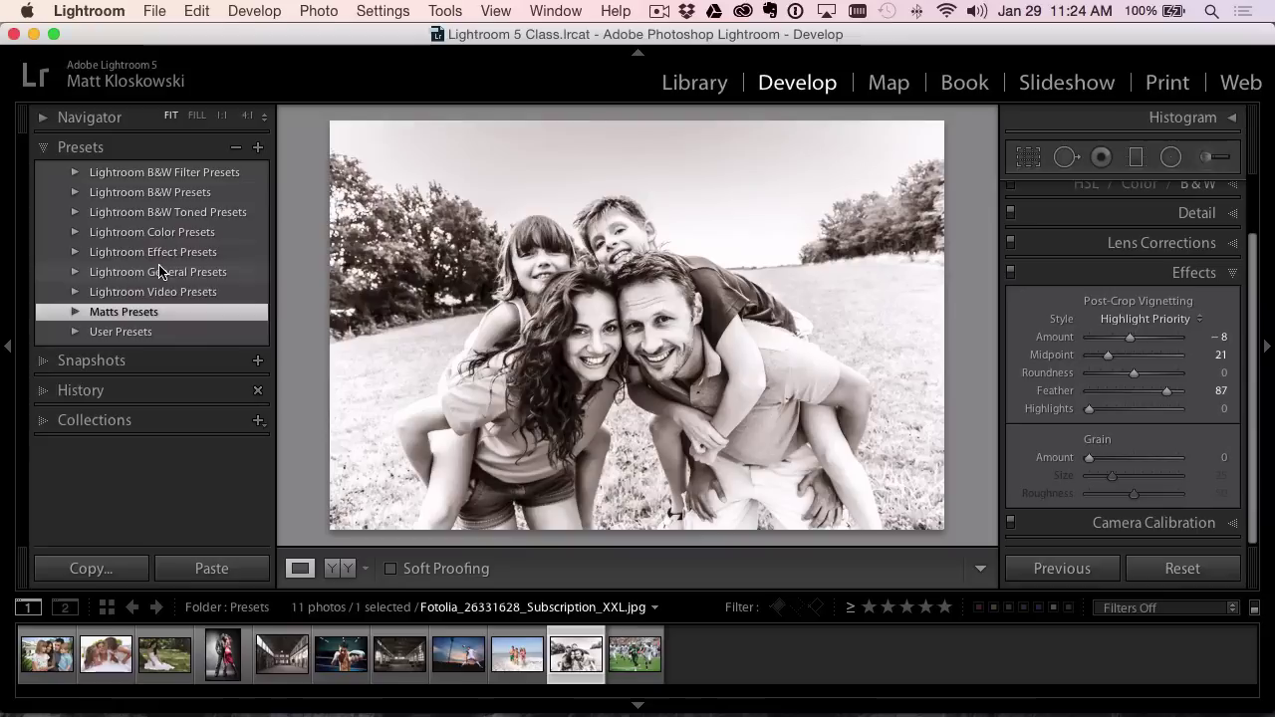
right_click(161, 267)
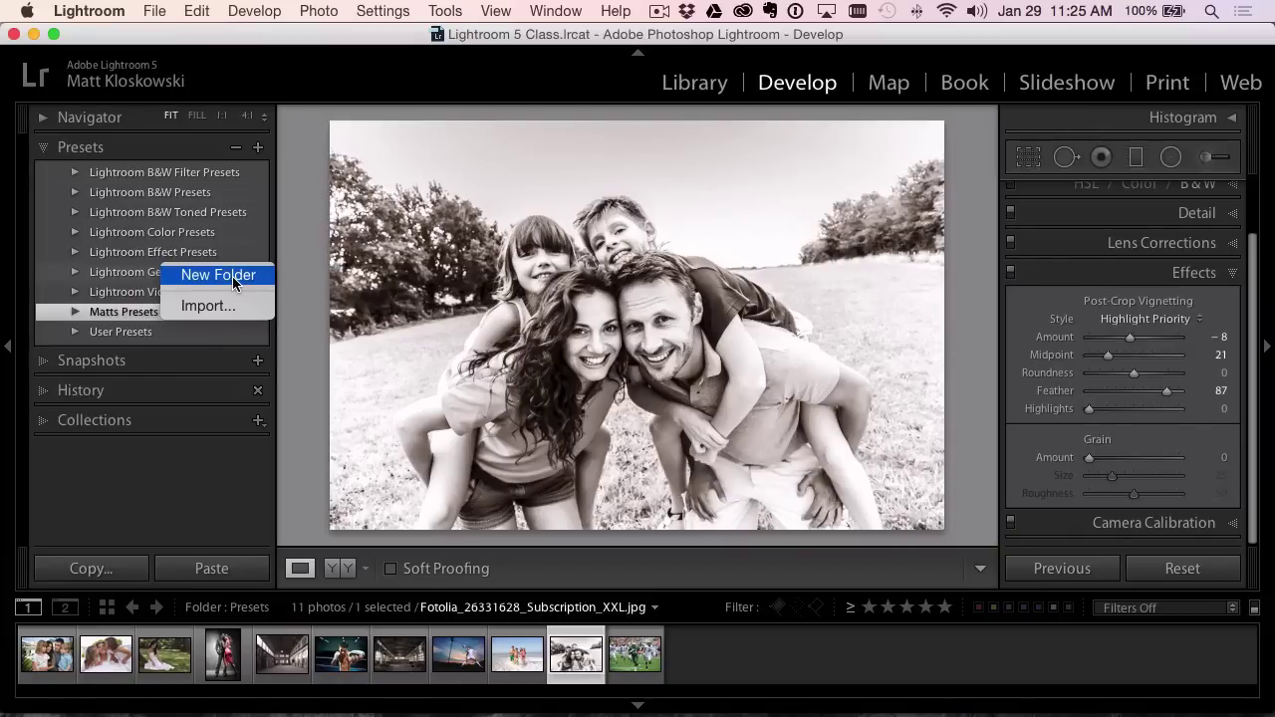
click(71, 317)
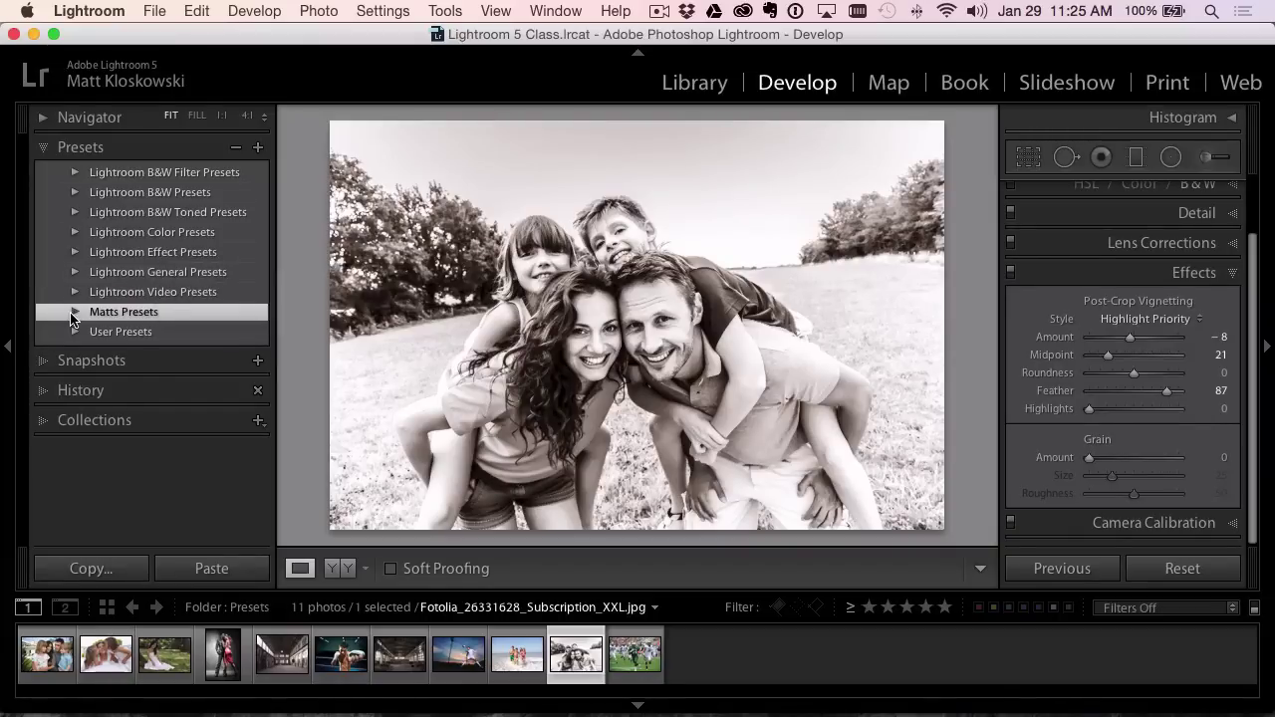
click(74, 314)
scroll(177, 399, down, 10)
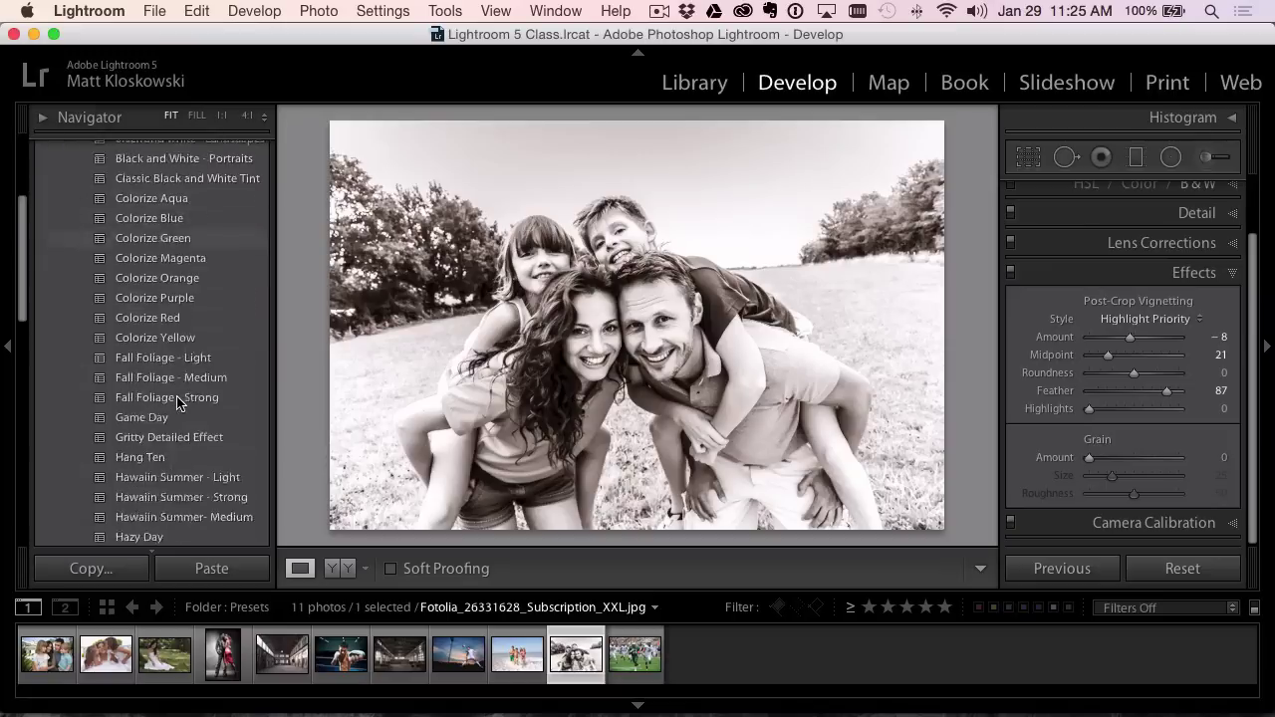
scroll(178, 398, down, 5)
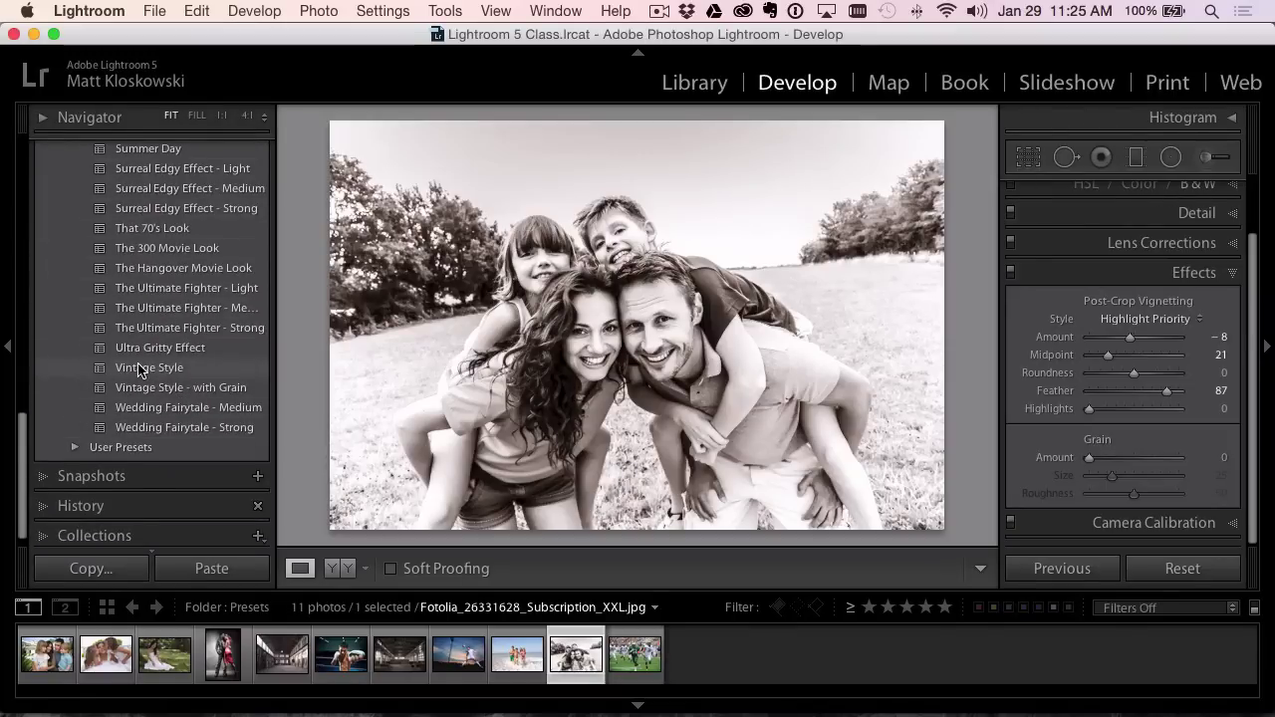
scroll(140, 368, up, 10)
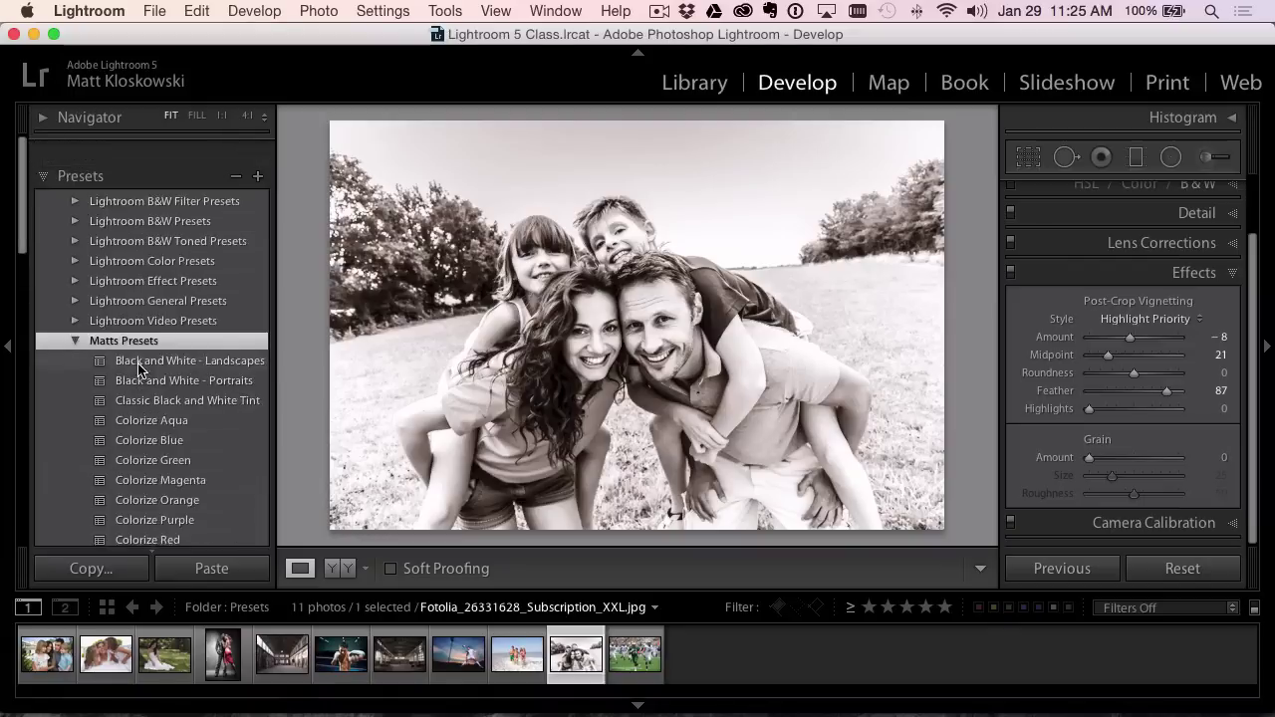
- Reset the photo to its original colour and show Matts Presets down to Wedding Fairytale - Strong
click(1185, 567)
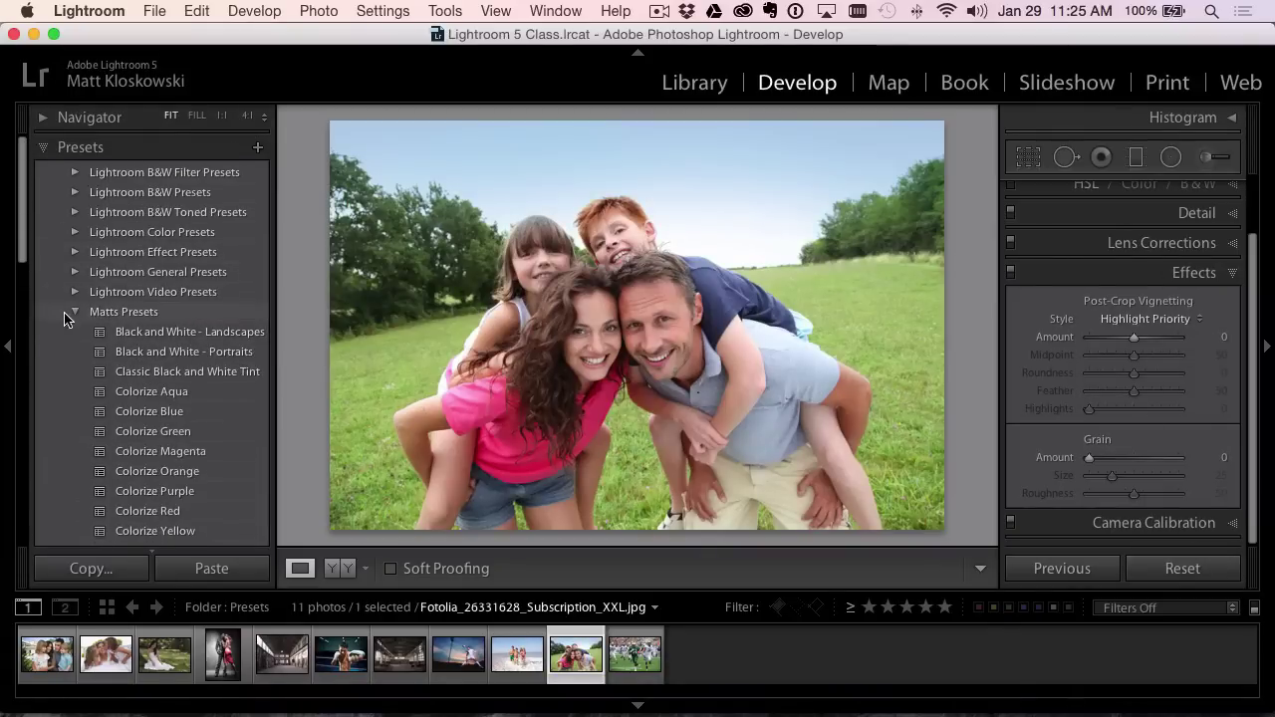
click(65, 313)
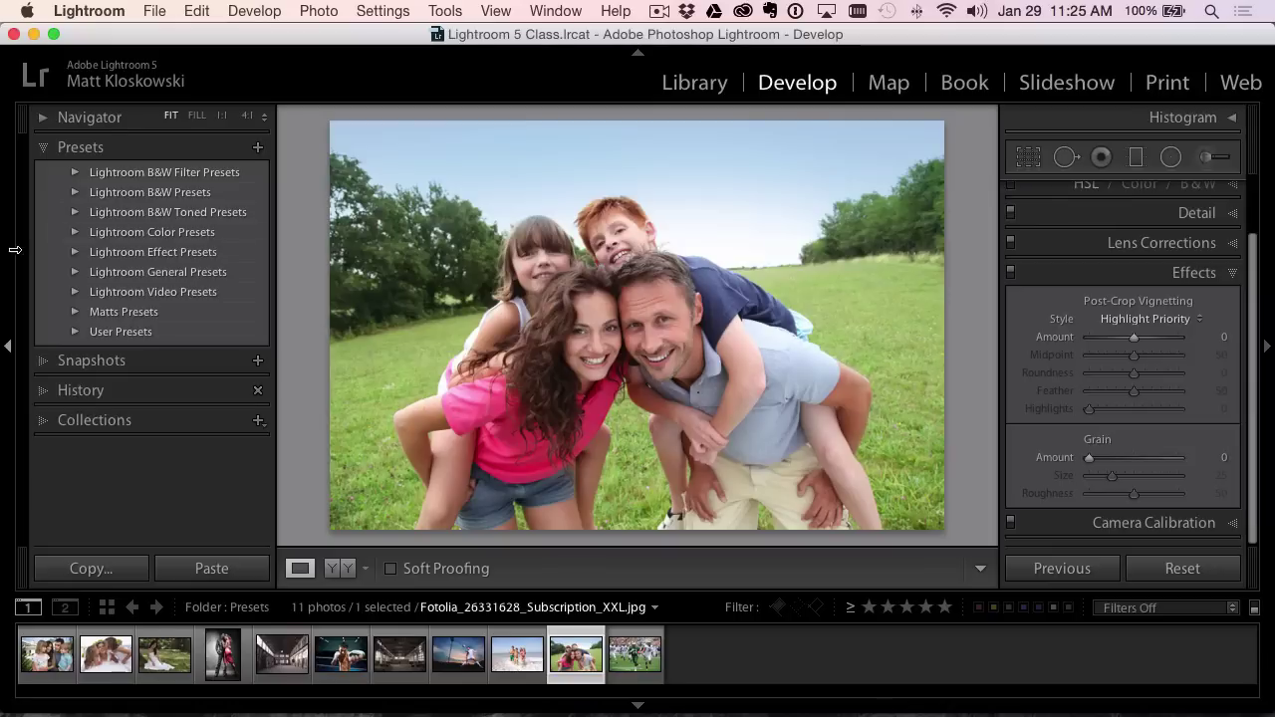
click(75, 314)
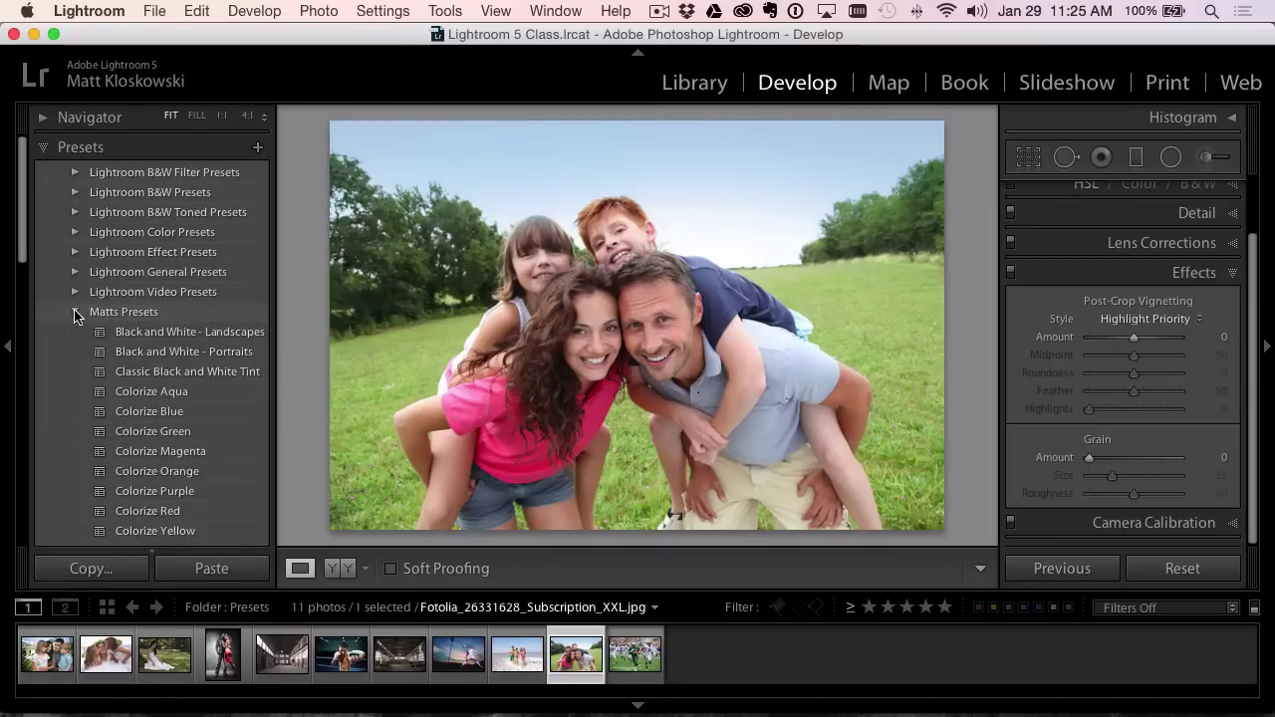
scroll(75, 315, down, 10)
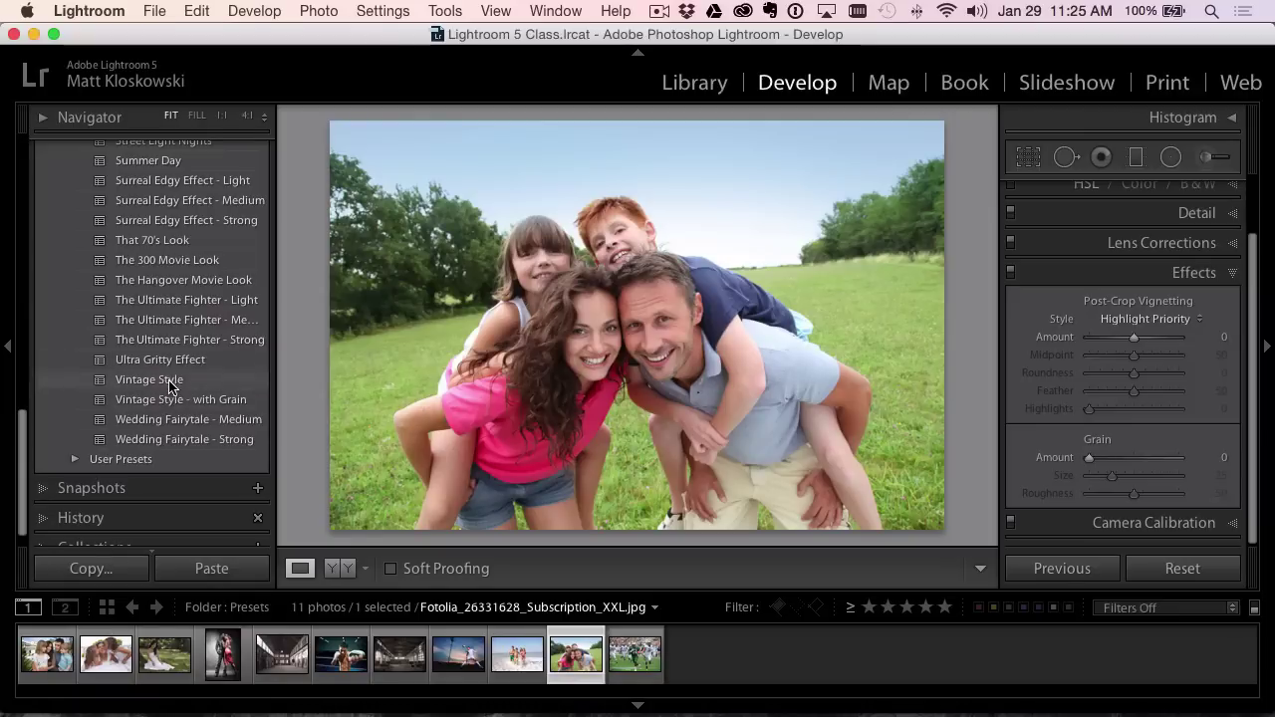
- Rename the Vintage Style preset to '1 Vintage Style', then reset the photo's adjustments
click(170, 380)
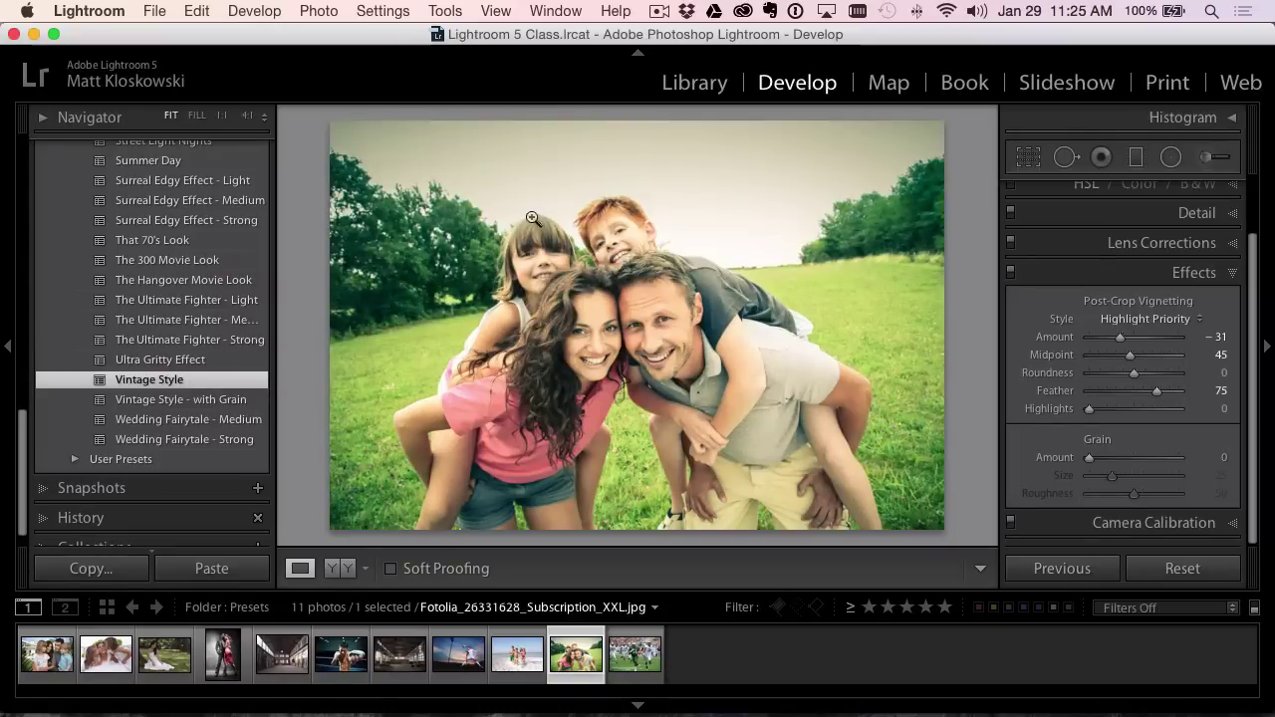
right_click(204, 379)
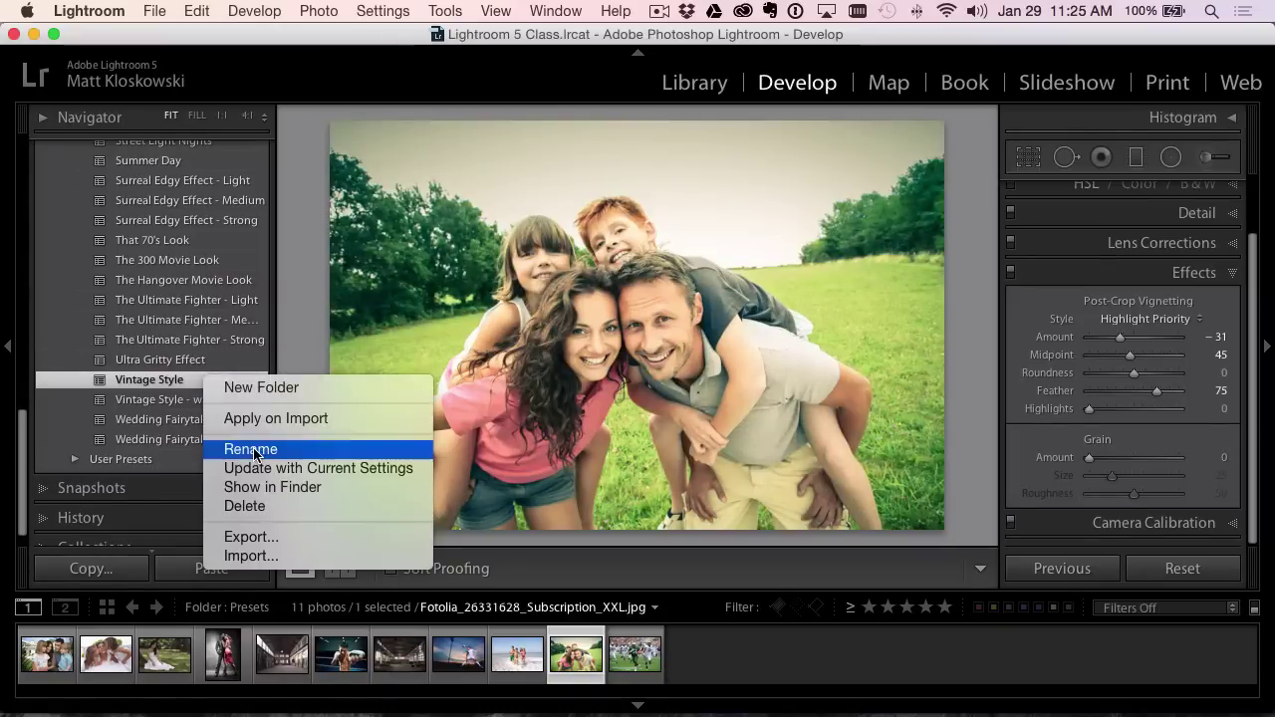
click(254, 449)
click(509, 218)
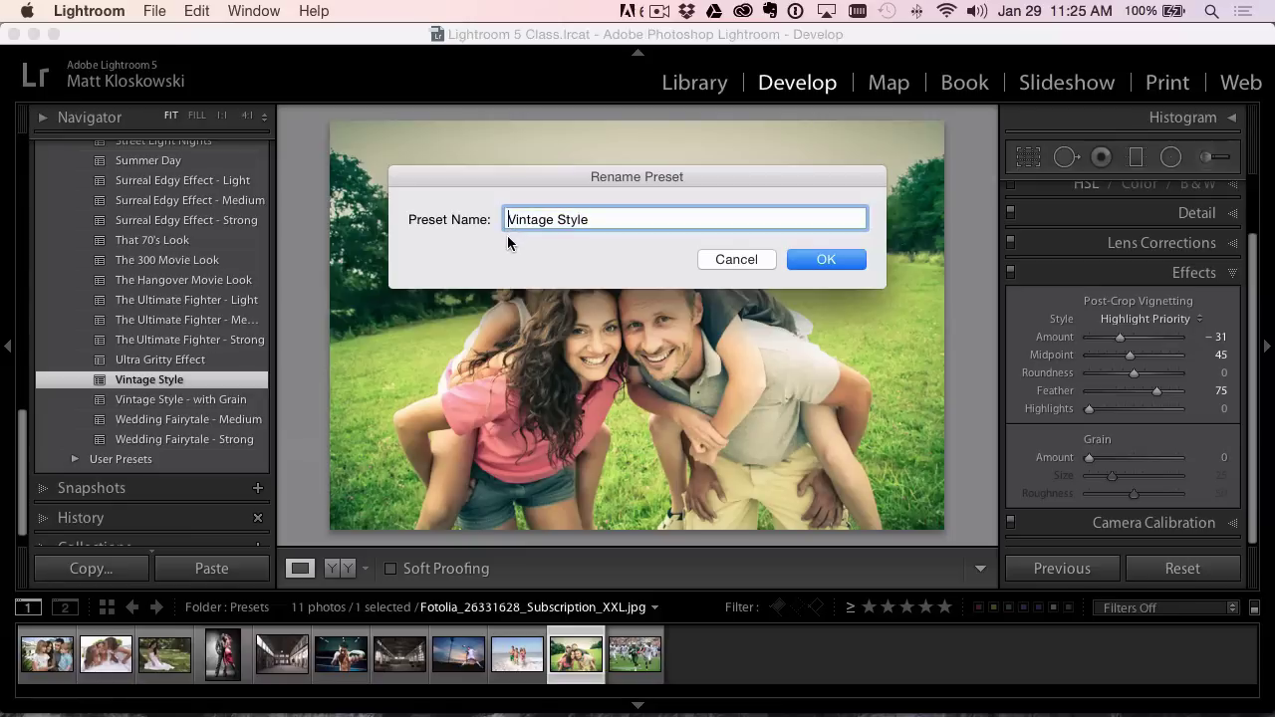
text(1)
click(821, 259)
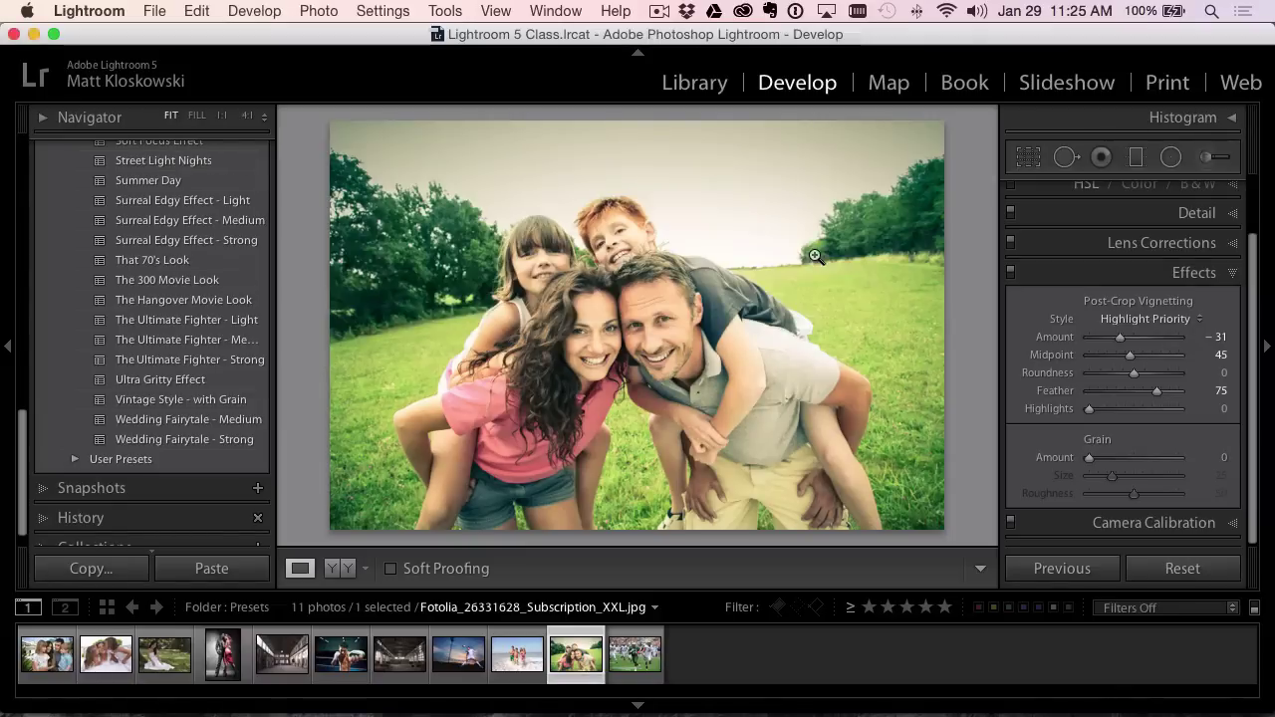
drag(26, 451, 31, 206)
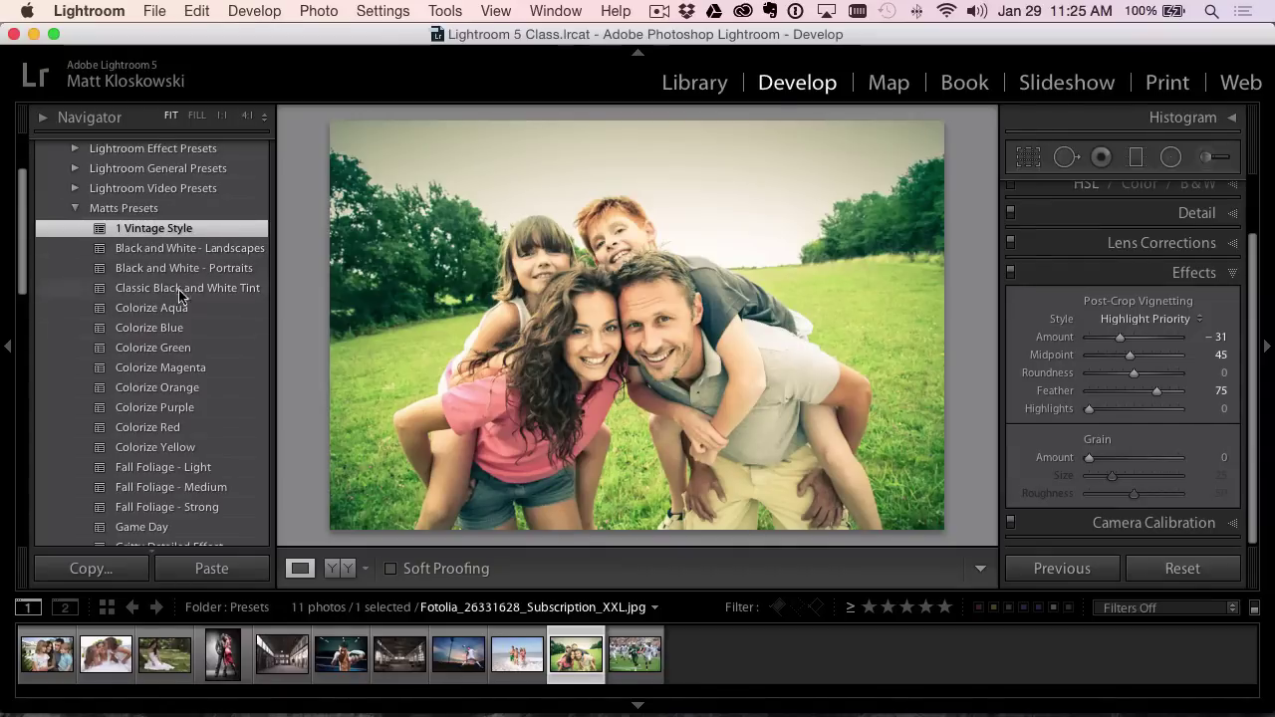
click(1147, 563)
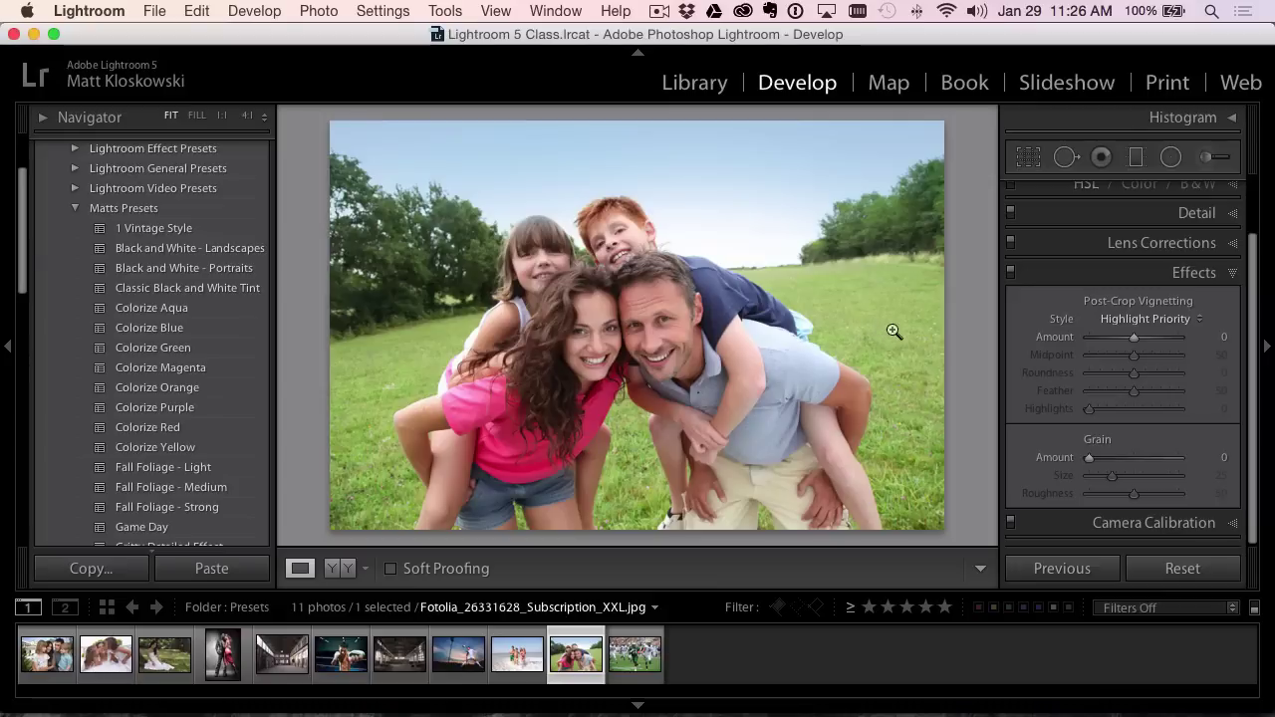
- Raise Exposure in the Basic panel to brighten the family photo
drag(1253, 335, 1258, 239)
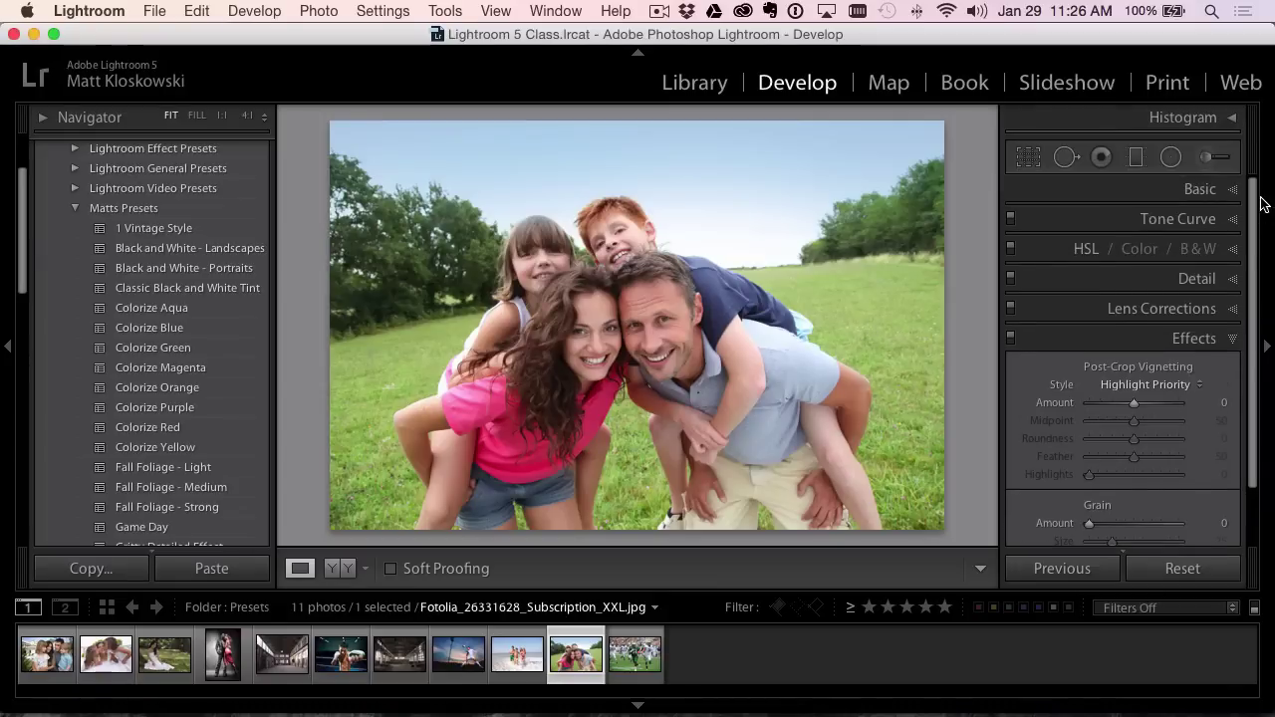
click(1200, 192)
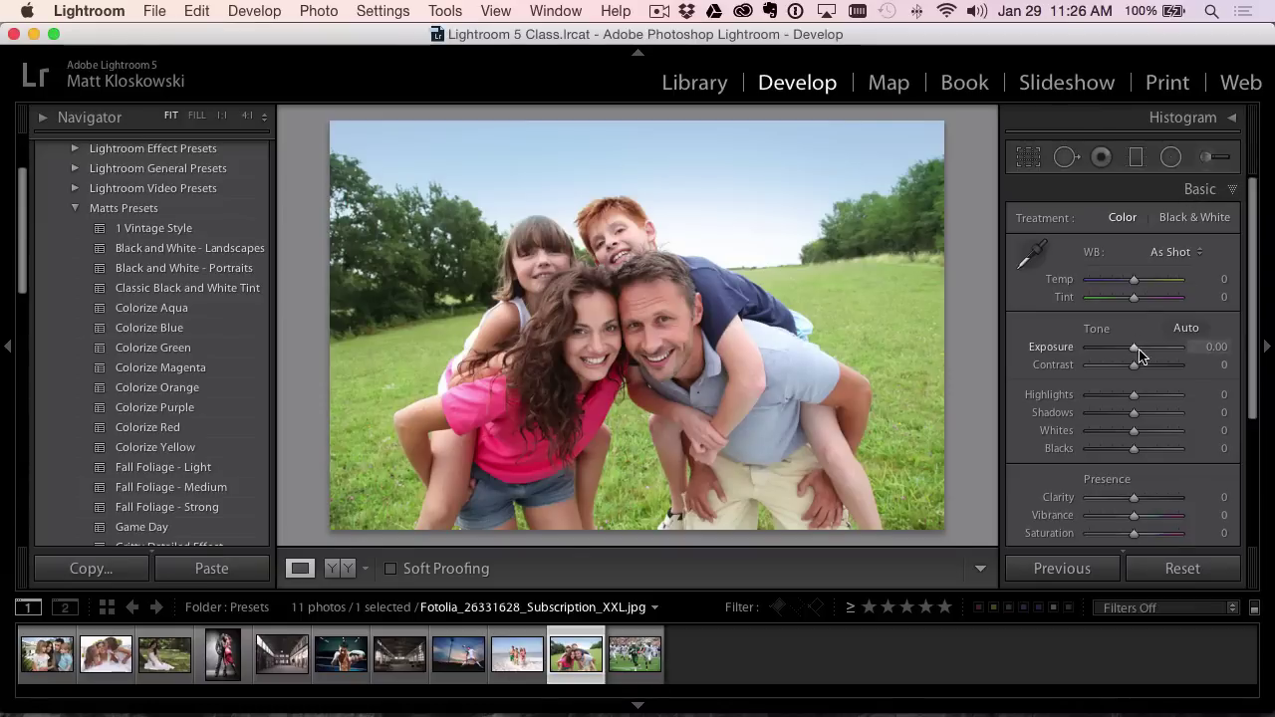
drag(1136, 351, 1159, 348)
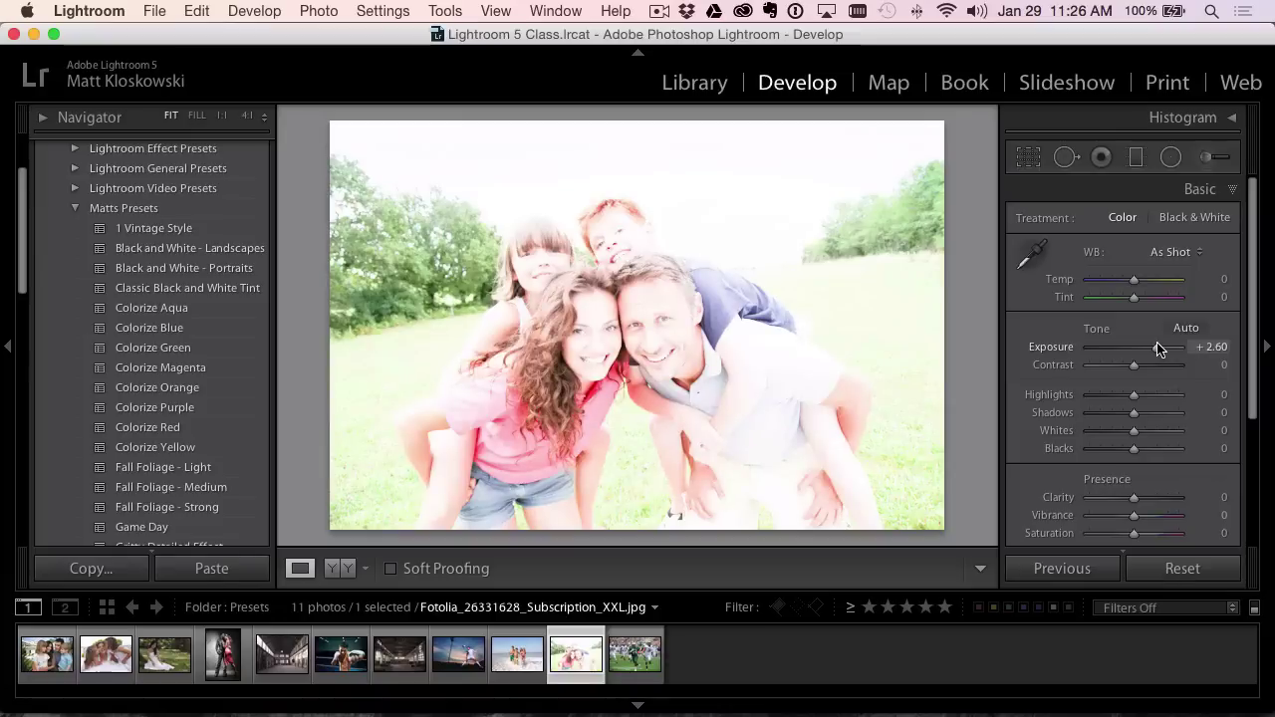
- Set Post-Crop Vignetting to Amount -100, Midpoint 0 and Feather 100
scroll(1238, 461, down, 10)
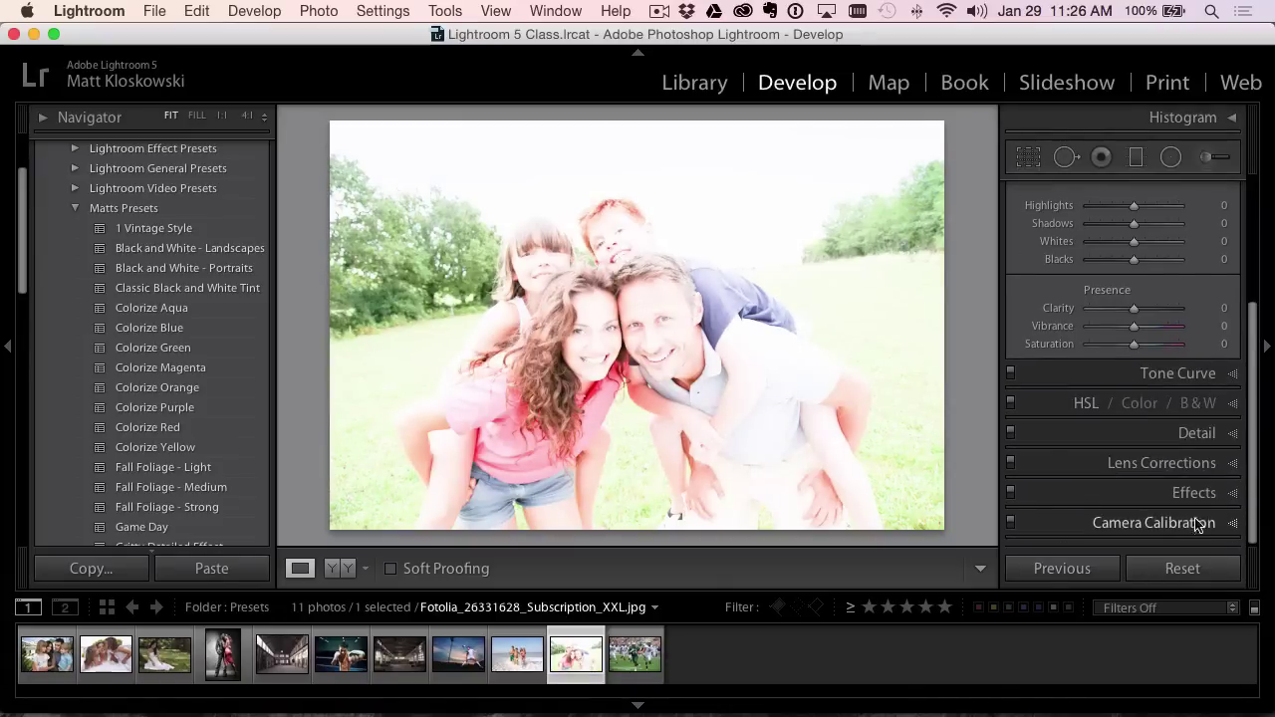
click(1185, 490)
drag(1132, 339, 1088, 355)
drag(1134, 390, 1198, 389)
drag(1122, 337, 1076, 339)
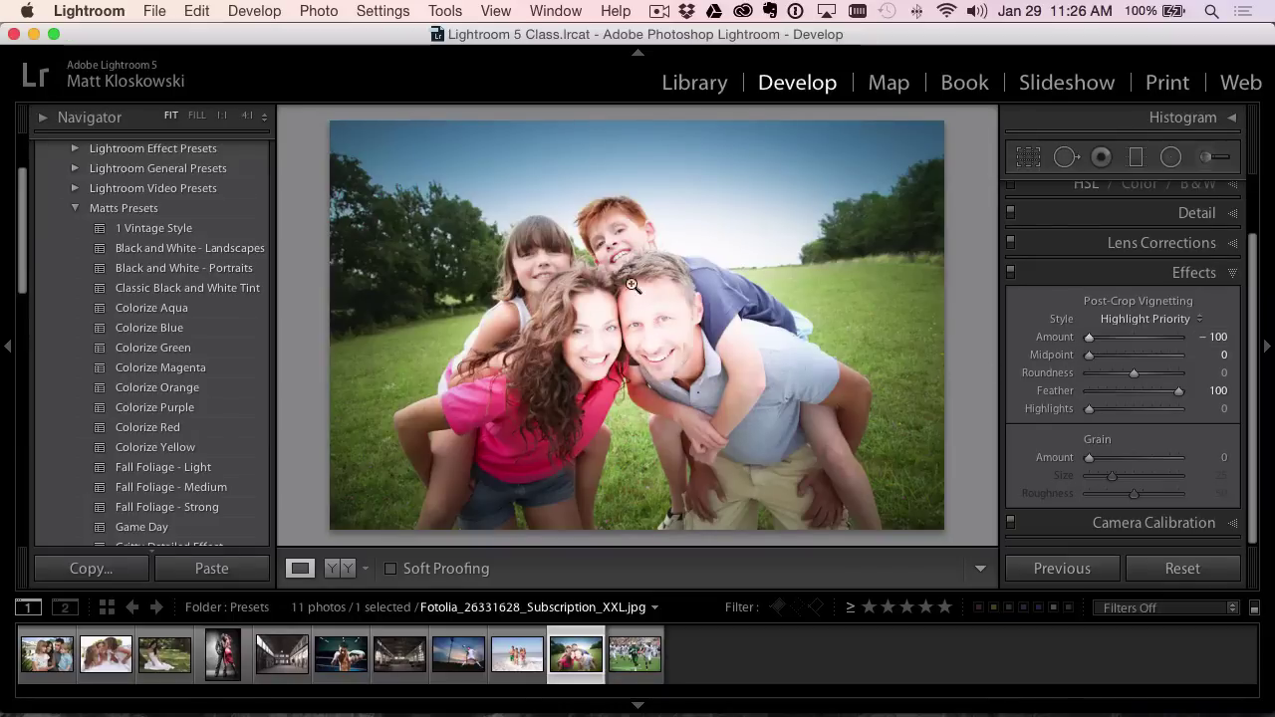
scroll(25, 199, up, 3)
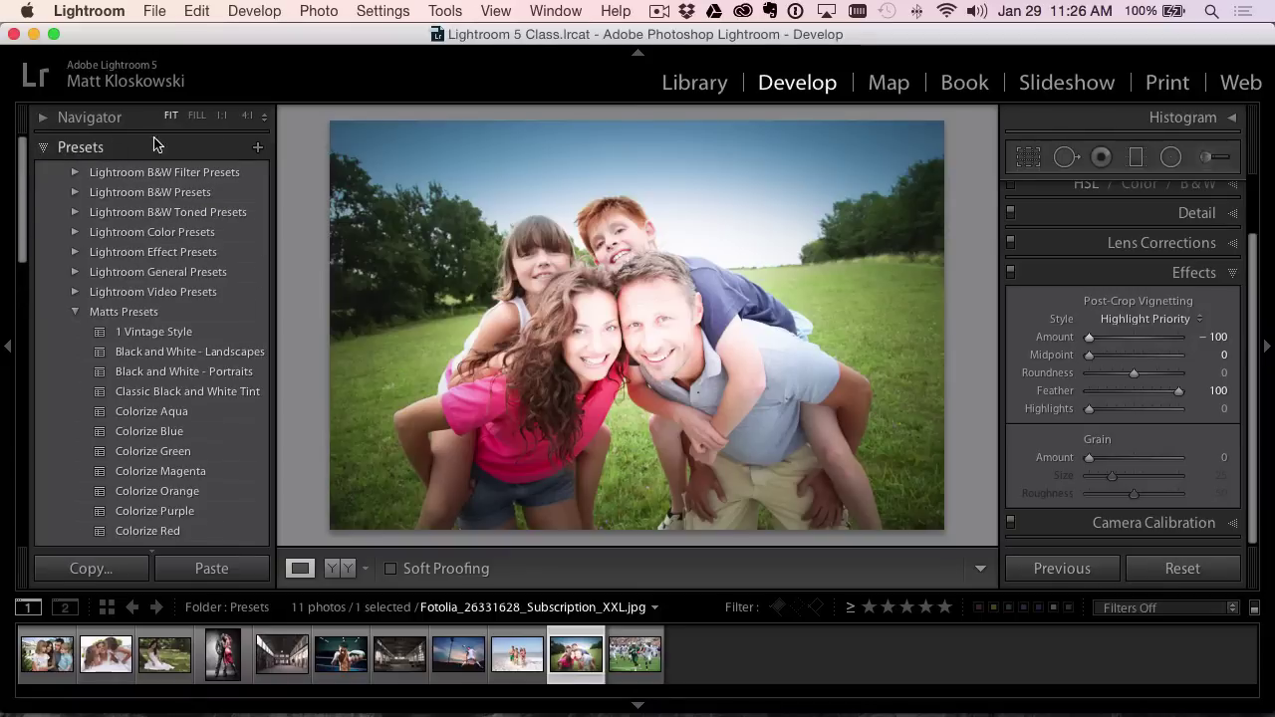
- Save a 'Sample 1' preset in User Presets containing only Exposure and Post-Crop Vignetting
click(260, 148)
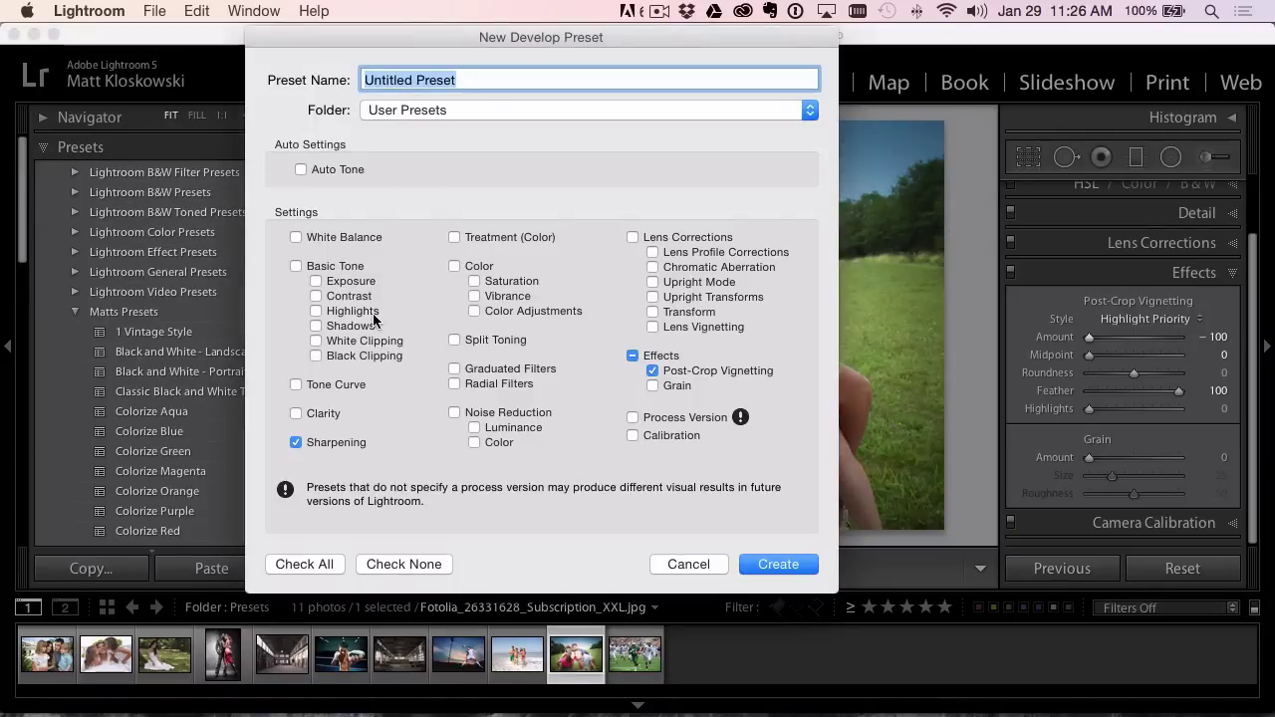
key(shift)
text(Sample)
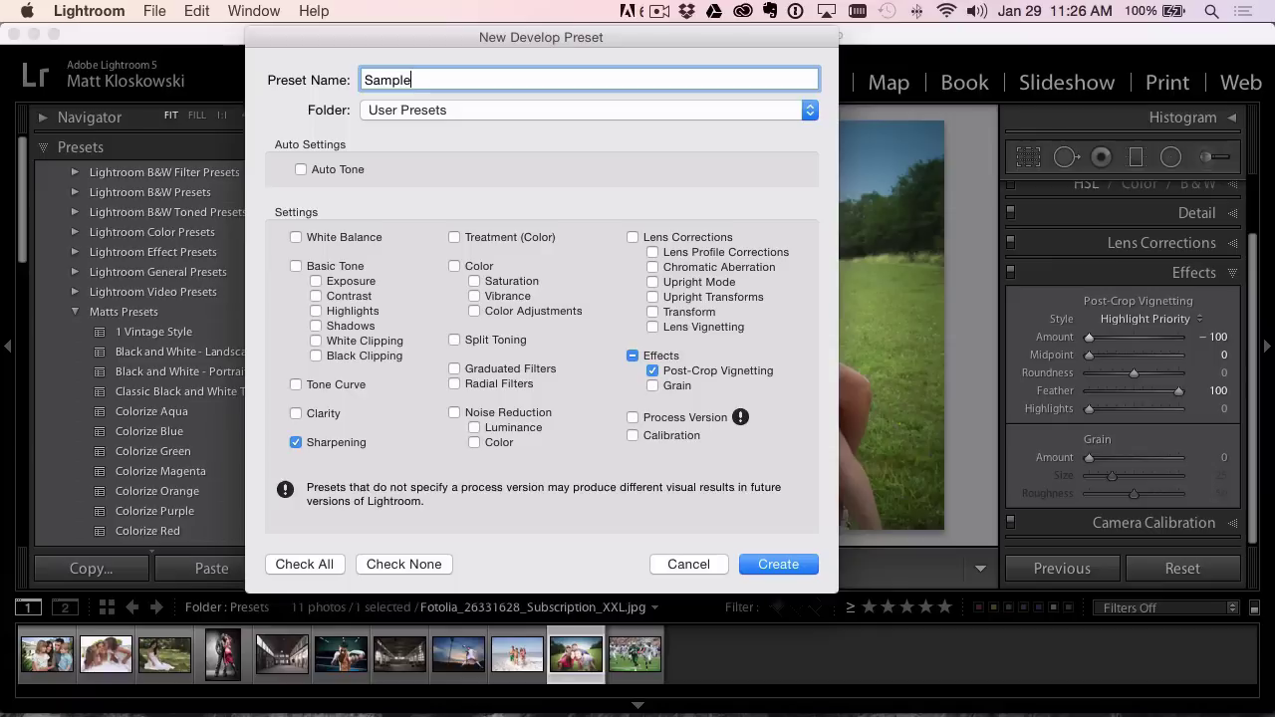
text( 1)
click(399, 564)
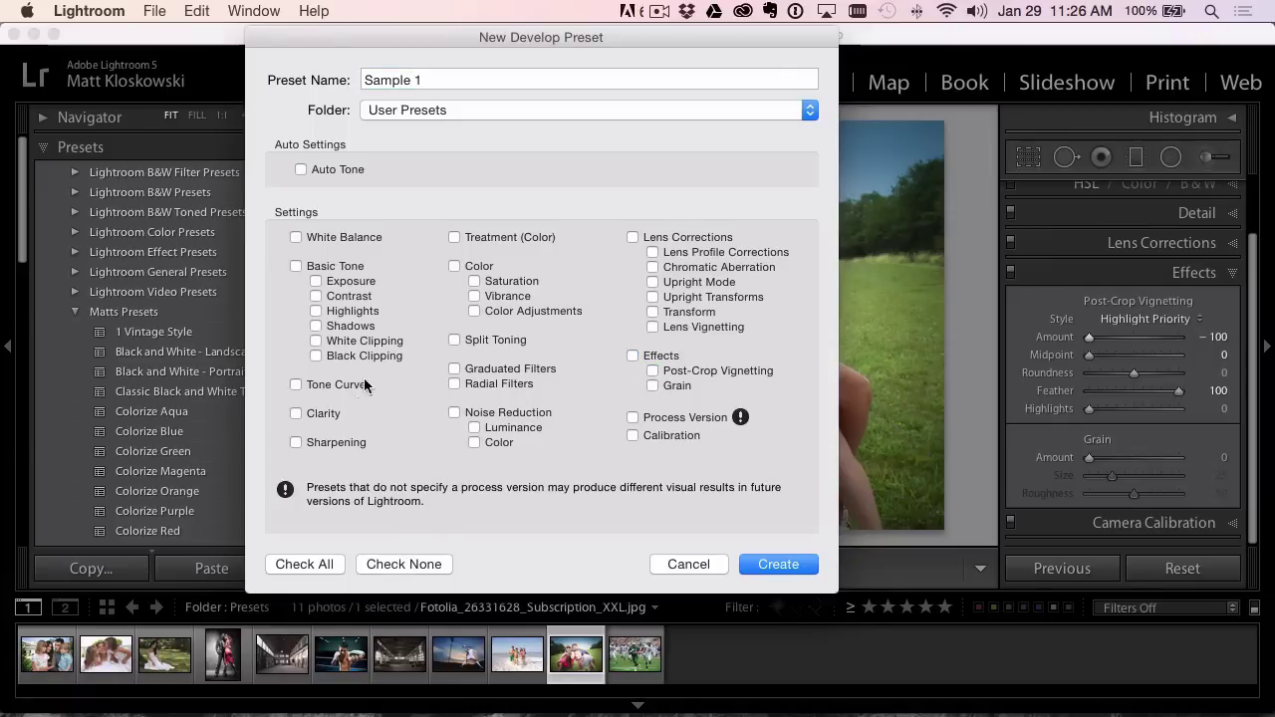
click(336, 283)
click(660, 371)
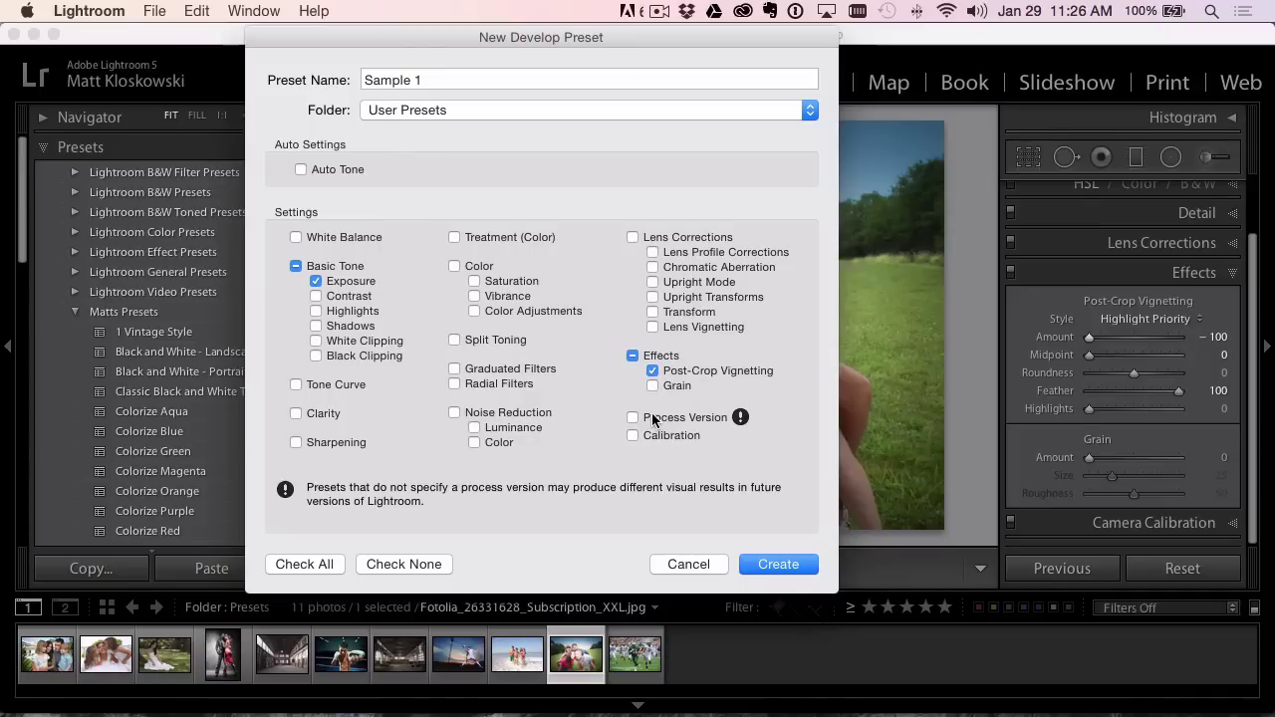
click(435, 109)
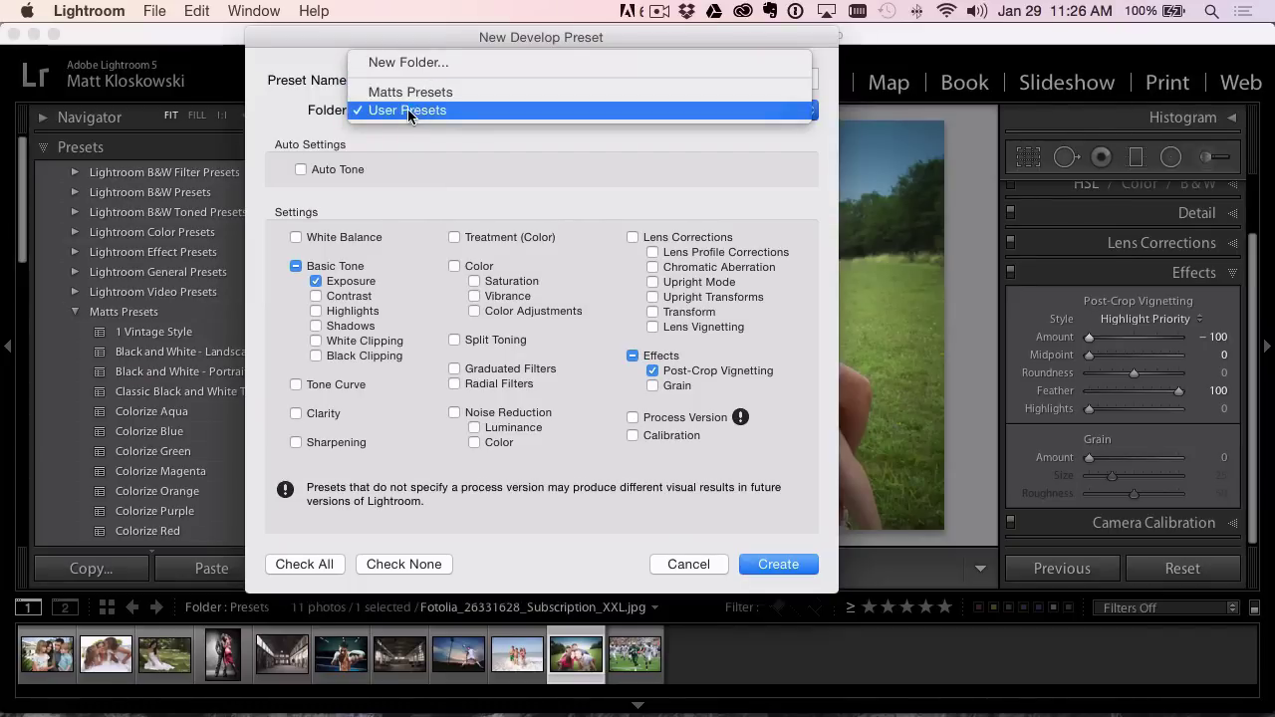
click(424, 110)
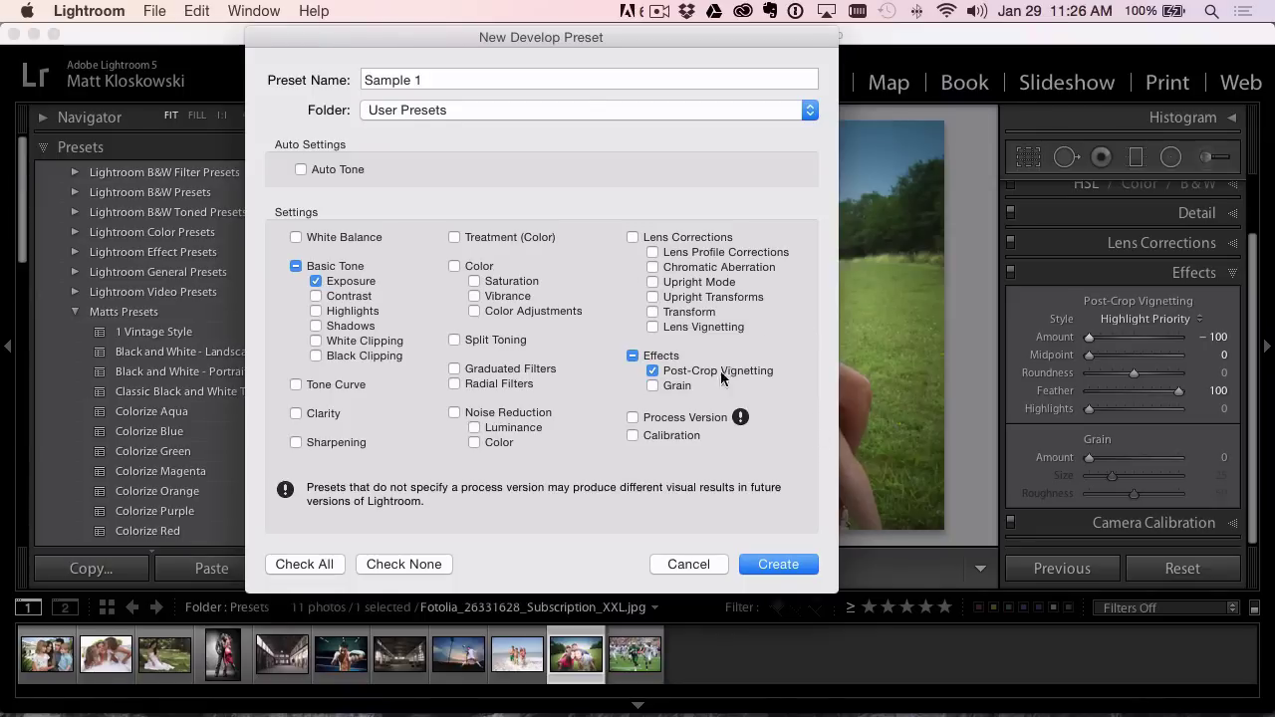
click(773, 564)
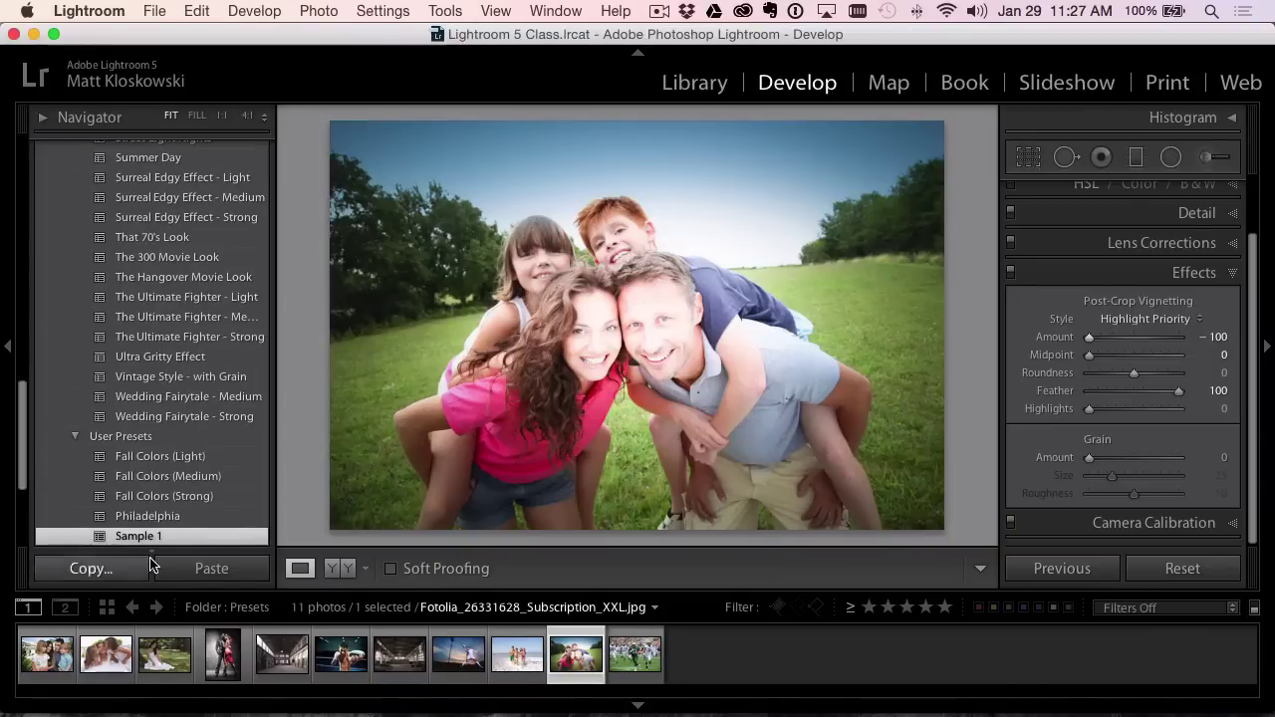
- Open FootballPlayer.JPG and lower its Exposure in the Basic panel
click(633, 660)
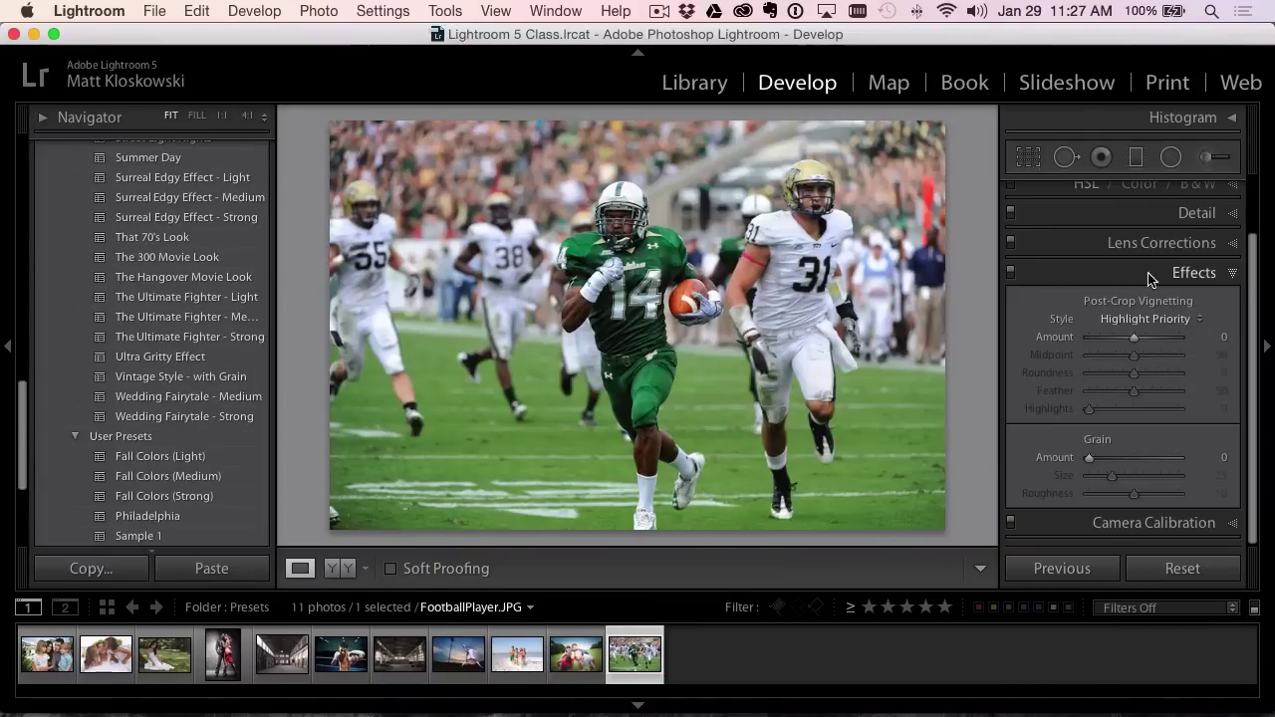
drag(1253, 293, 1252, 184)
click(1200, 189)
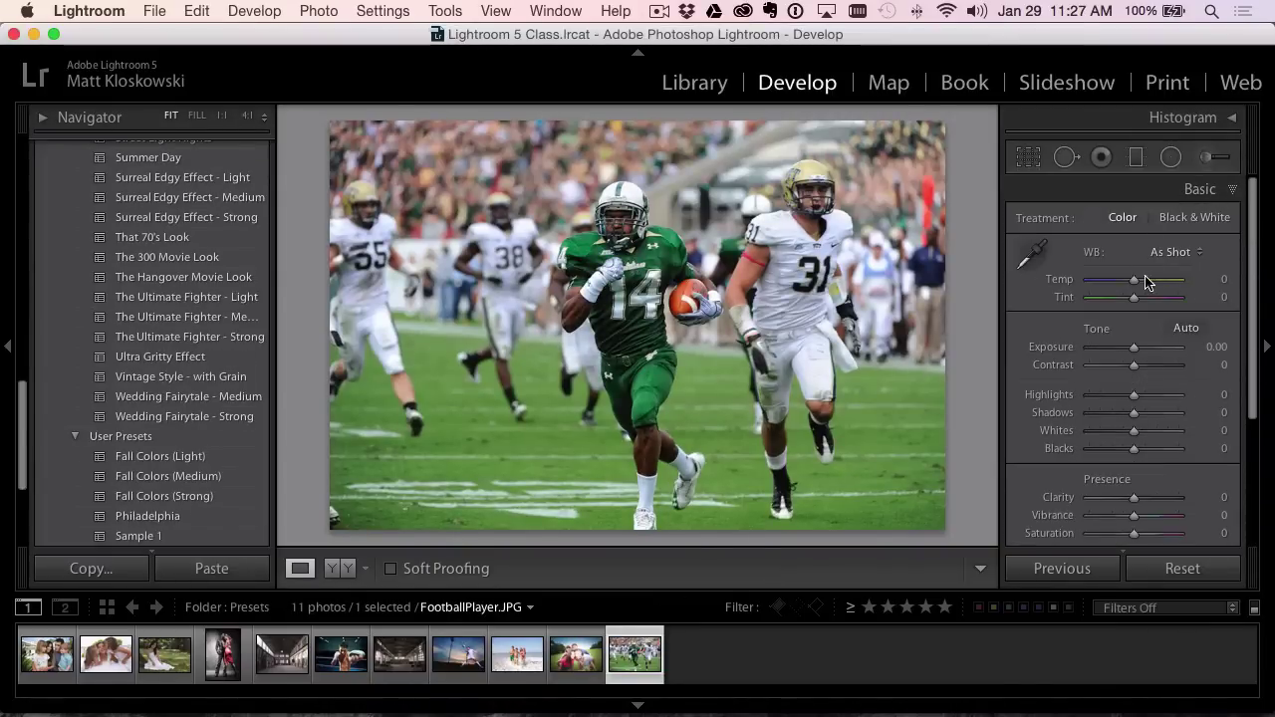
drag(1128, 347, 1095, 351)
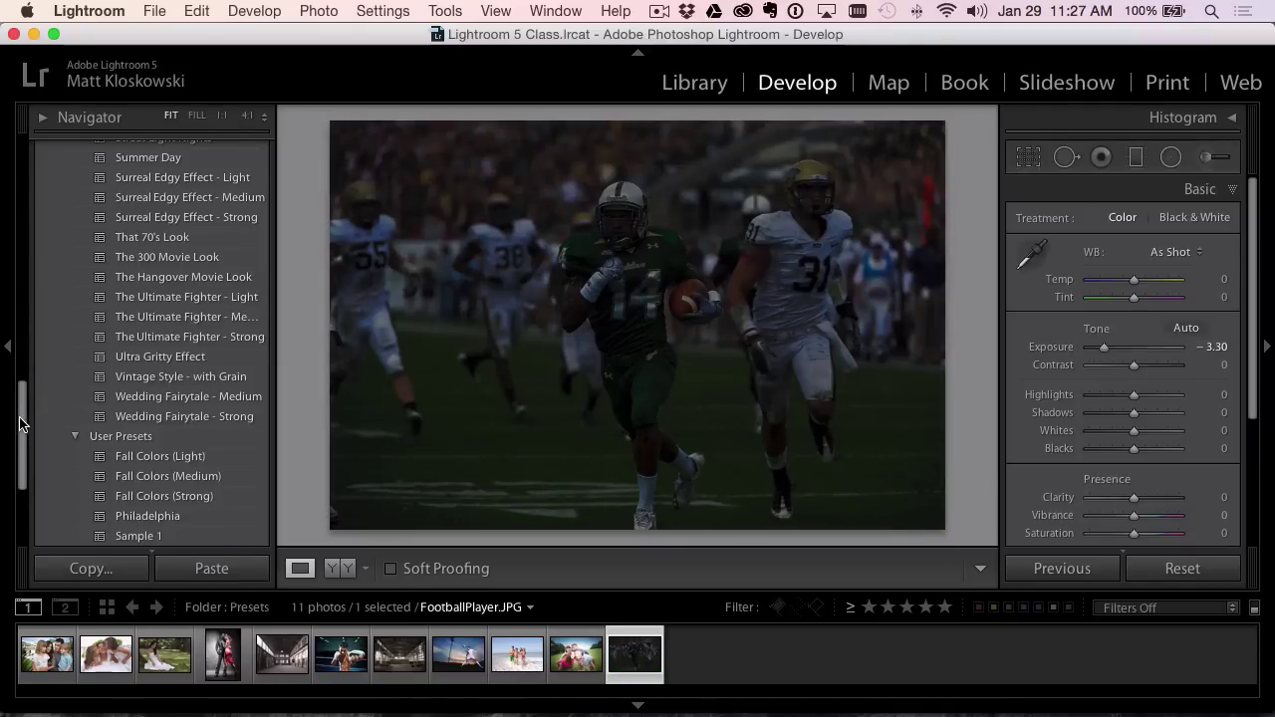
- Apply the Sample 1 preset and check its -100 vignette in the Effects panel
scroll(82, 425, down, 5)
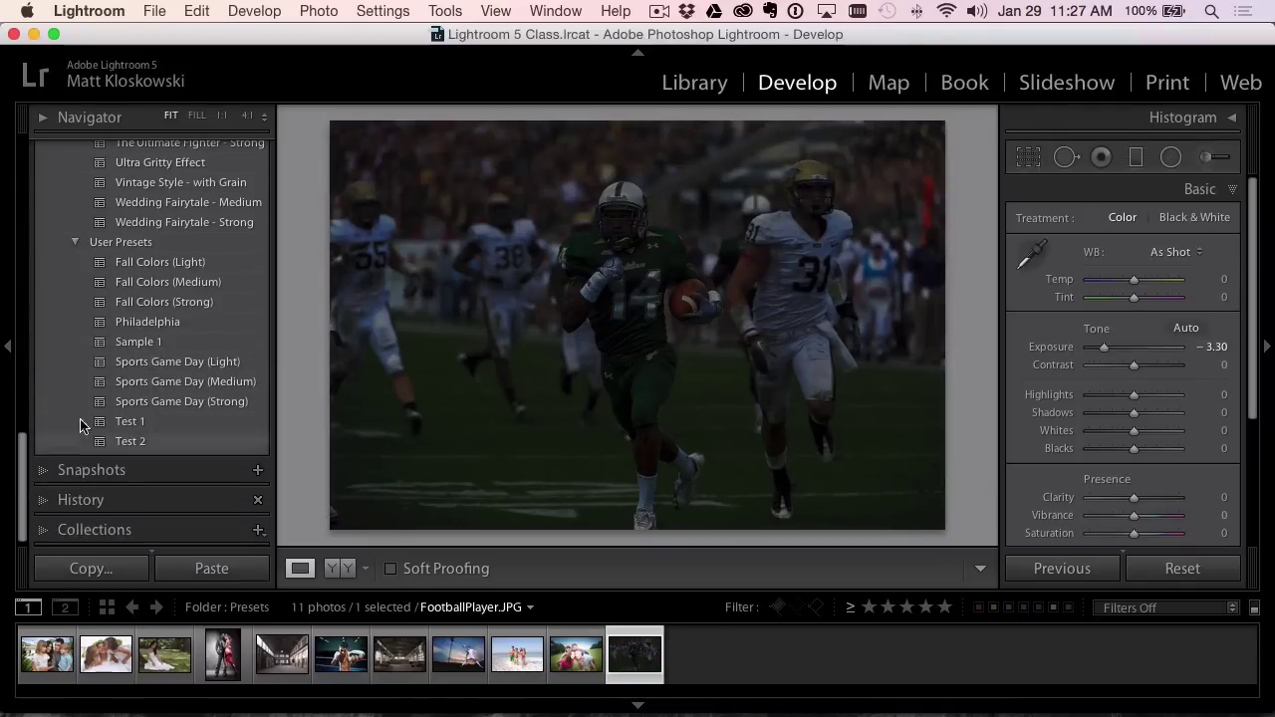
click(144, 343)
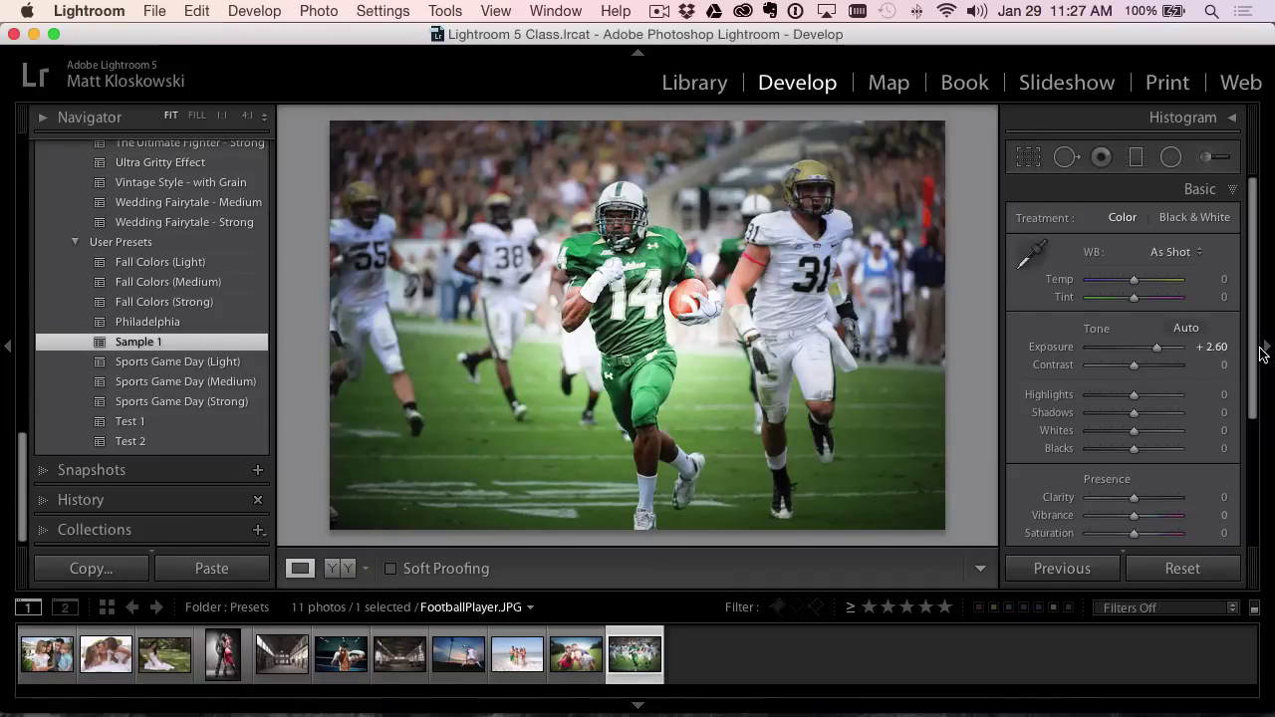
scroll(1247, 381, down, 1)
scroll(1247, 382, down, 5)
click(1195, 490)
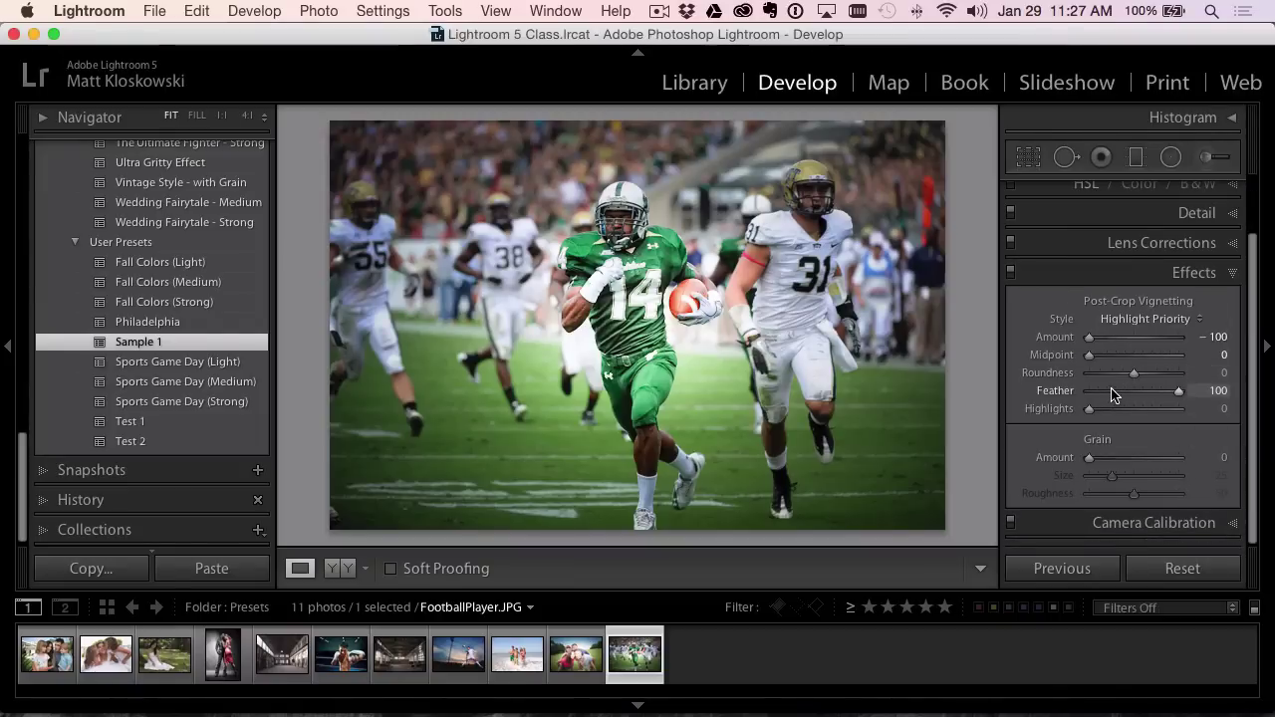
- Reset the football photo, set Saturation to −100 and Whites to +83, and apply the Sample 1 preset
click(1181, 564)
scroll(1248, 448, up, 3)
click(1200, 188)
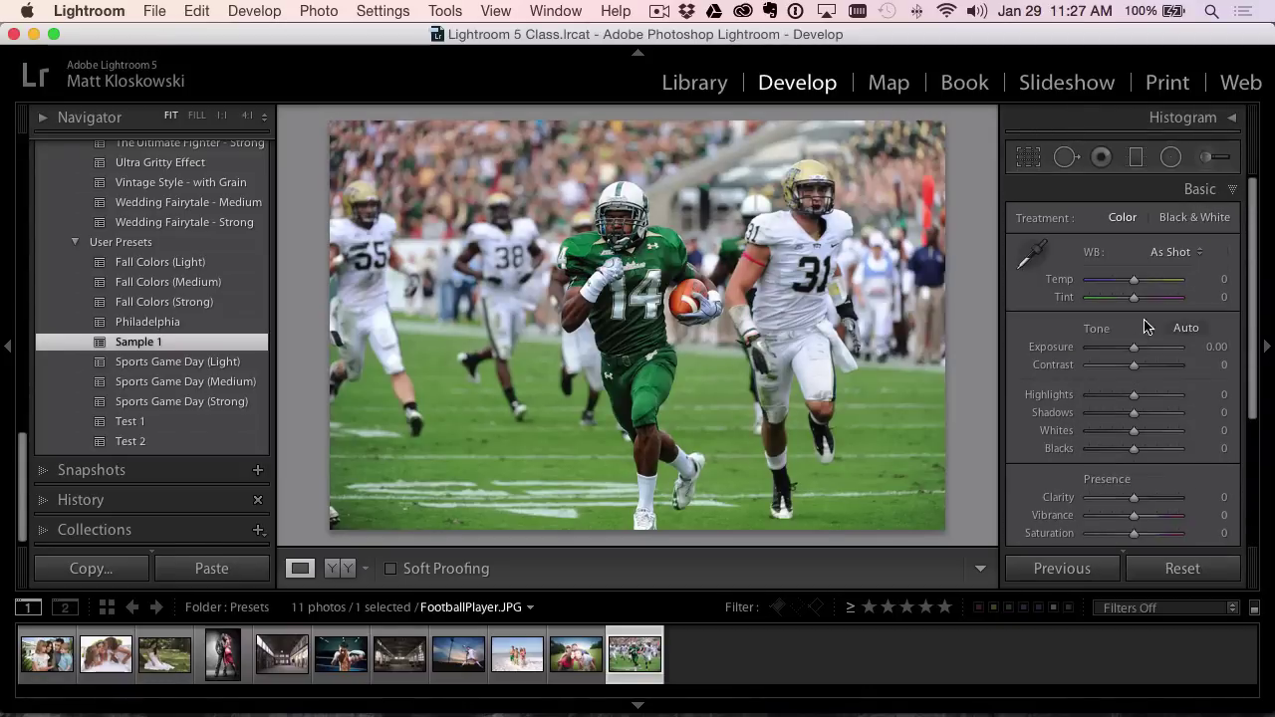
drag(1133, 352, 1111, 352)
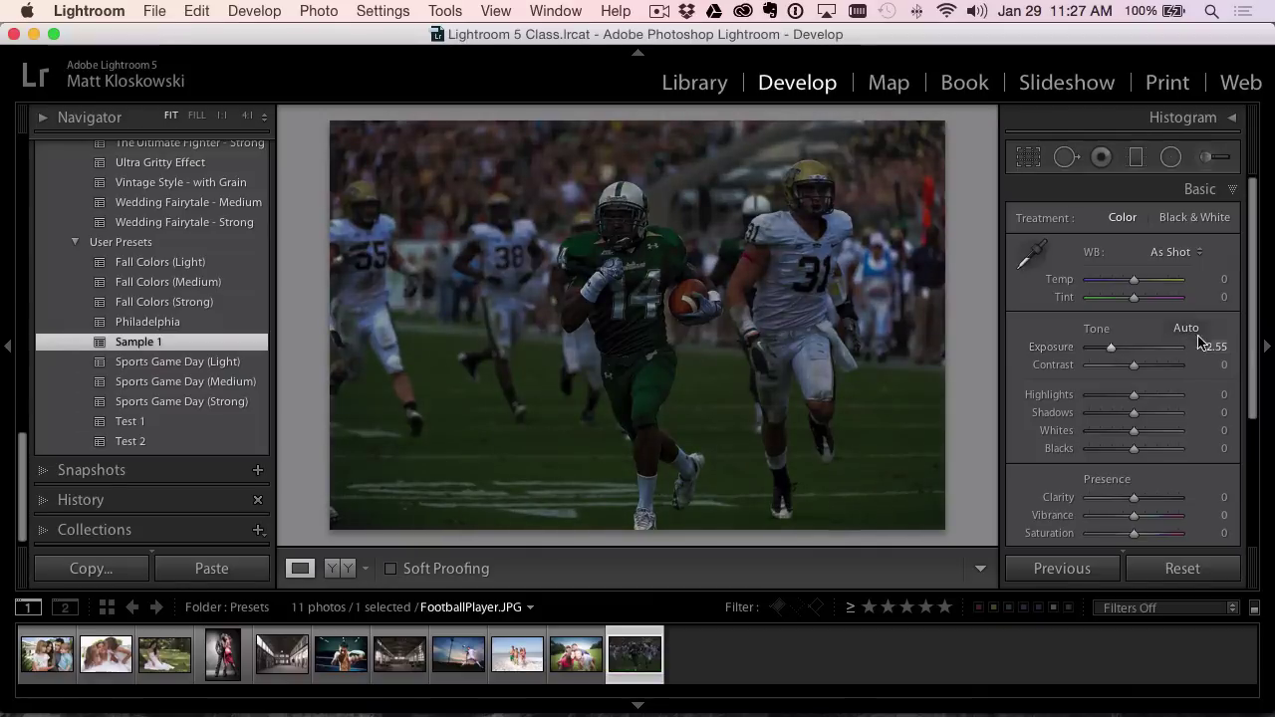
scroll(1244, 368, down, 3)
drag(1133, 442, 1055, 448)
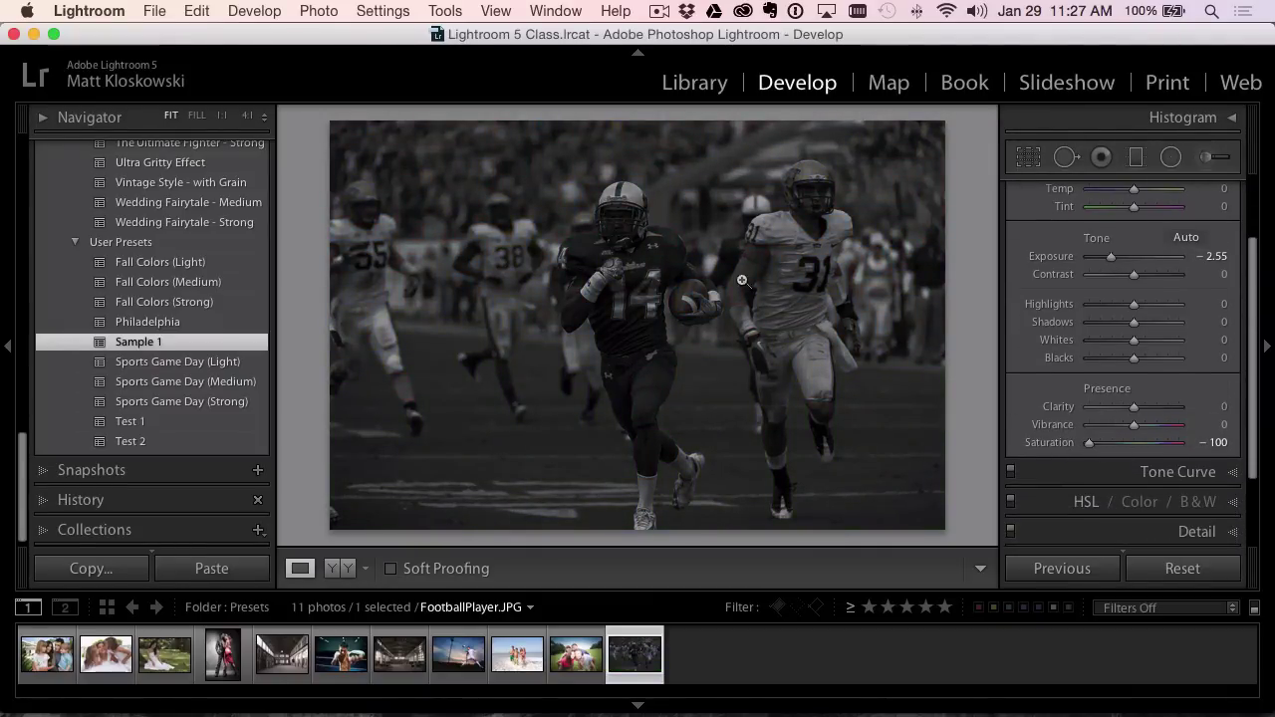
drag(1133, 340, 1210, 344)
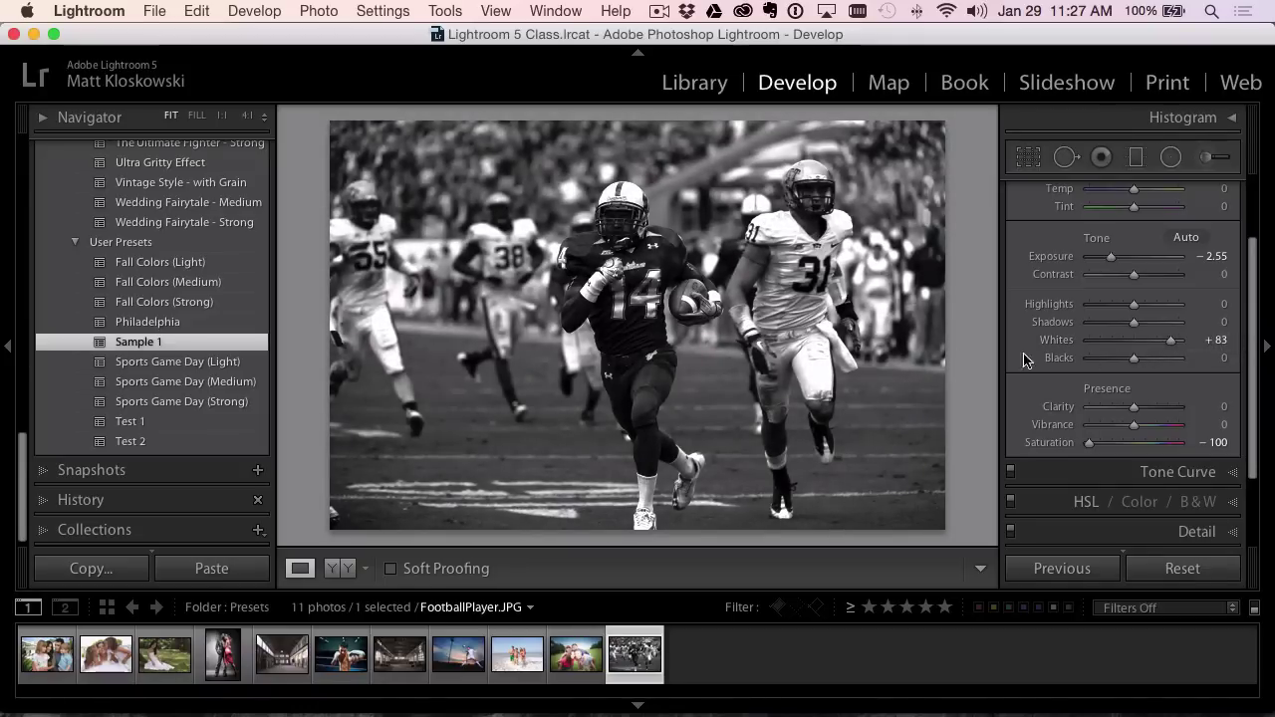
click(128, 344)
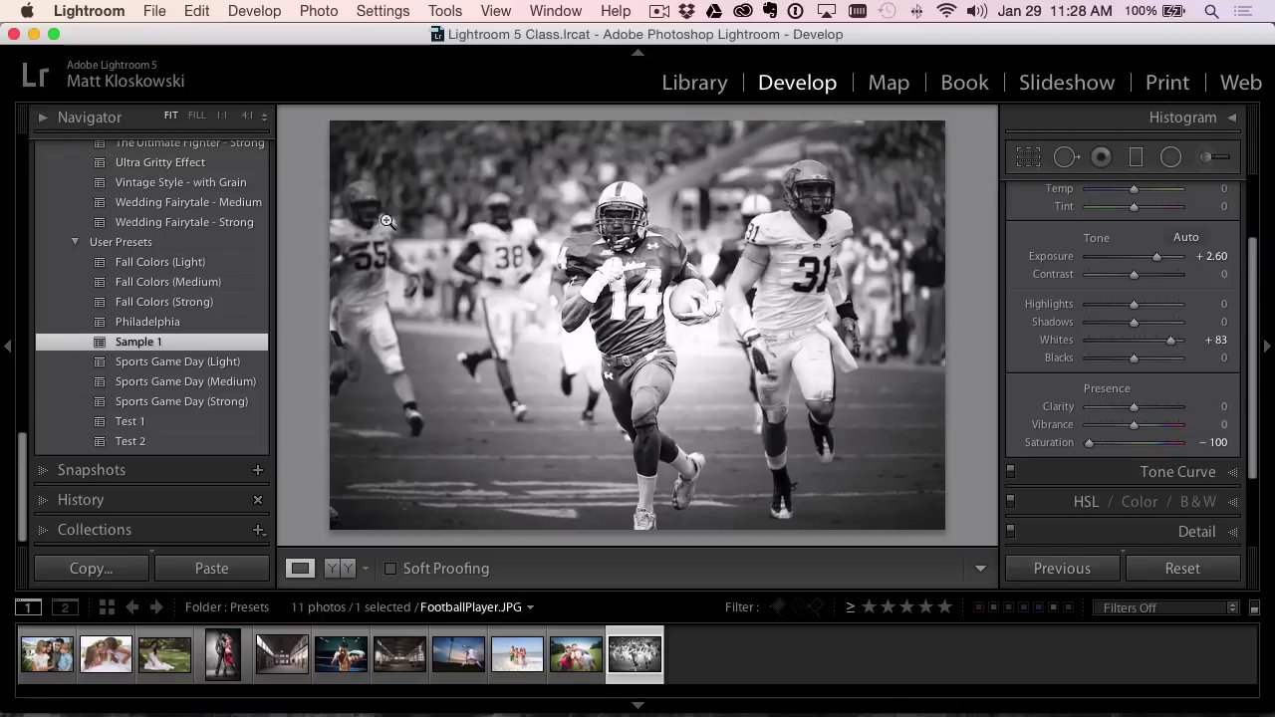
mouse_move(23, 456)
mouse_down()
mouse_move(22, 432)
mouse_move(23, 445)
mouse_up()
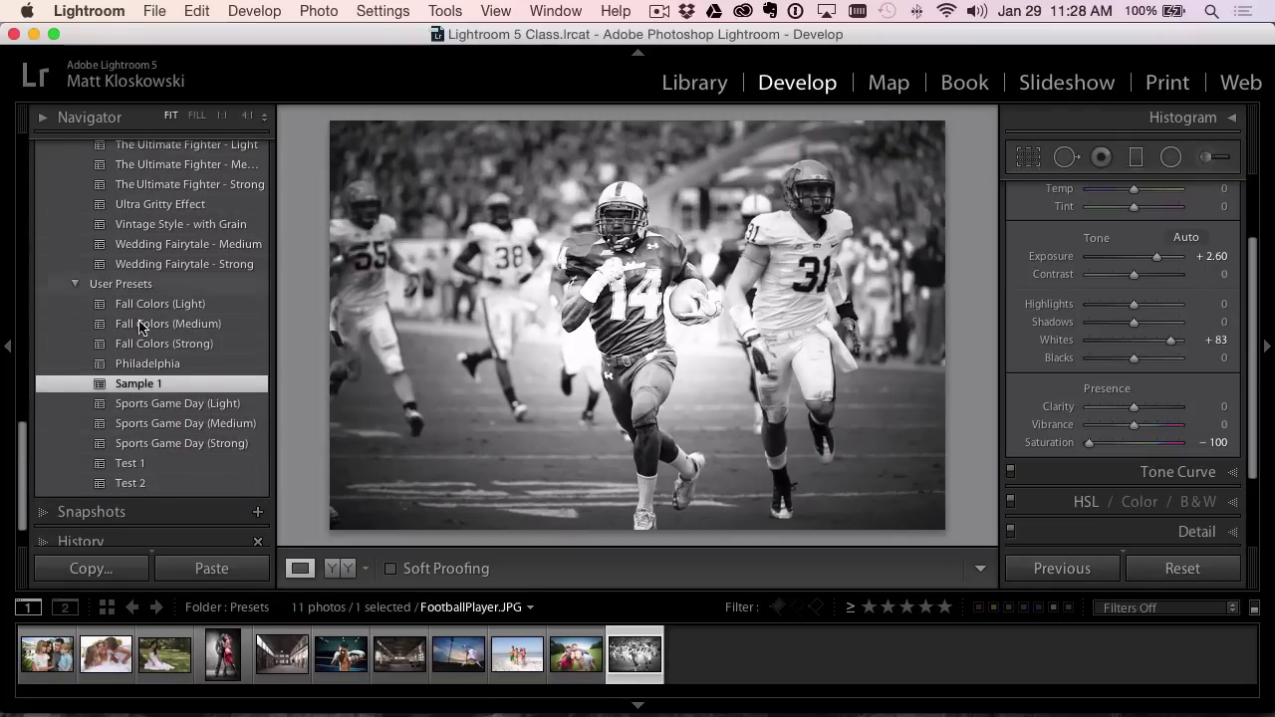
- Reveal the Sample 1 preset file in Finder from its right-click menu
right_click(140, 382)
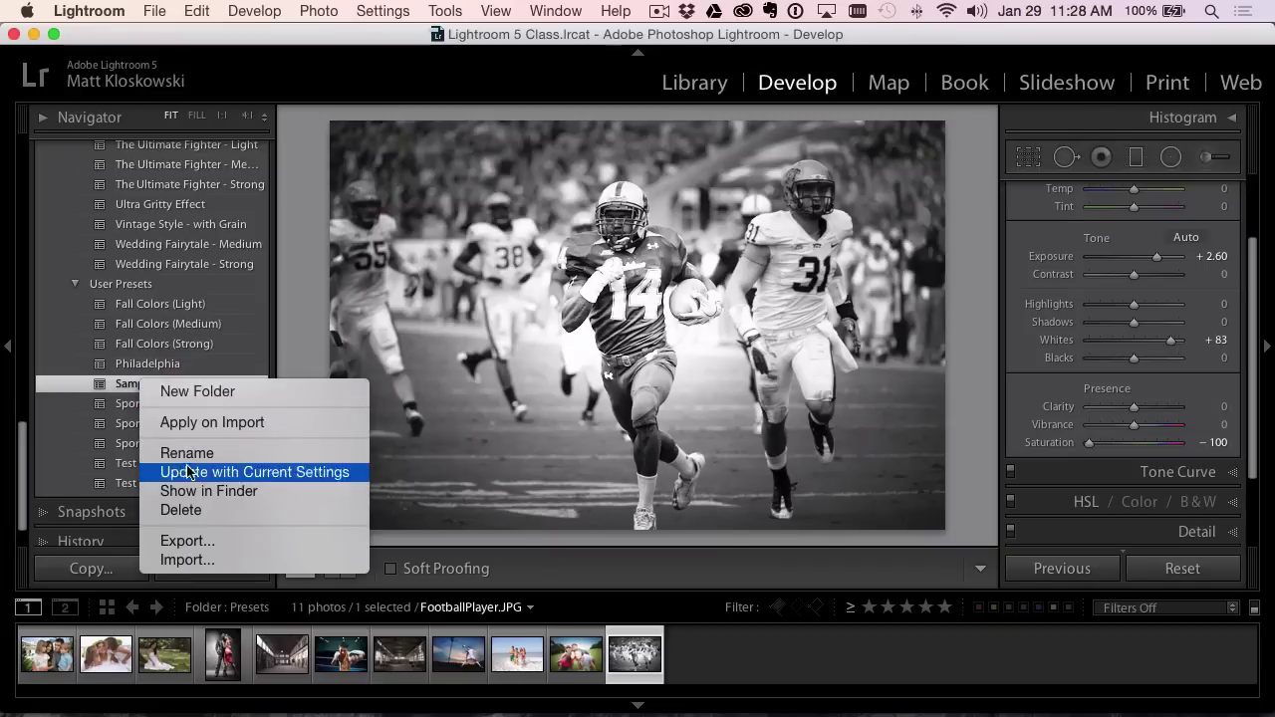
click(273, 493)
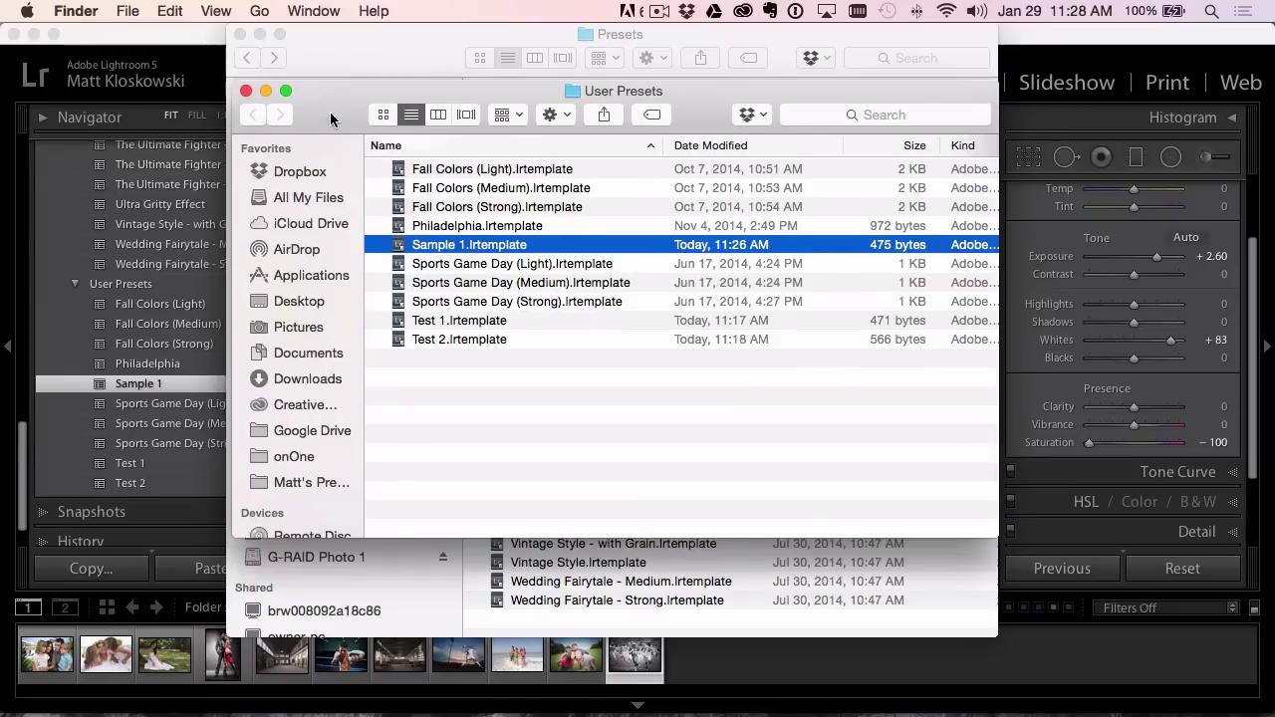
drag(330, 111, 309, 99)
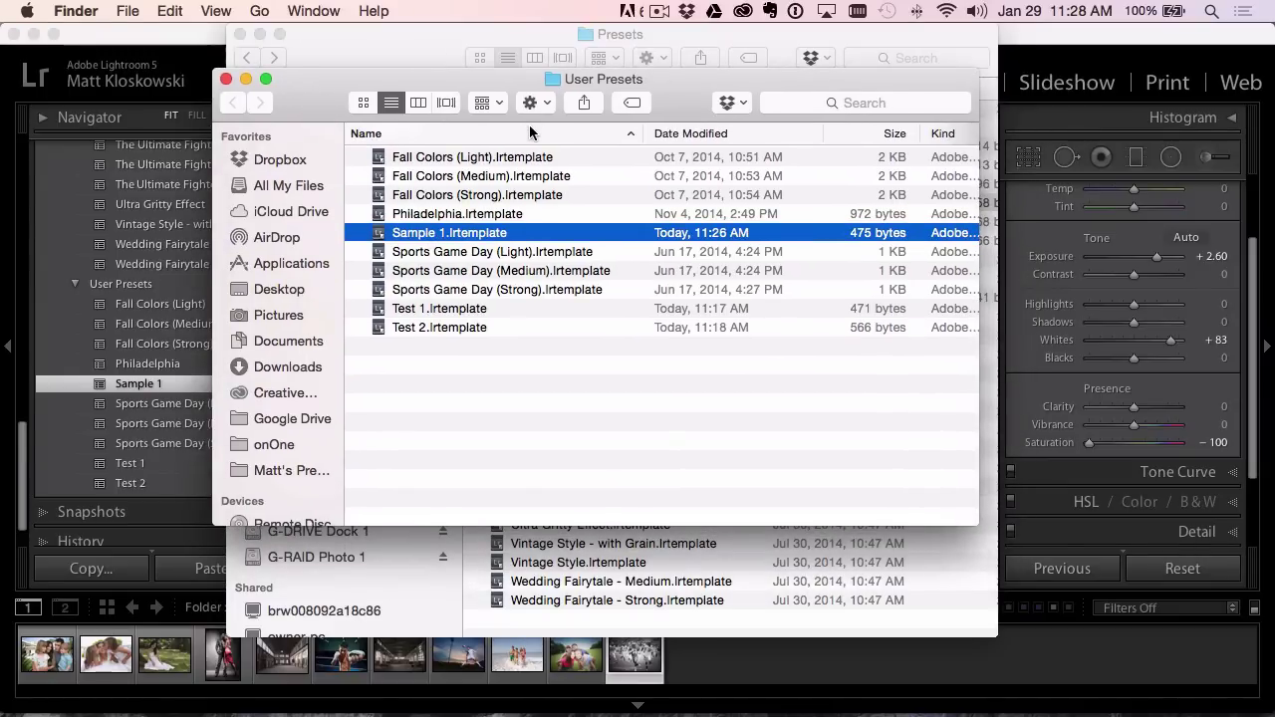
- Switch Finder to column view, browse User Presets and Matts Presets, then go up to Develop Presets
click(417, 104)
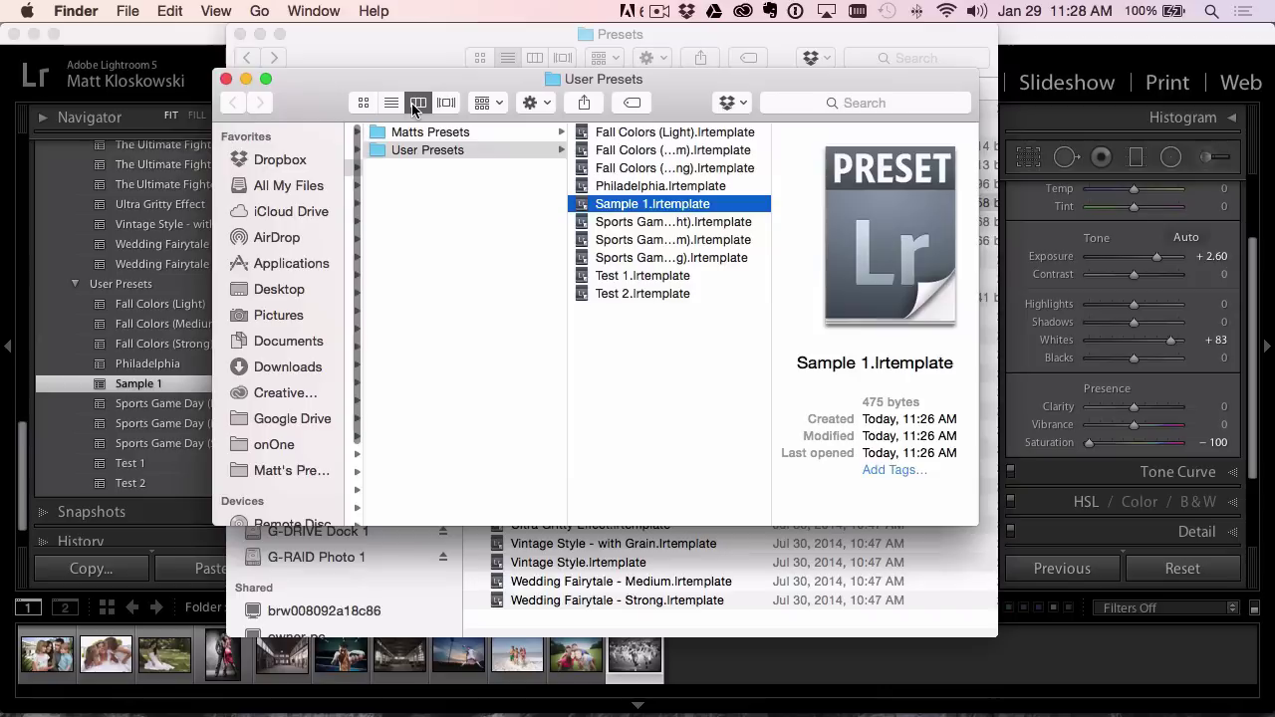
click(382, 150)
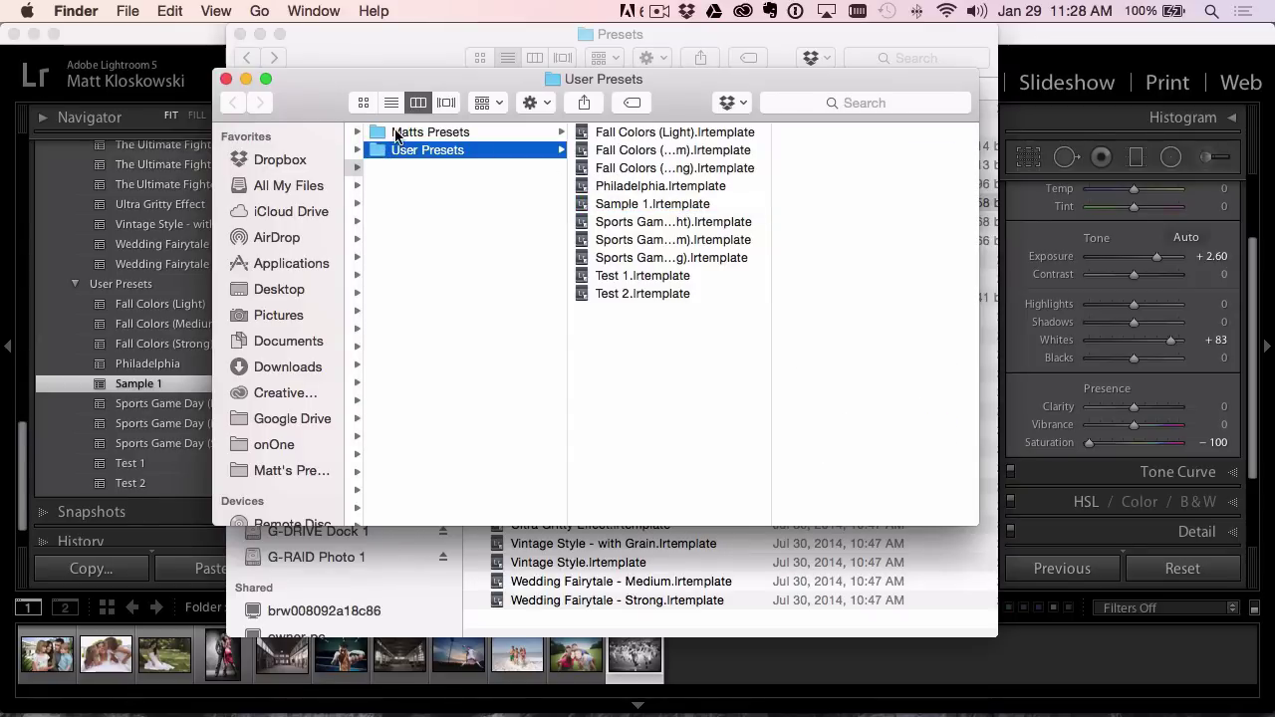
click(398, 132)
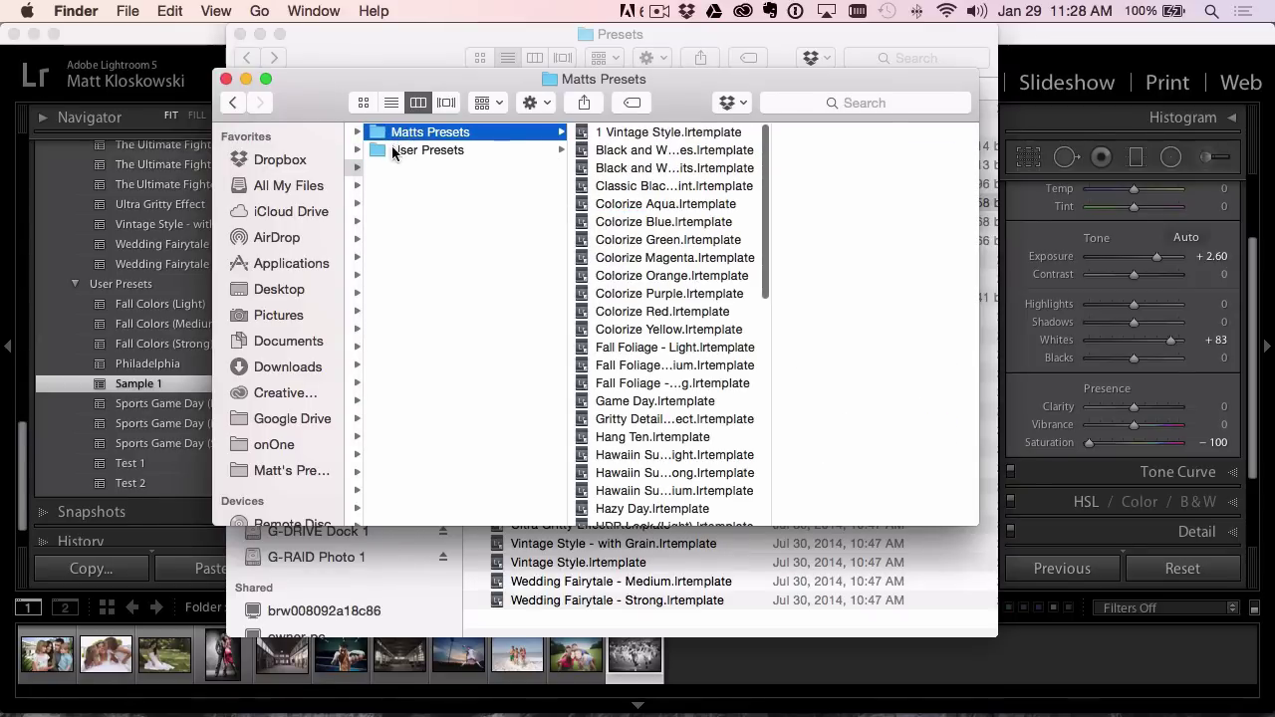
click(390, 150)
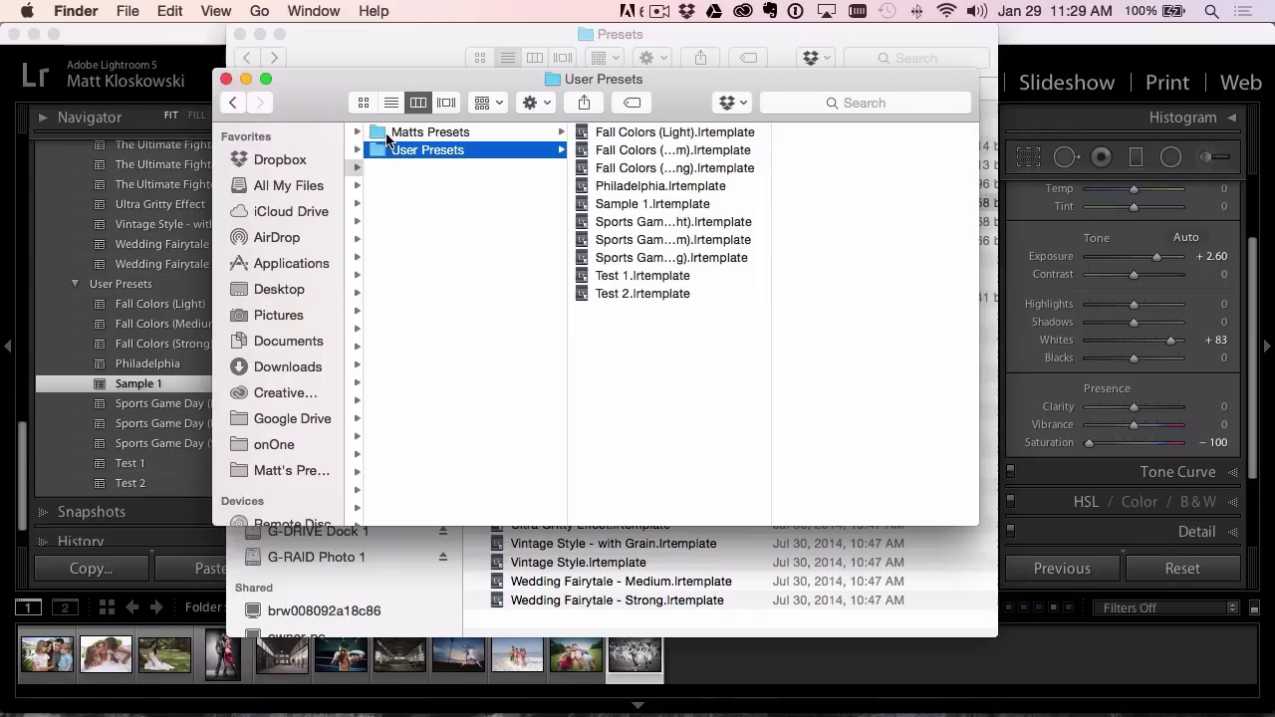
click(388, 135)
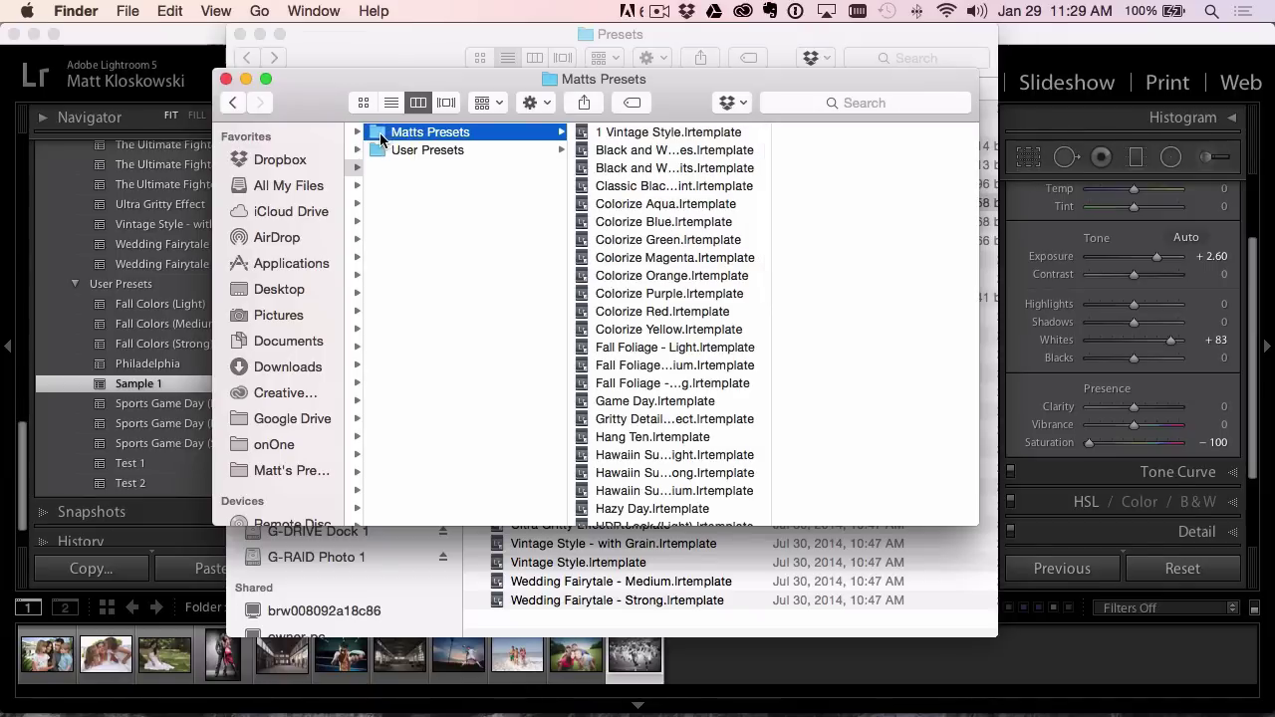
click(375, 121)
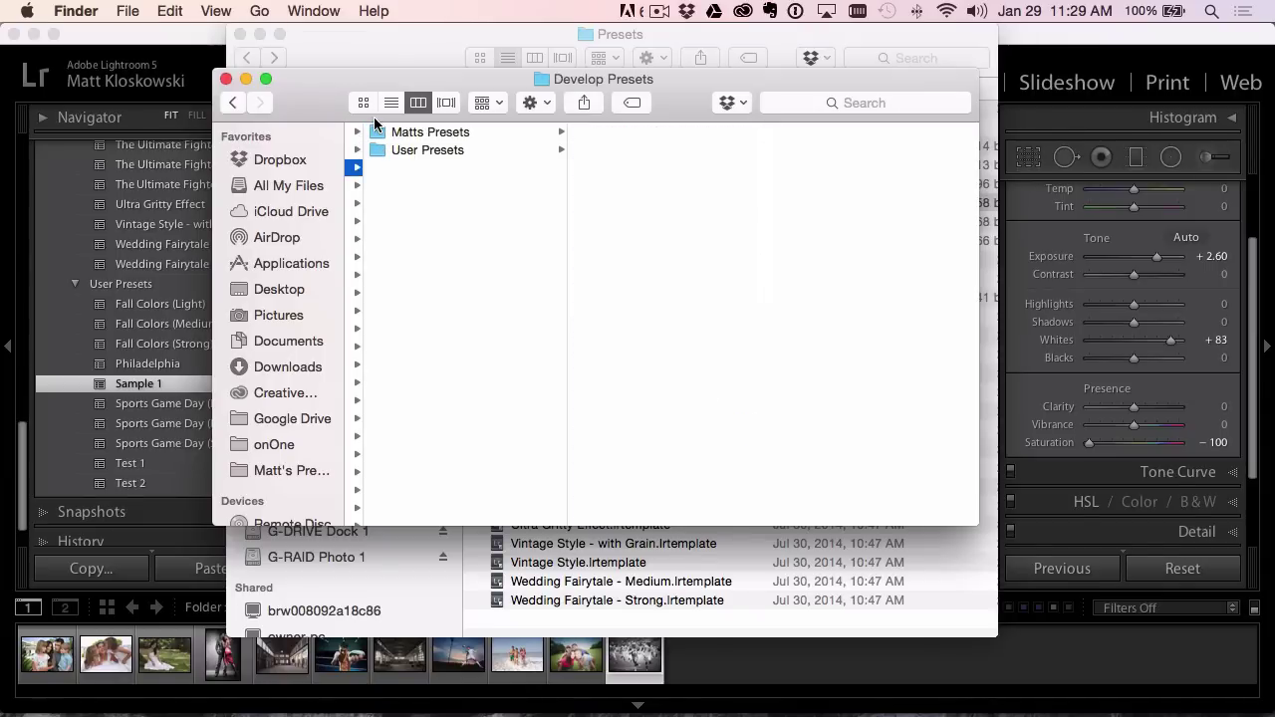
drag(907, 519, 880, 518)
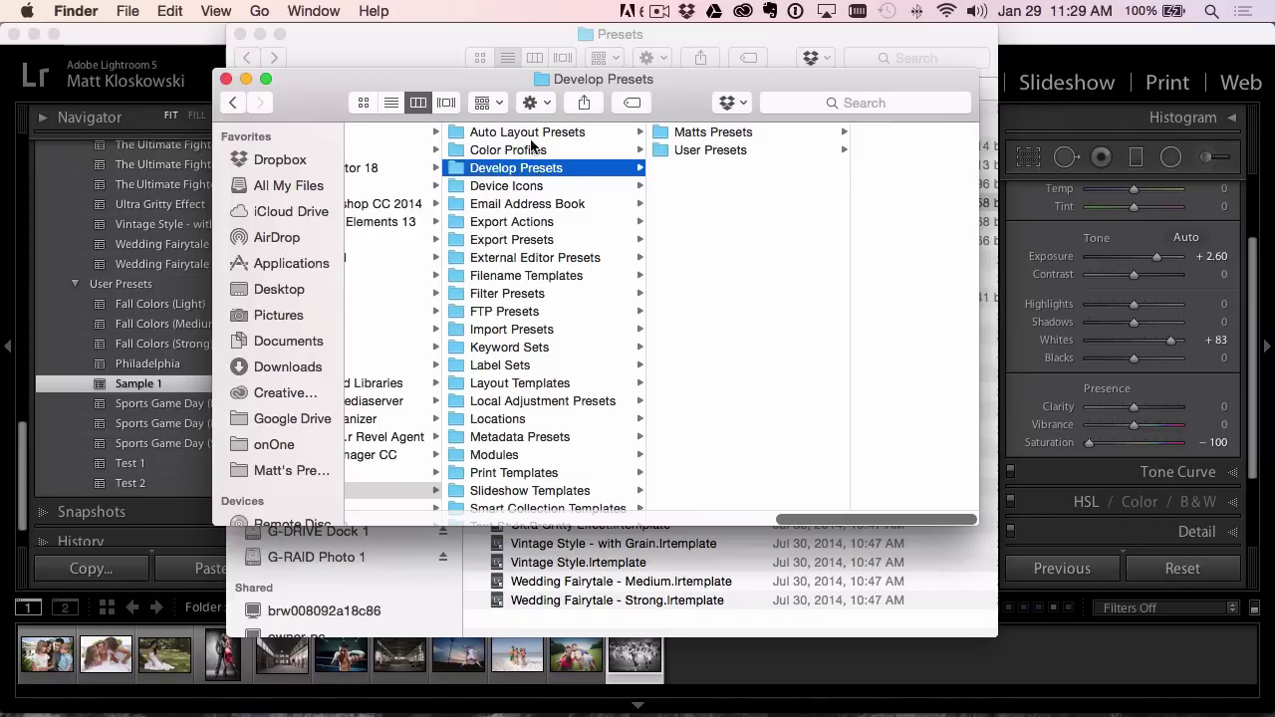
- Close the Develop Presets window and show the Sample 1 preset in Finder again from Lightroom
click(227, 80)
click(189, 277)
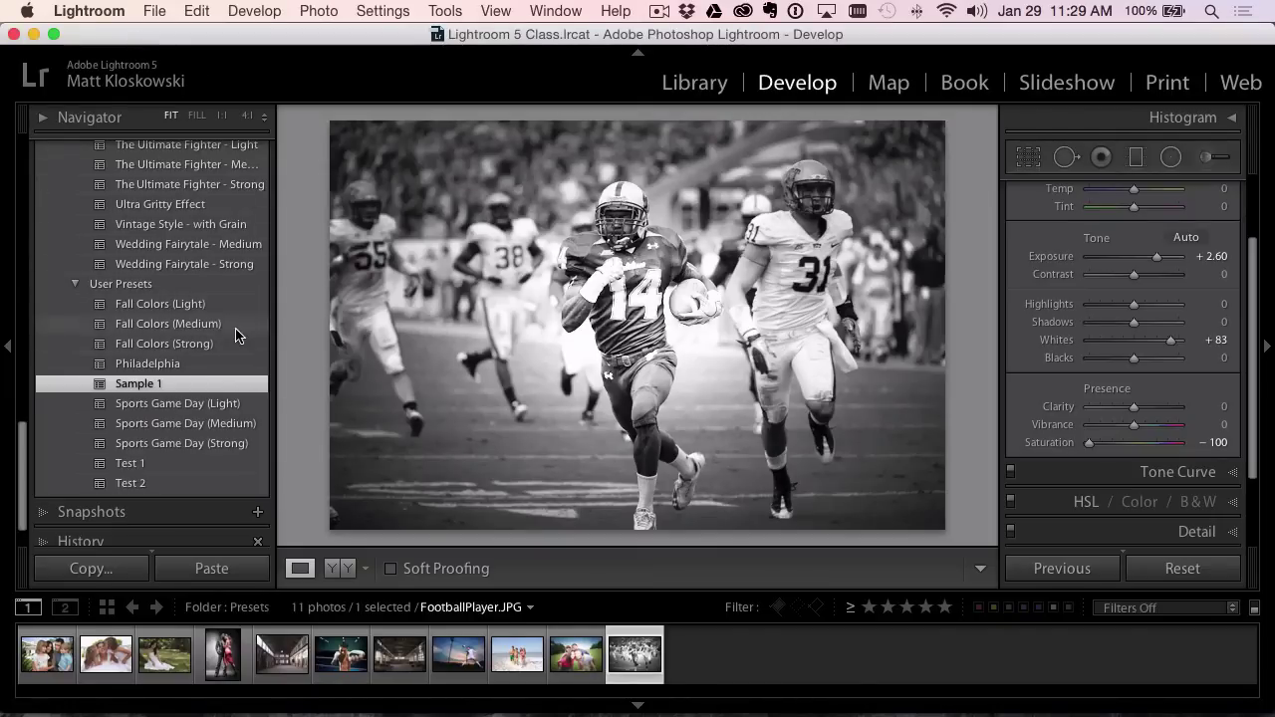
right_click(148, 390)
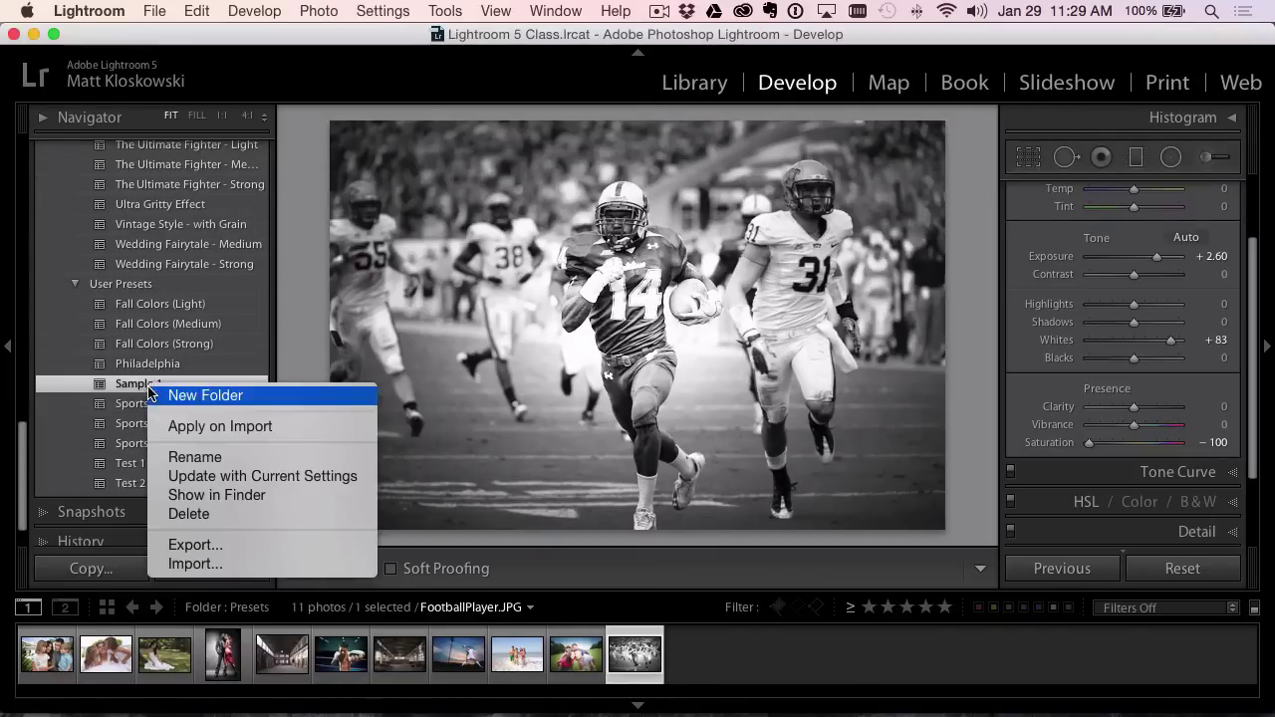
click(204, 495)
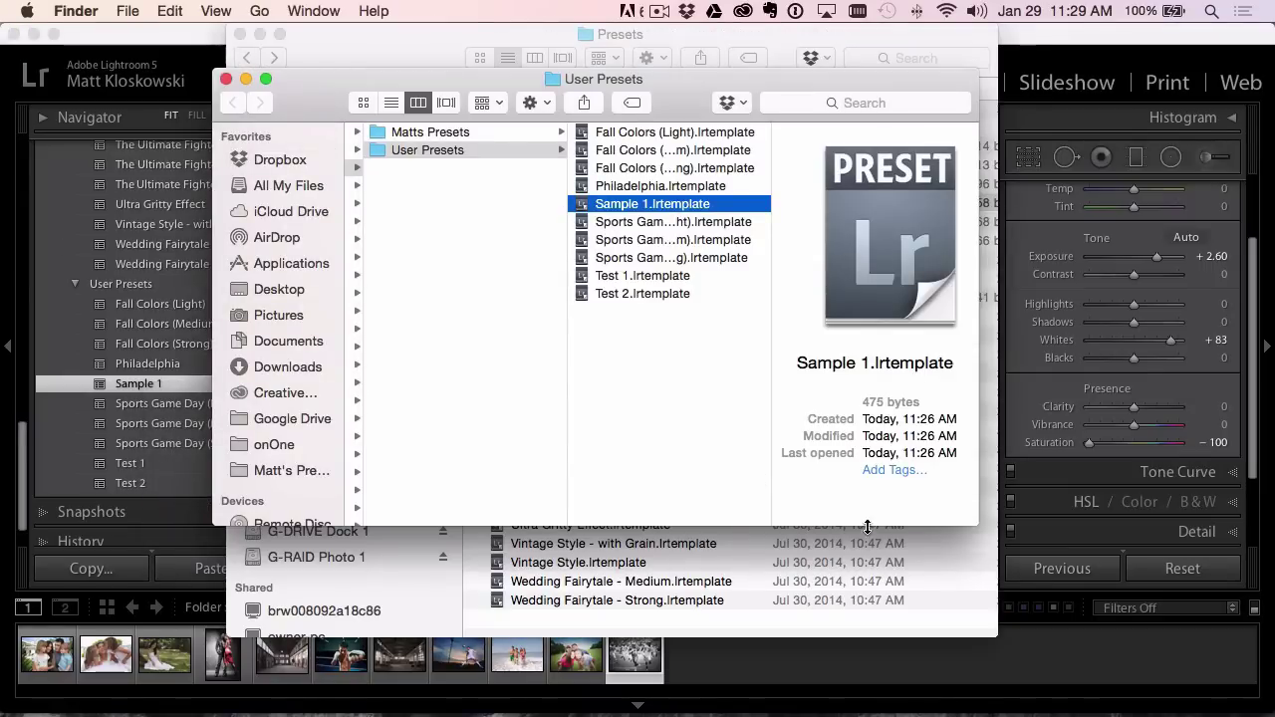
- Enlarge the Finder window, open the Develop Presets folder, and bring Lightroom back to the front
drag(936, 525, 932, 563)
scroll(759, 434, left, 5)
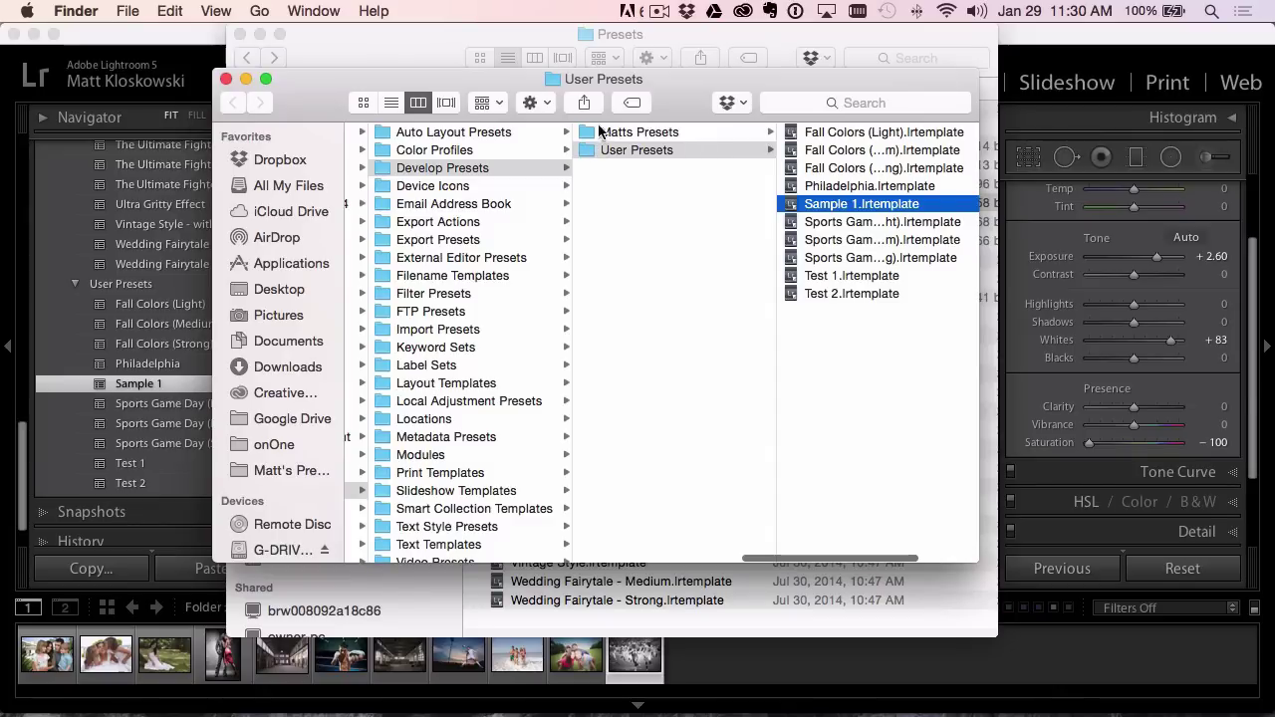
click(393, 172)
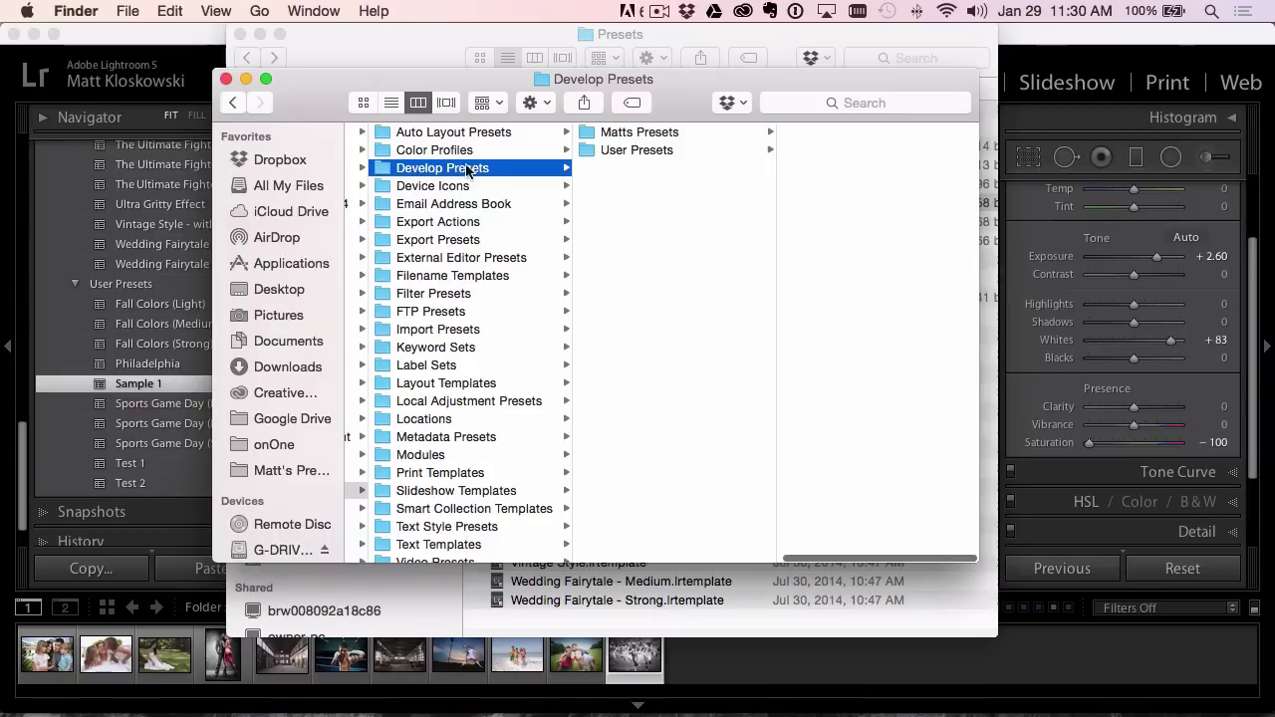
click(122, 385)
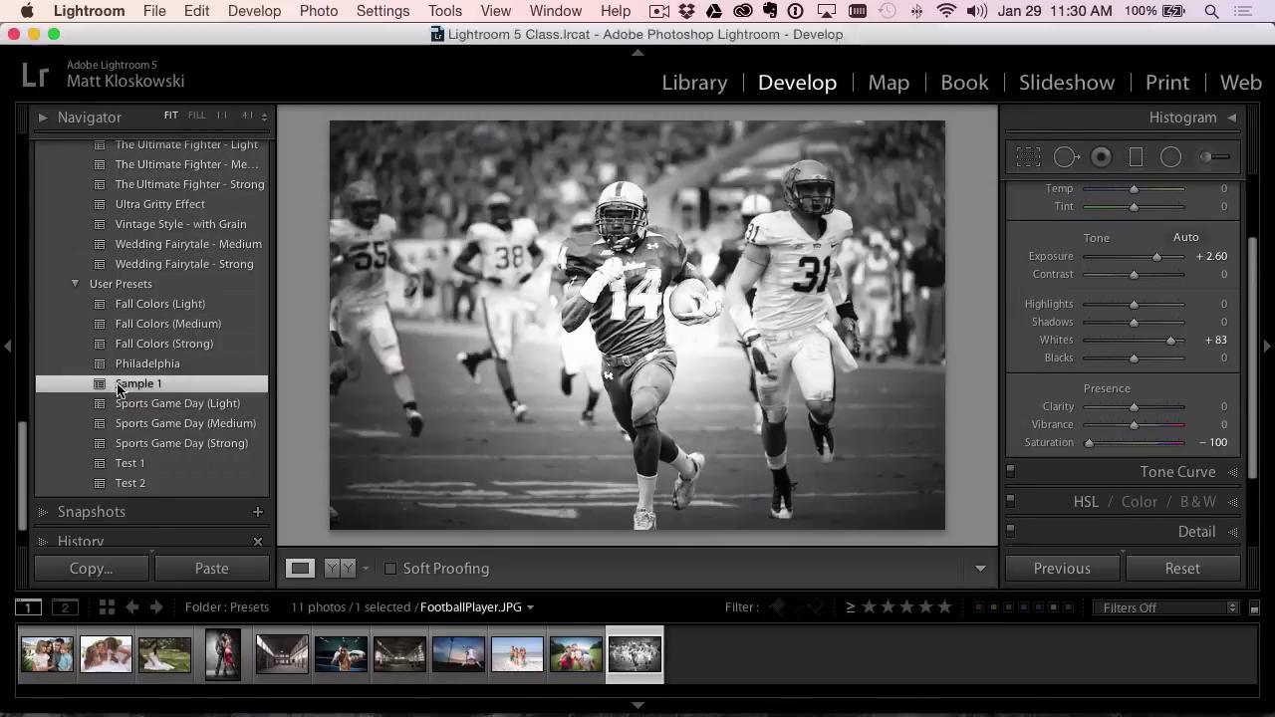
- Reset the football photo, then select the couple photo and reset it too
click(1198, 573)
click(218, 653)
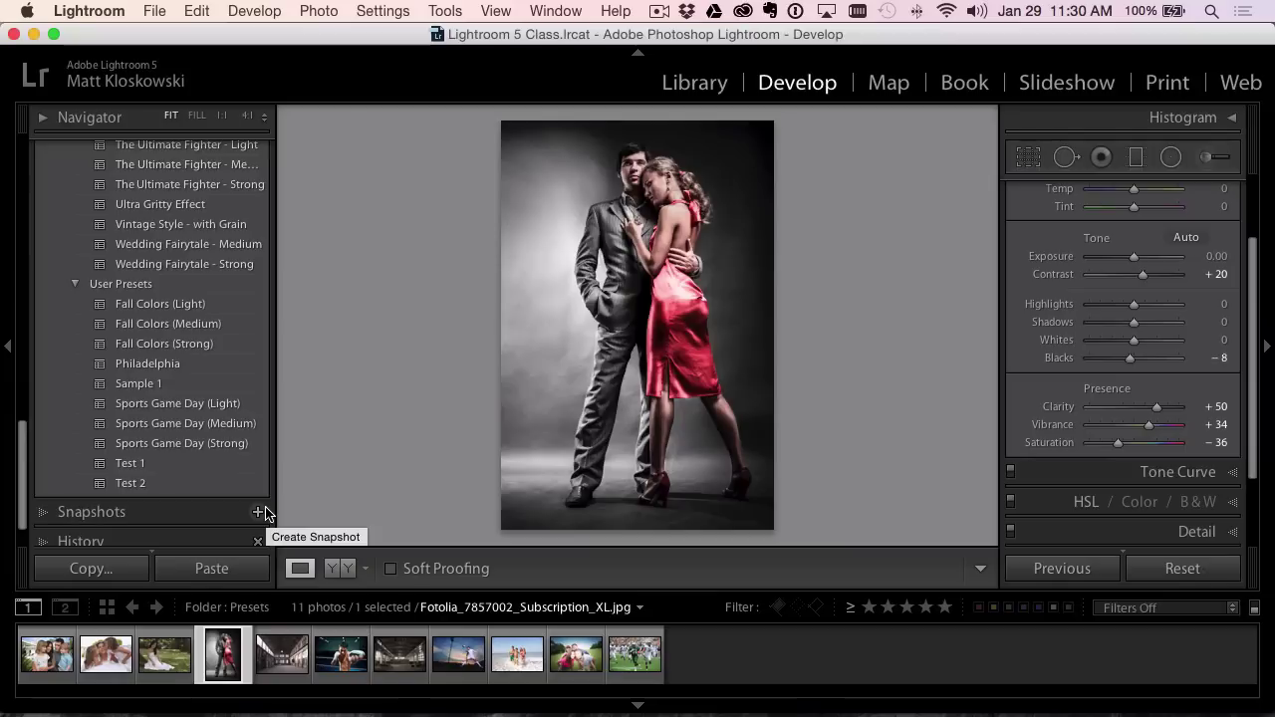
click(1182, 567)
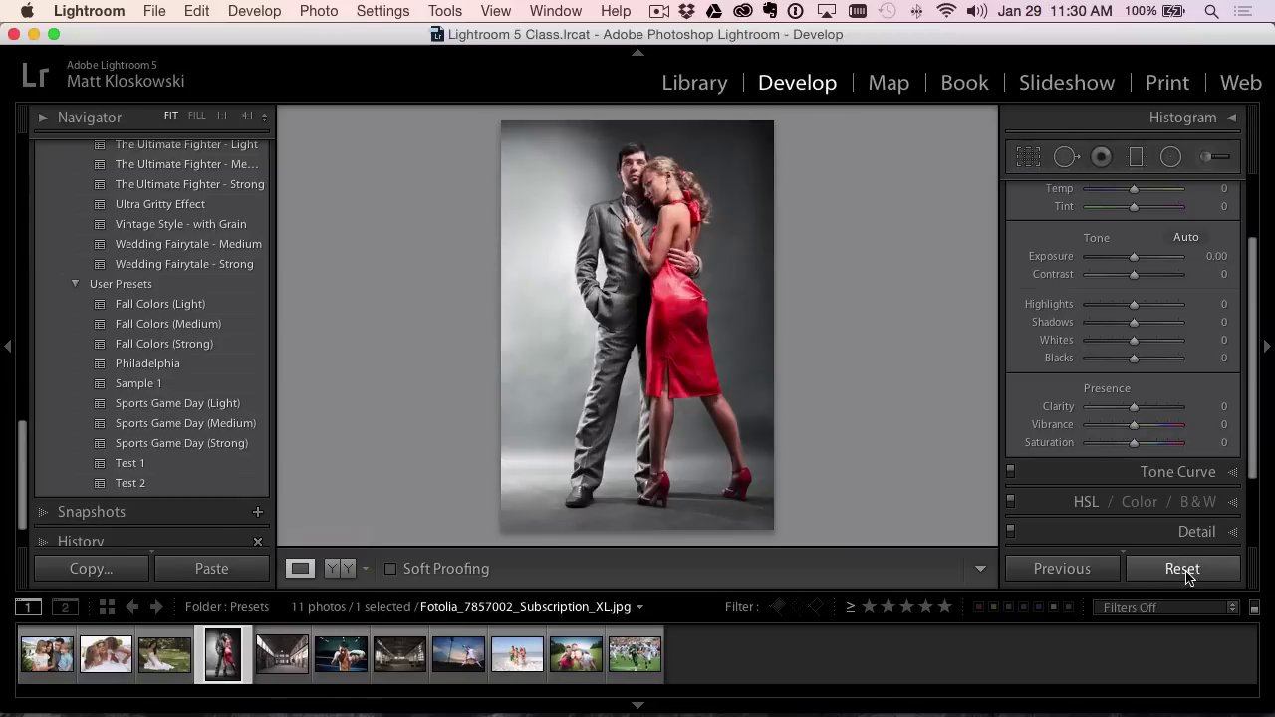
- Try Sin City - Dark Red, apply Sin City - Light Red, and compare with the original
drag(23, 463, 30, 375)
click(178, 285)
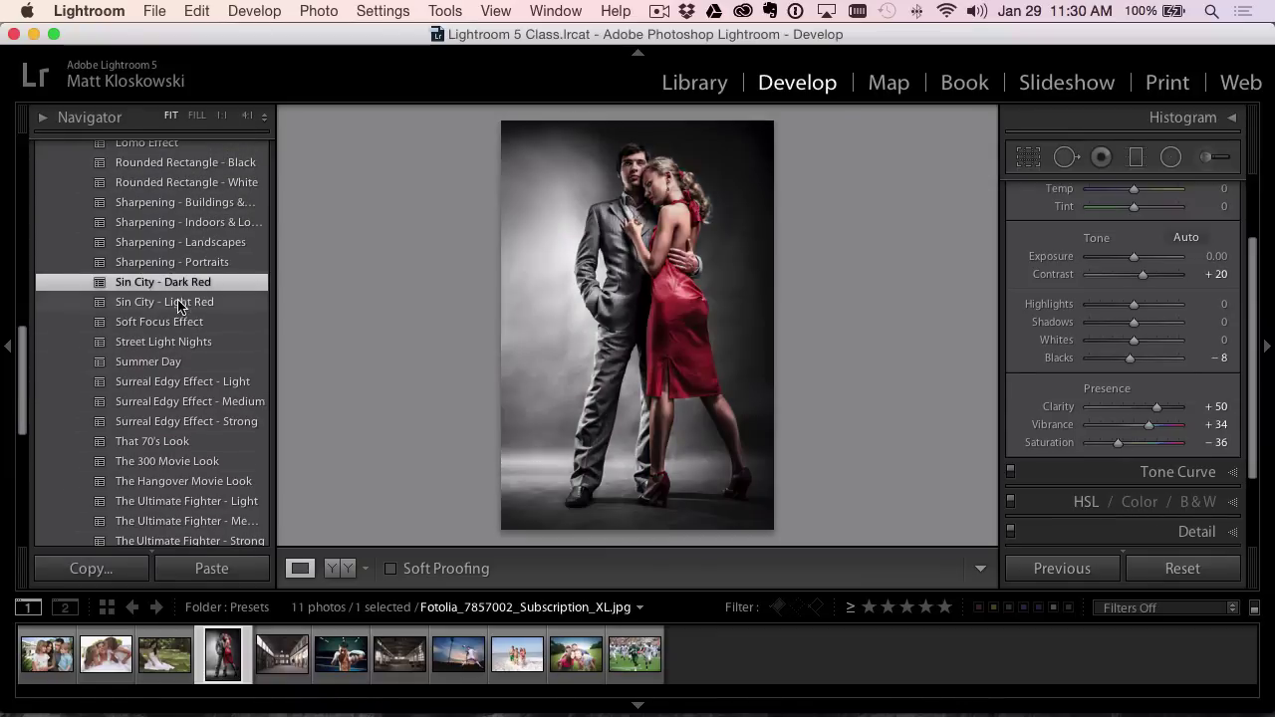
click(180, 304)
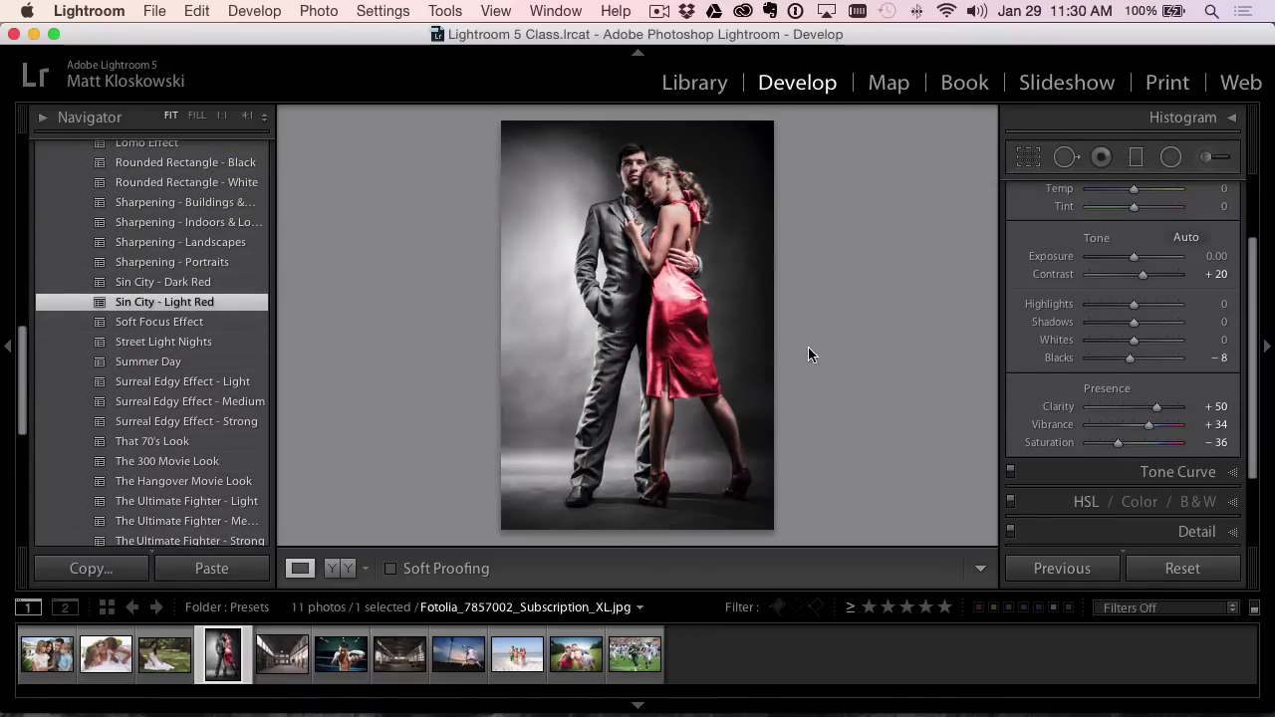
key(backslash)
key(backslash)
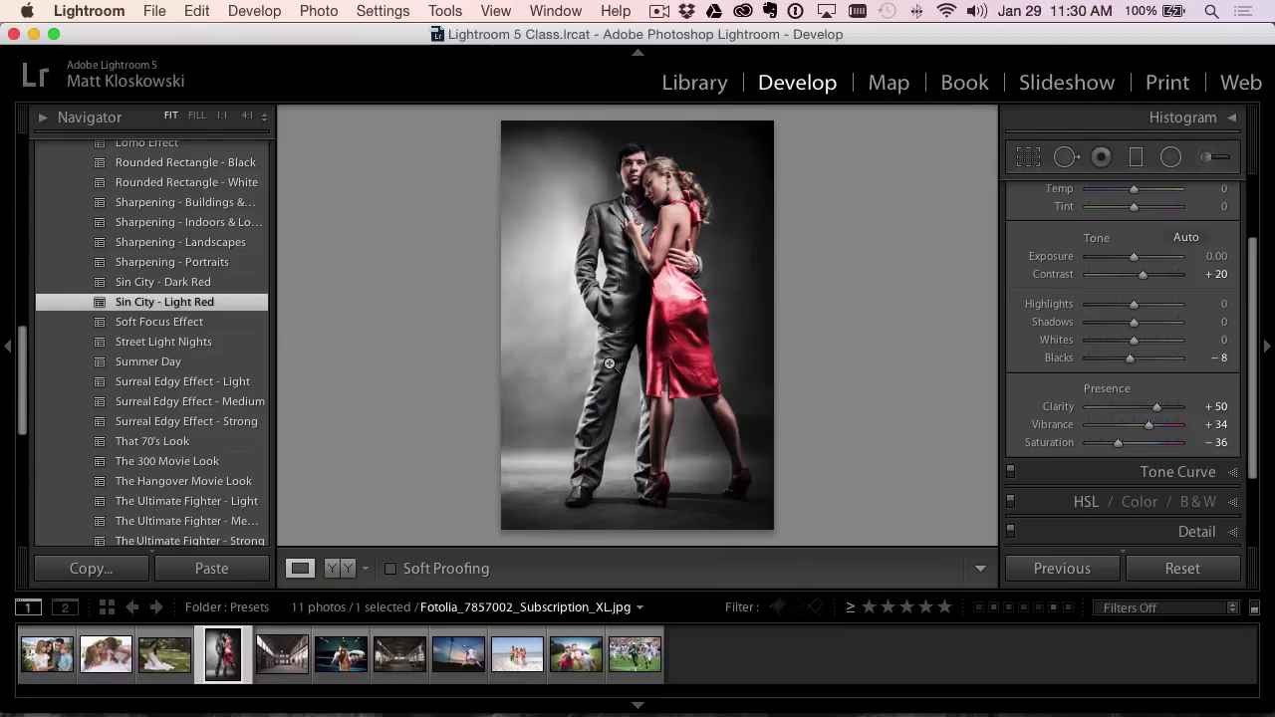
mouse_move(1254, 321)
mouse_down()
mouse_move(1253, 219)
mouse_move(1250, 305)
mouse_up()
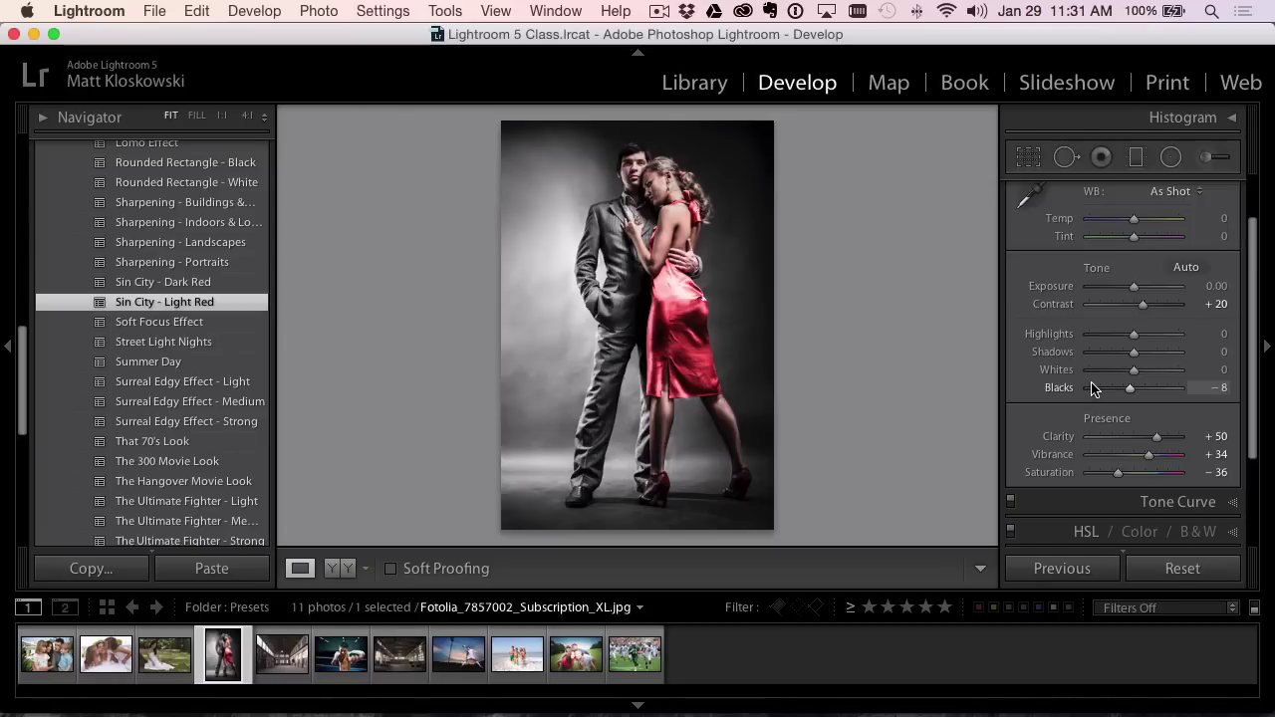
- Reset the couple photo and create a virtual copy of it
click(1180, 567)
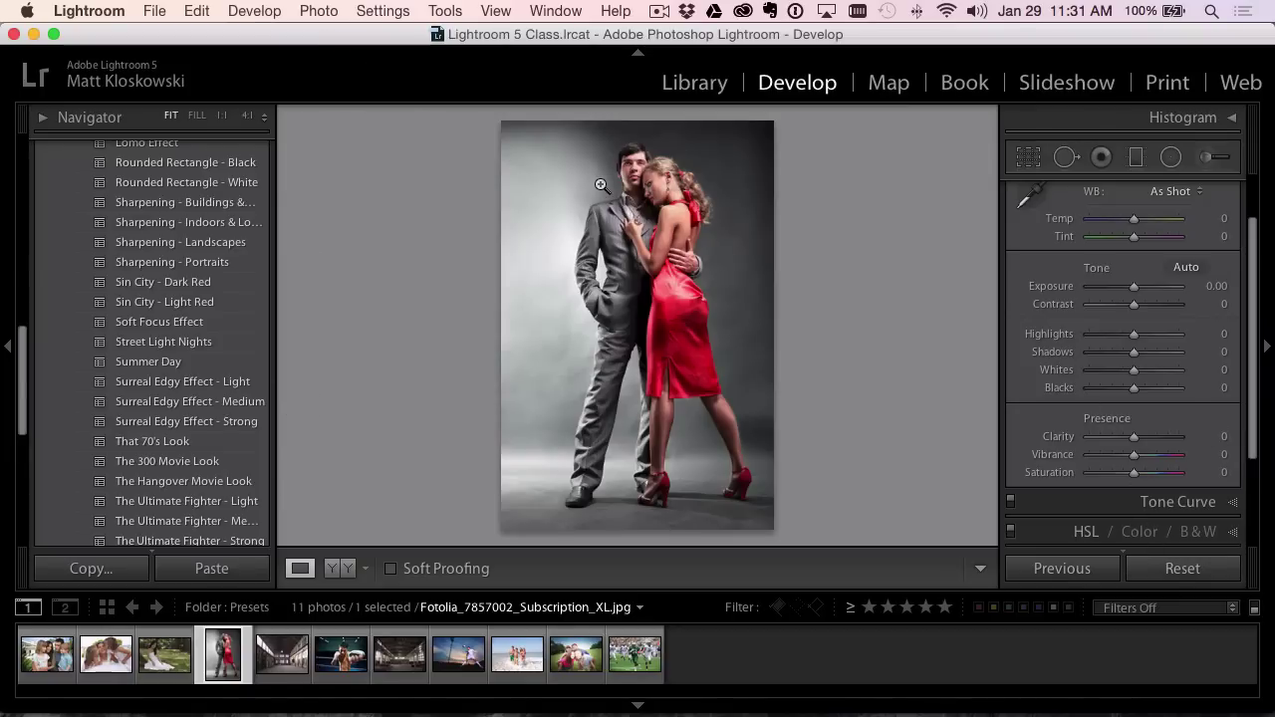
right_click(602, 217)
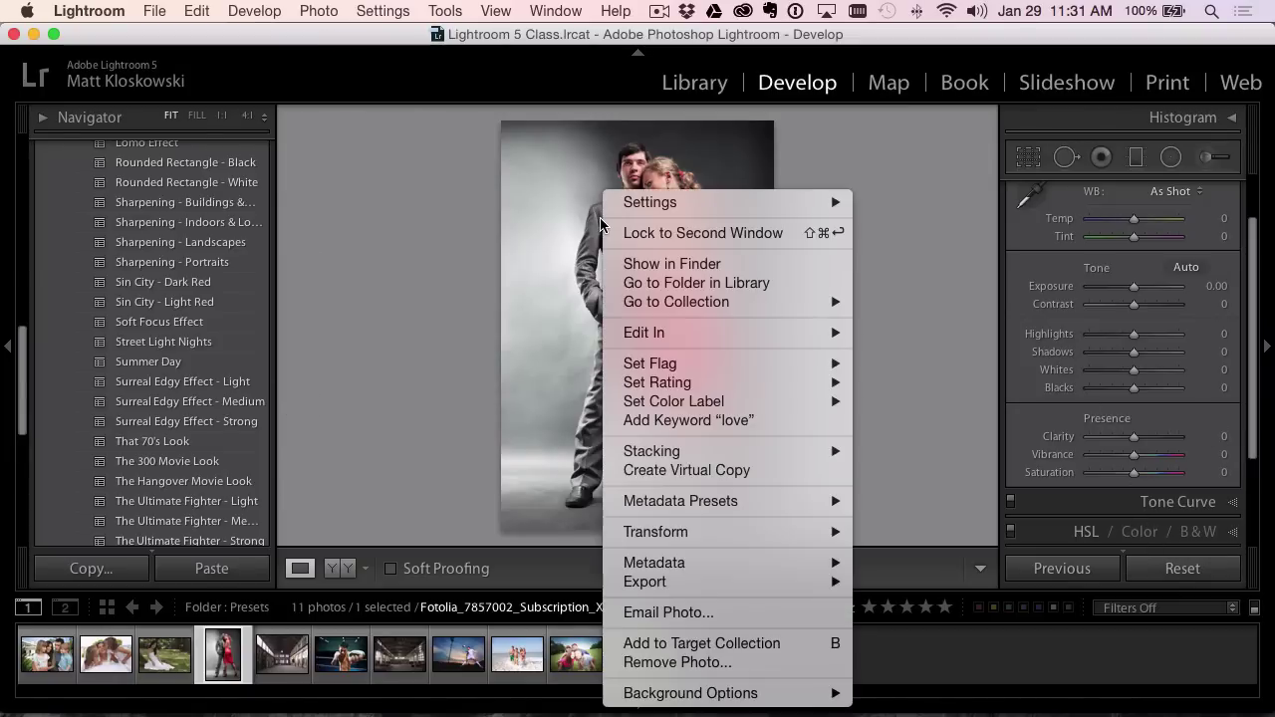
click(665, 470)
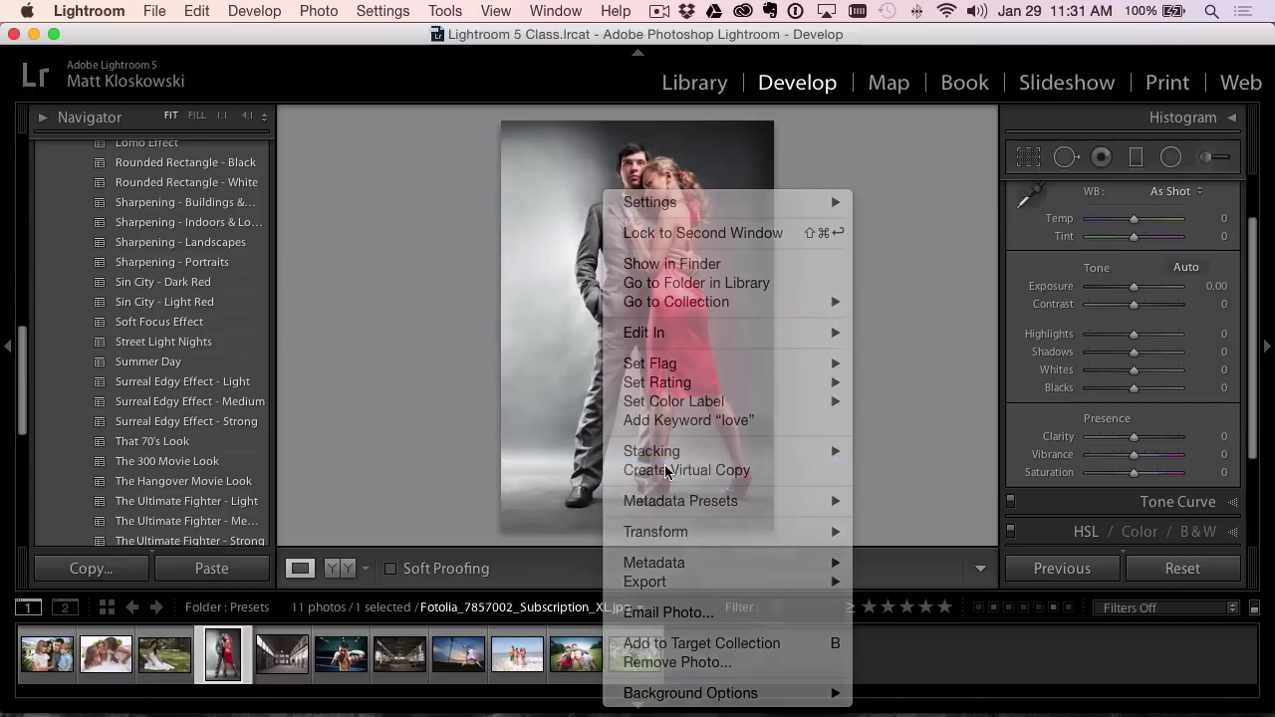
click(223, 652)
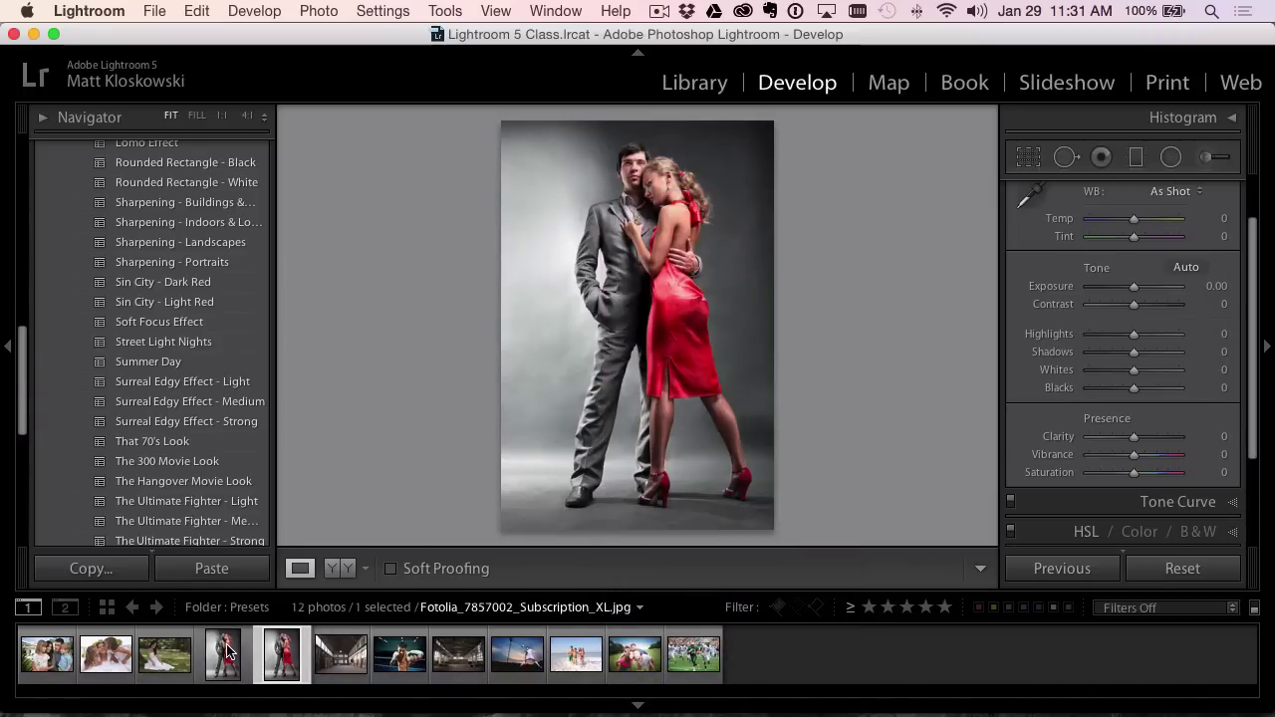
click(280, 645)
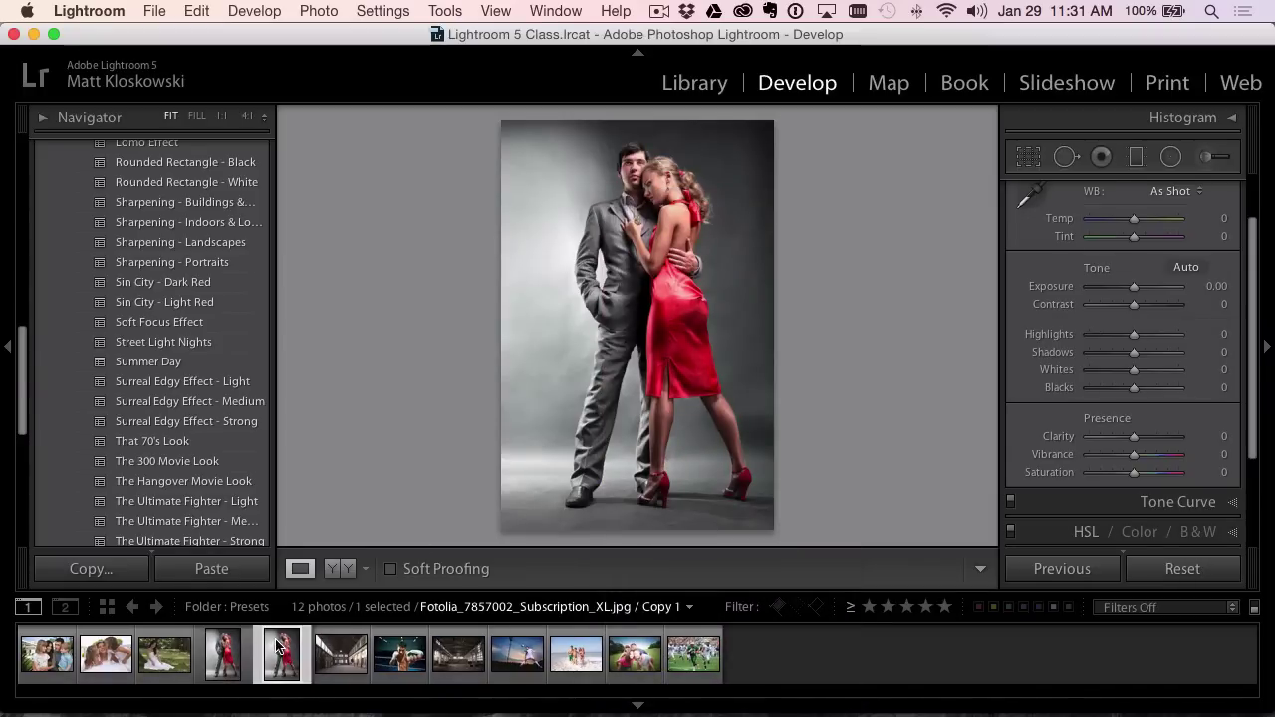
- Apply Sin City - Light Red to the virtual copy and select the original alongside it
click(165, 303)
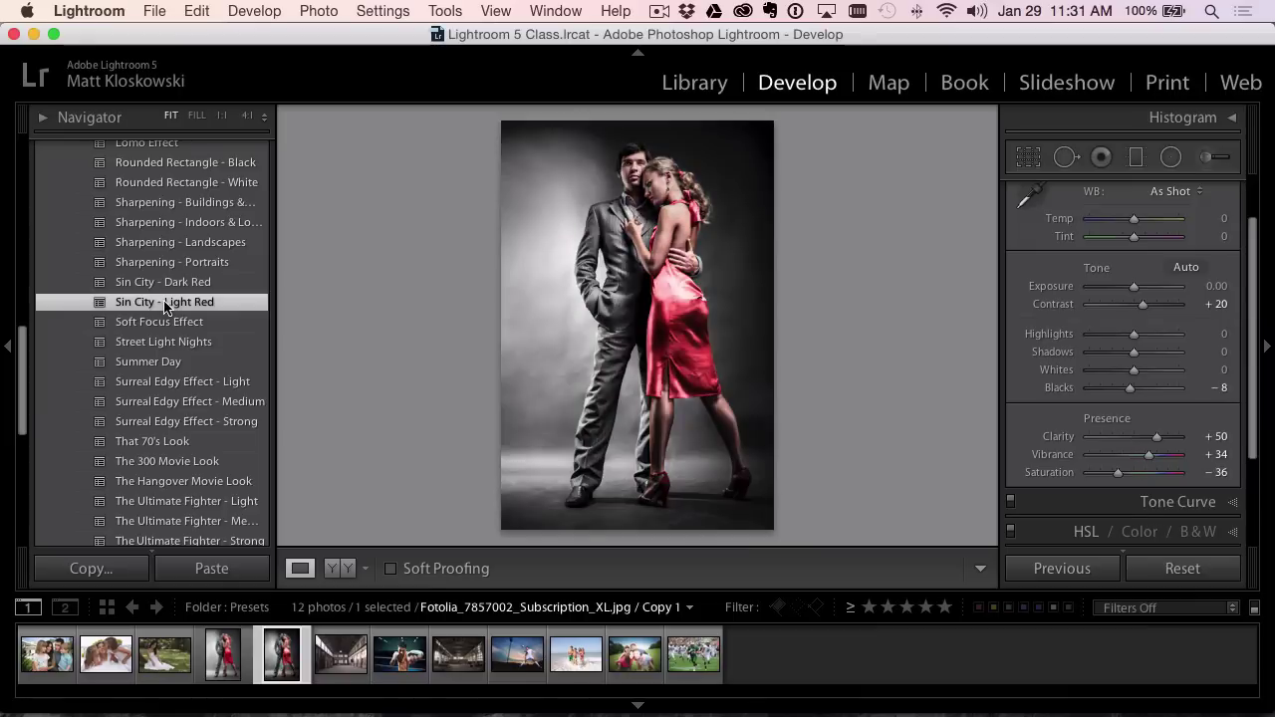
click(173, 285)
click(172, 302)
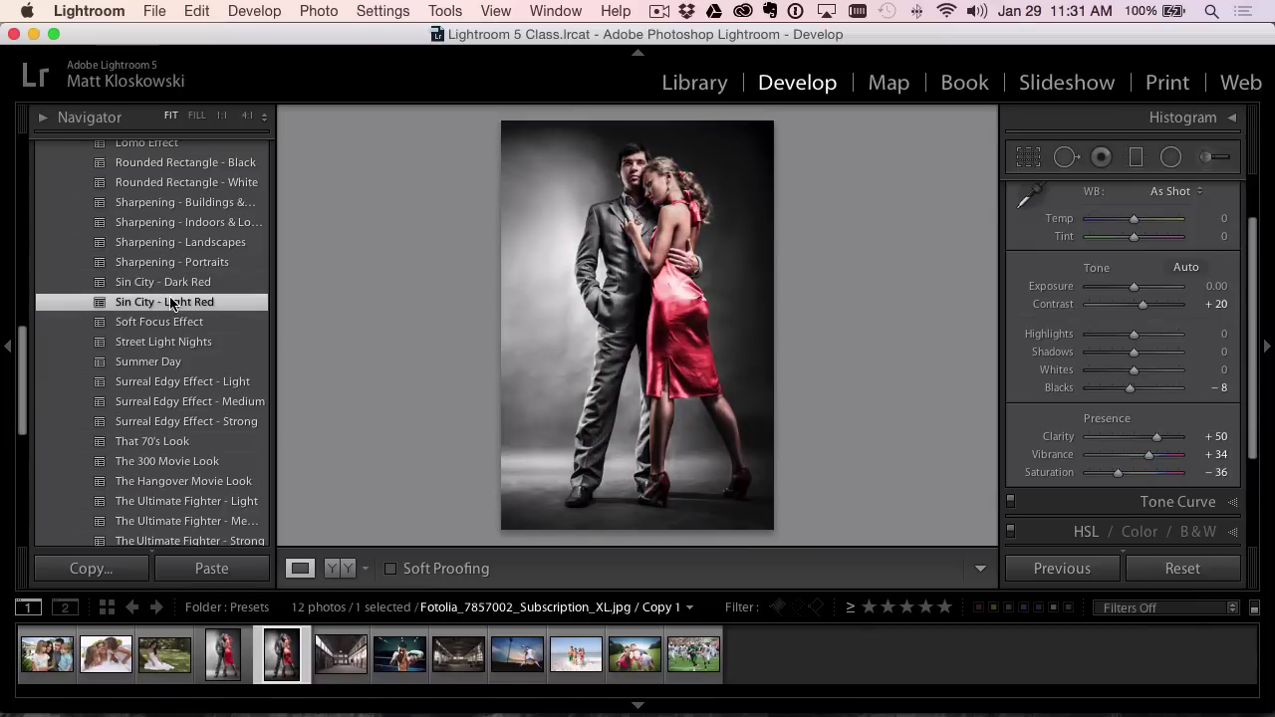
click(221, 655)
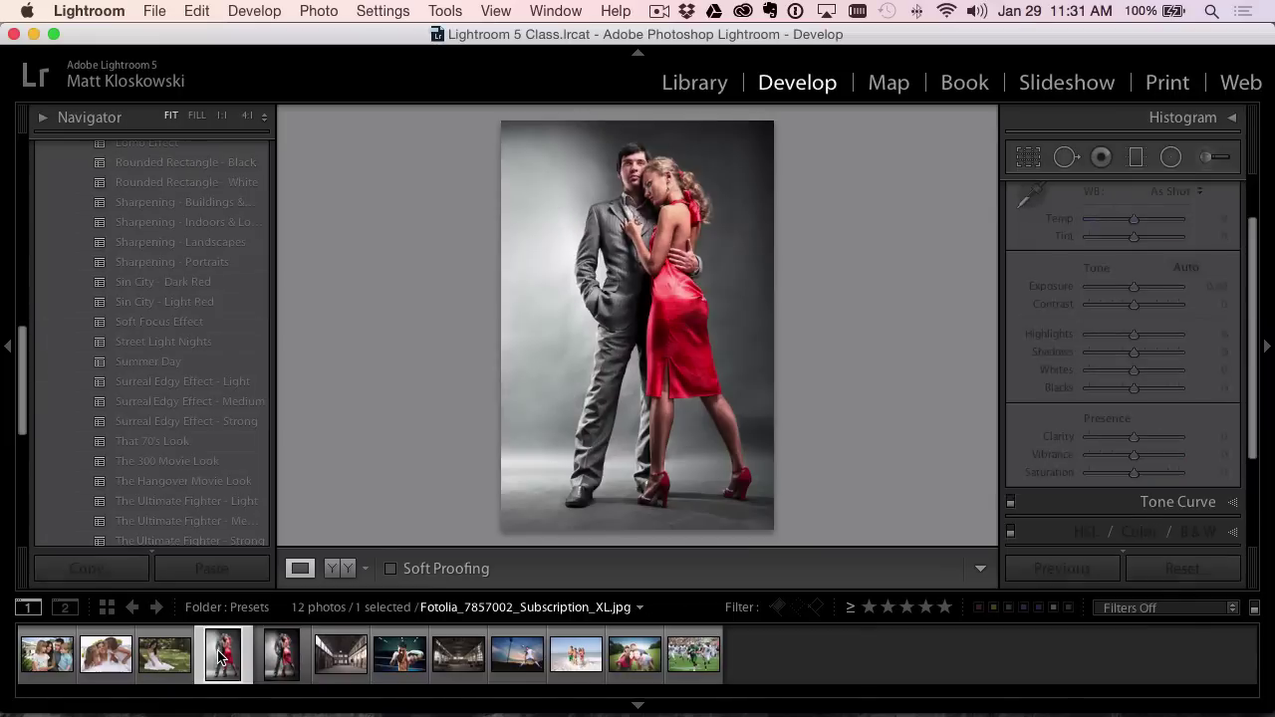
click(278, 656)
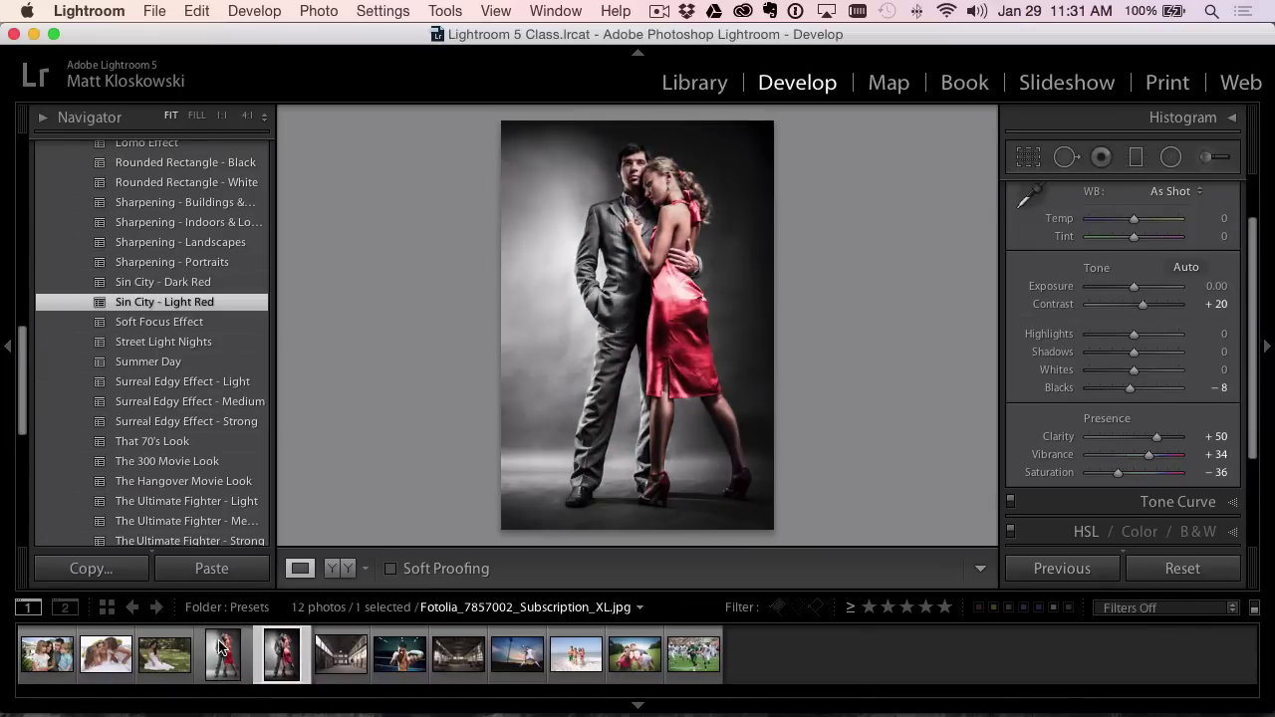
super+click(224, 653)
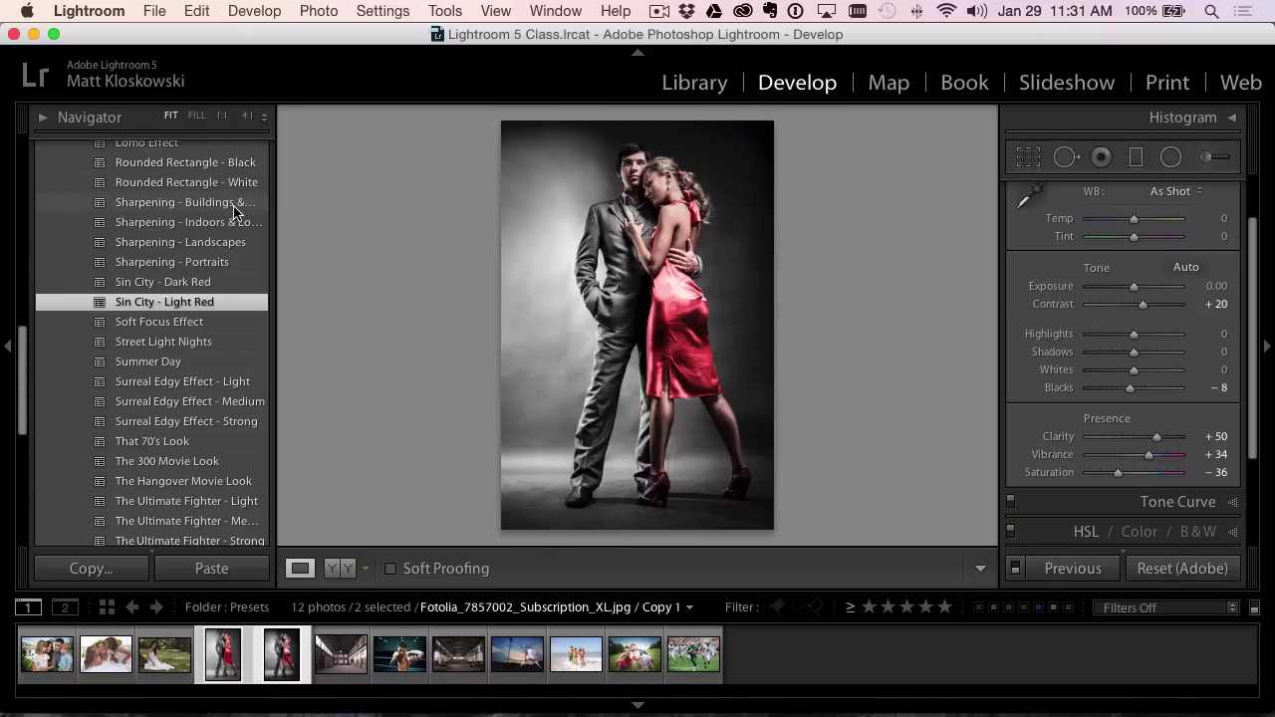
- Send both selected photos to Perfect Layers 9 via File > Plug-in Extras
click(317, 10)
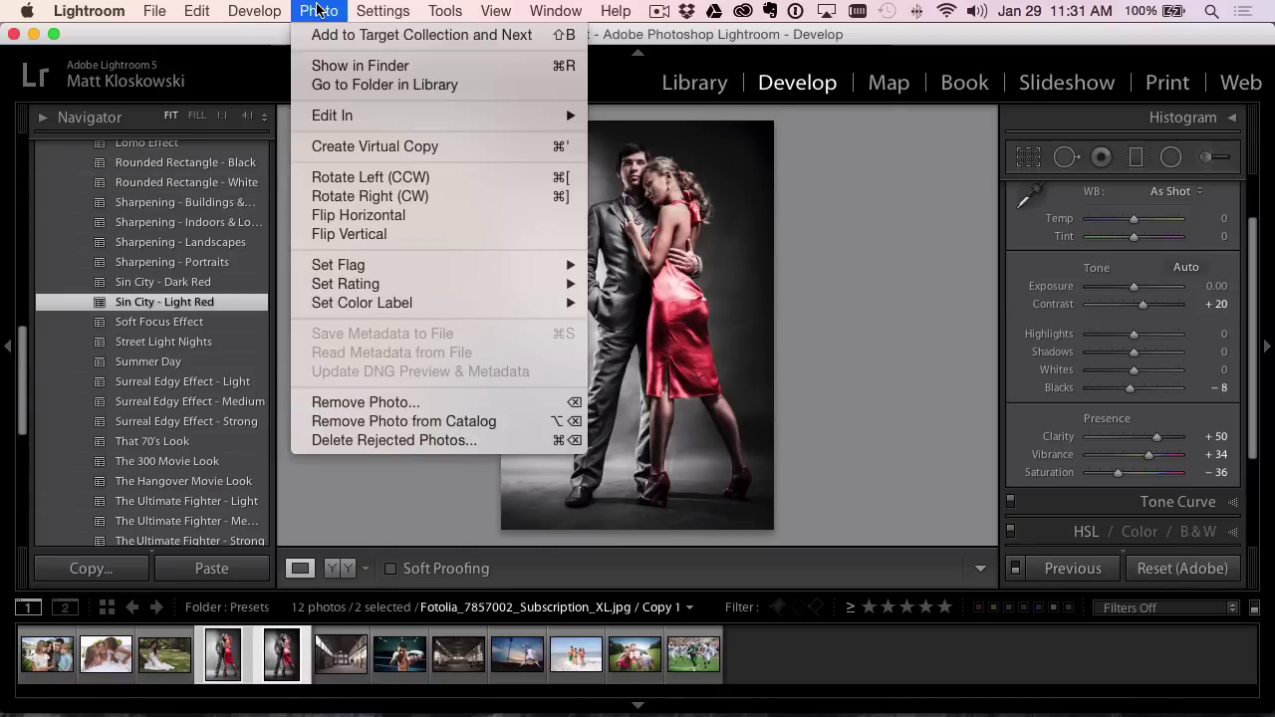
mouse_move(327, 118)
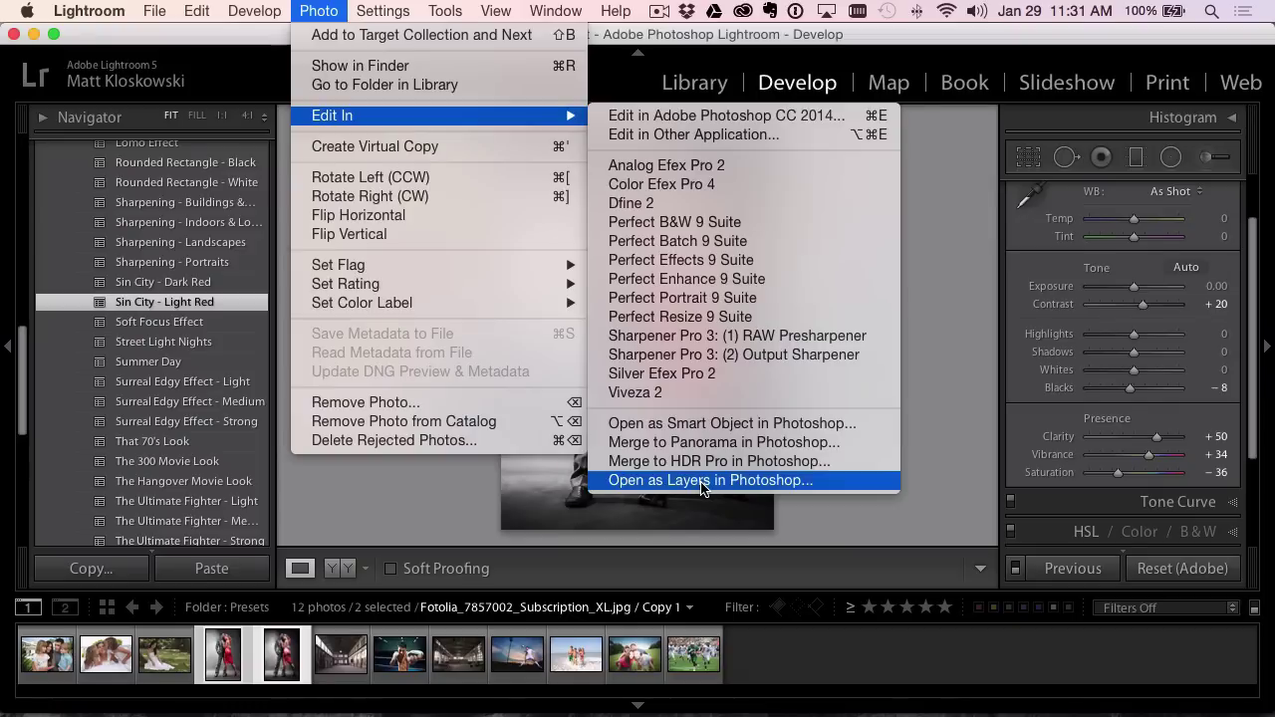
mouse_move(155, 11)
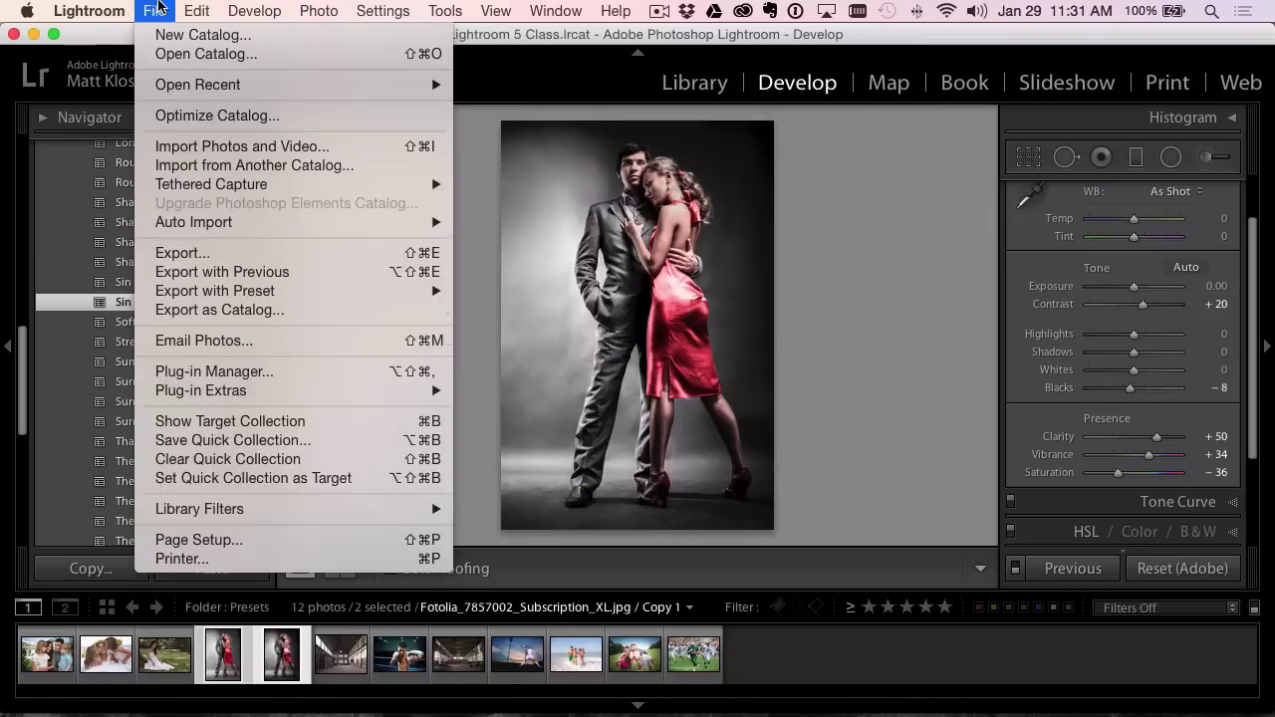
mouse_move(227, 391)
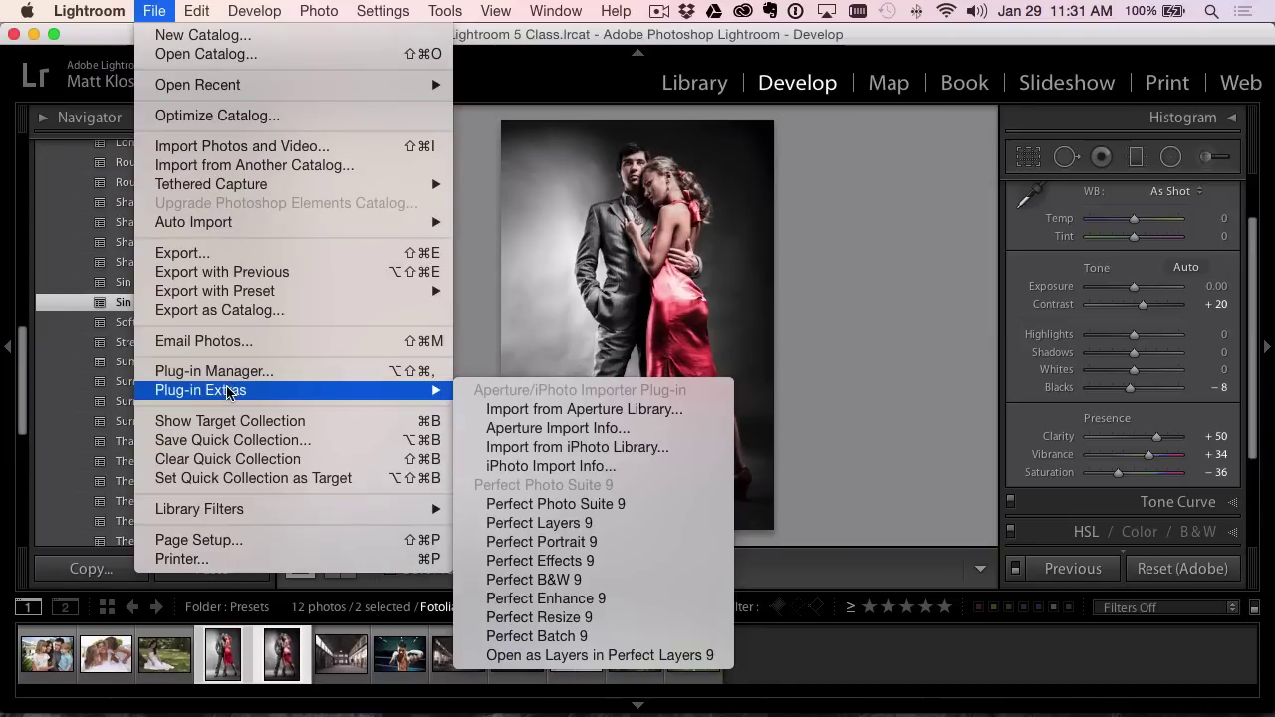
click(546, 526)
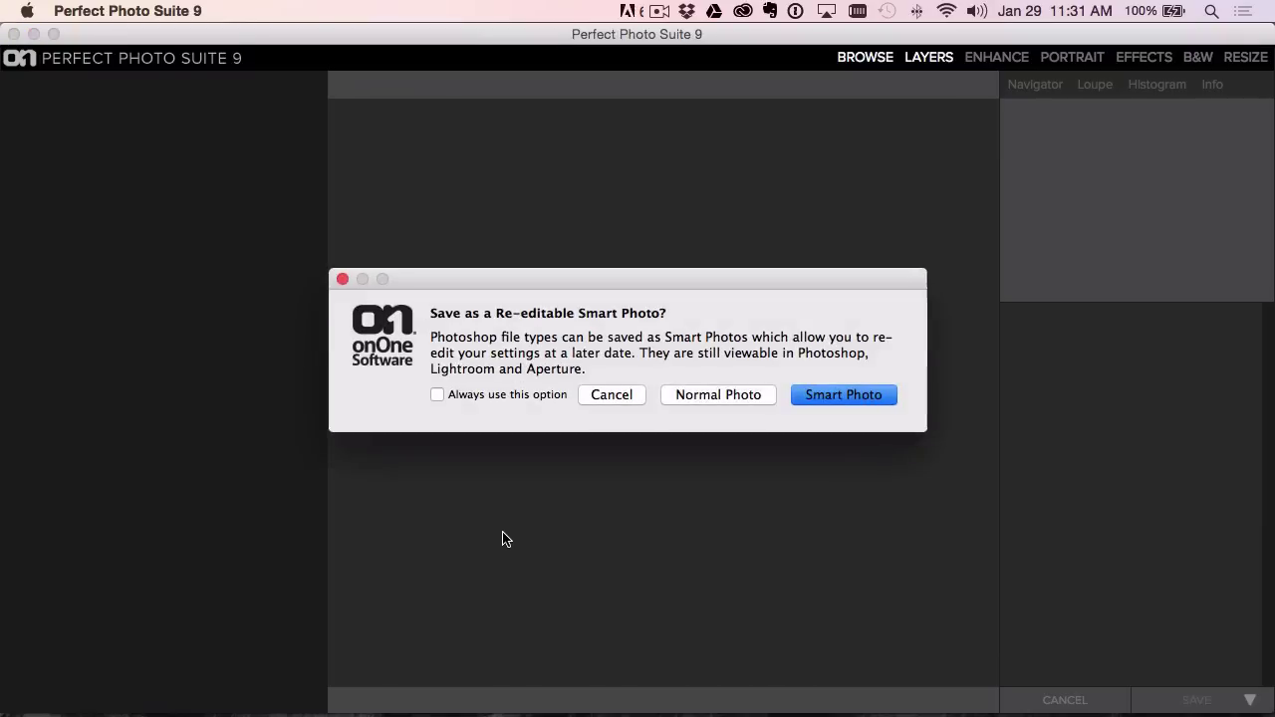
- Open the files as Normal Photos and paste the Sin City layer over the original
click(725, 393)
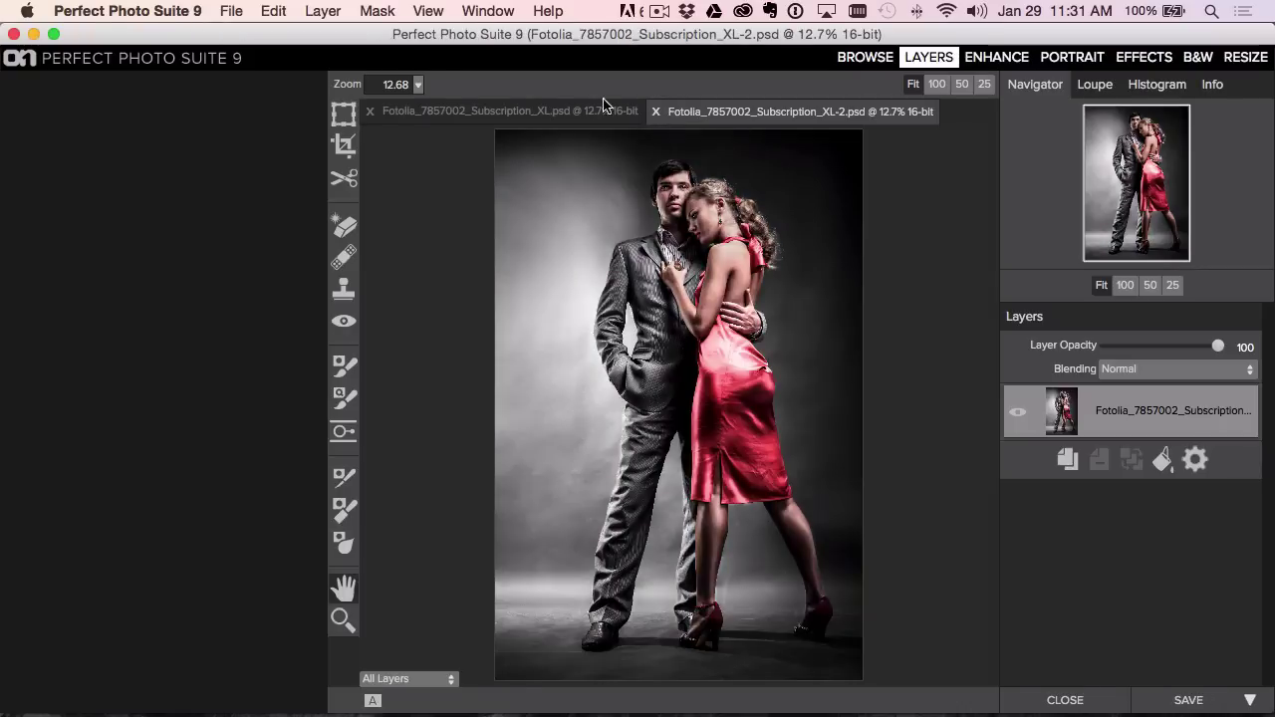
click(325, 11)
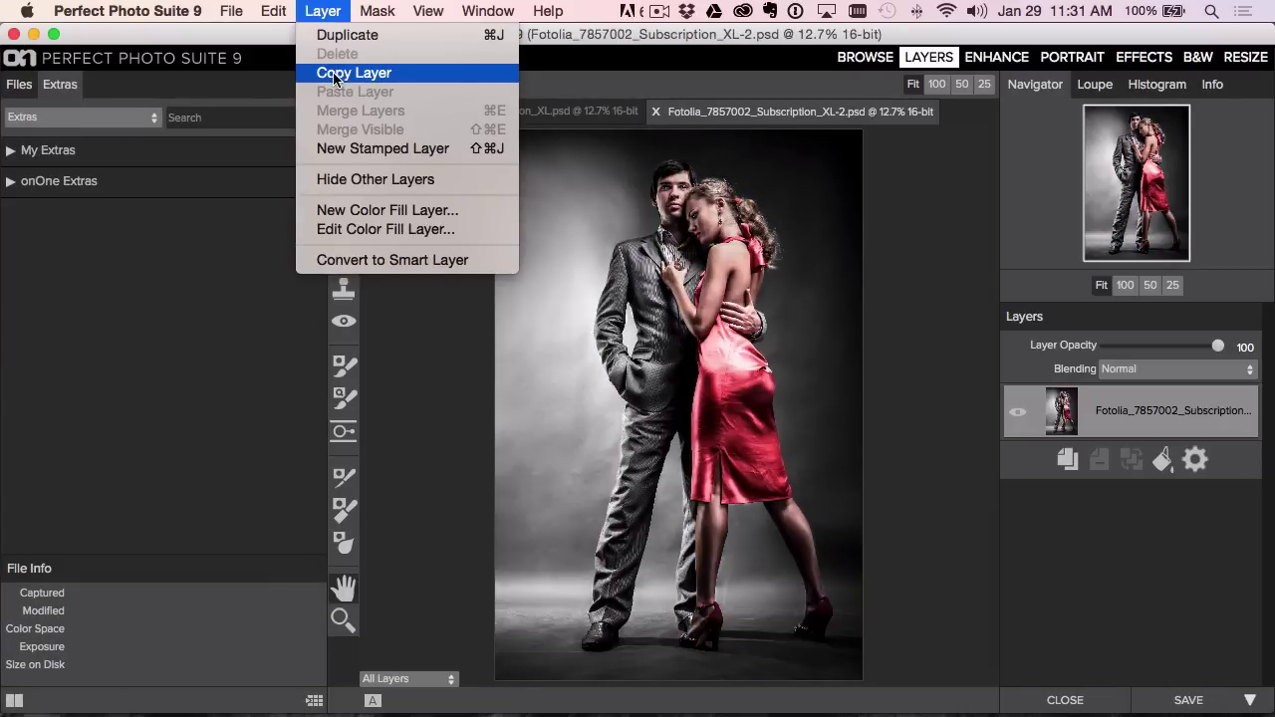
click(339, 73)
click(486, 112)
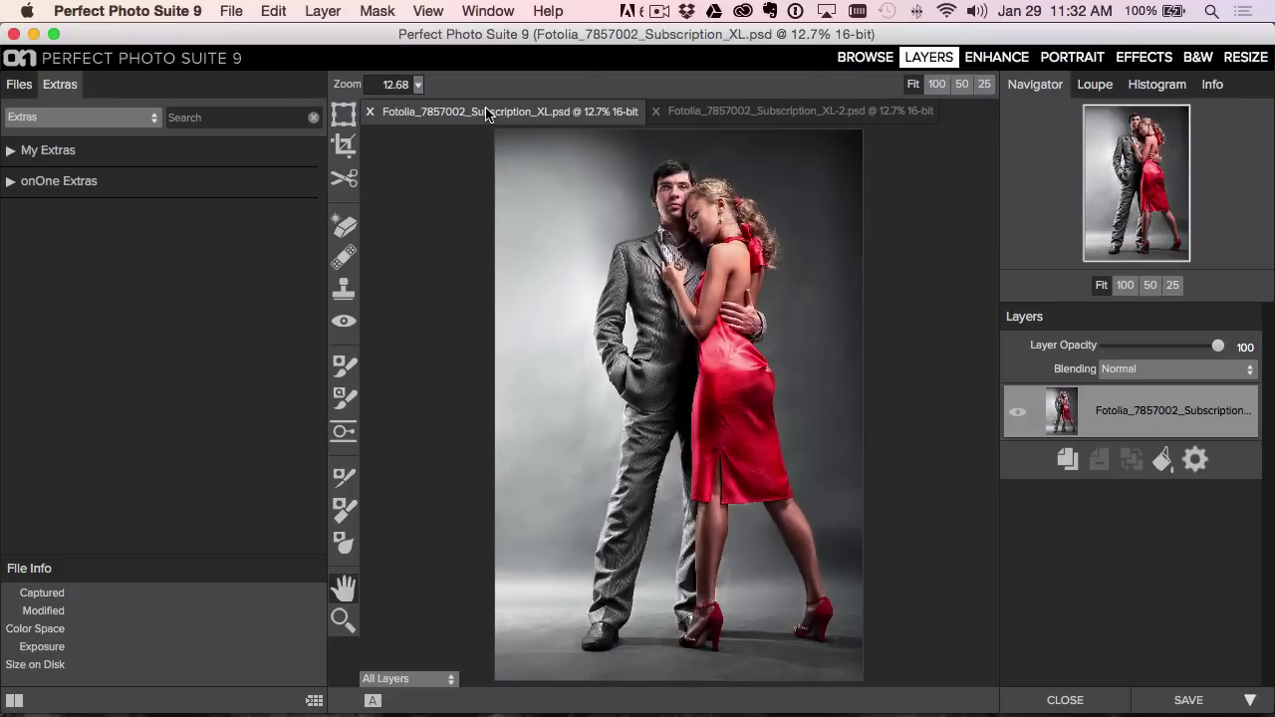
click(325, 11)
click(338, 93)
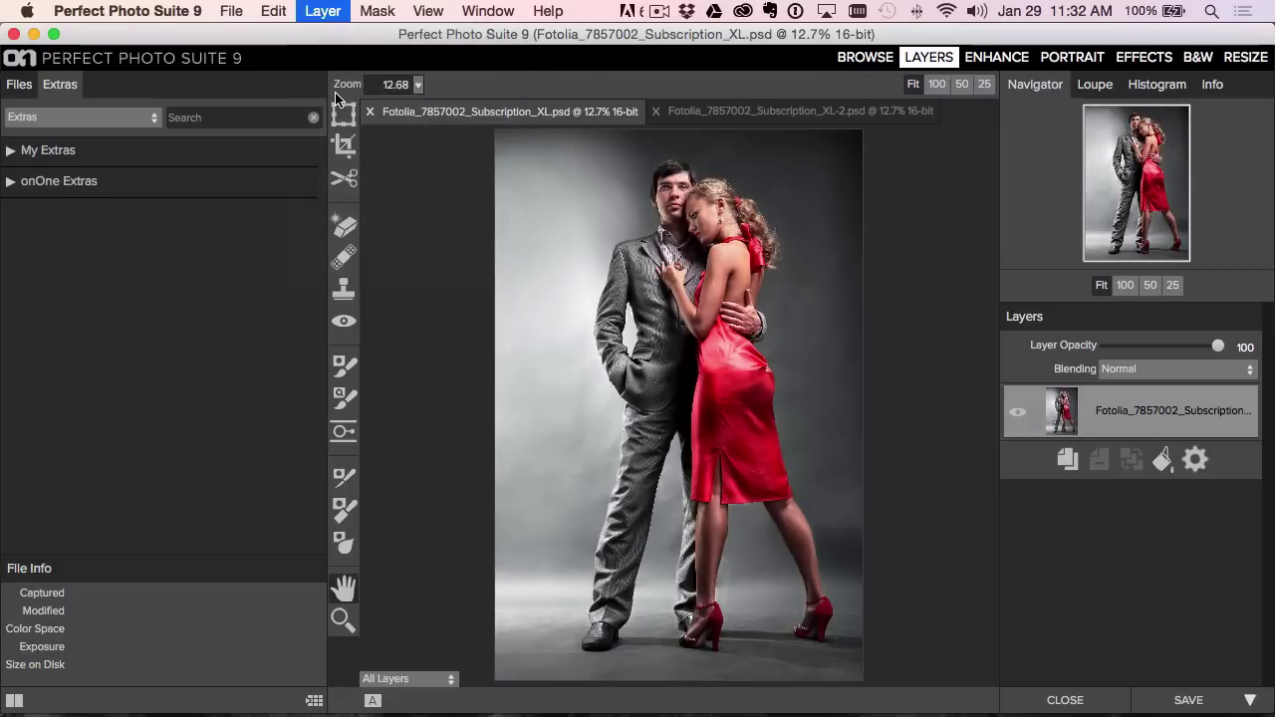
- Lower the top layer's opacity to 67, keeping the Normal blending mode
mouse_move(1220, 348)
mouse_down()
mouse_move(1116, 346)
mouse_move(1217, 346)
mouse_up()
click(1238, 347)
click(1182, 370)
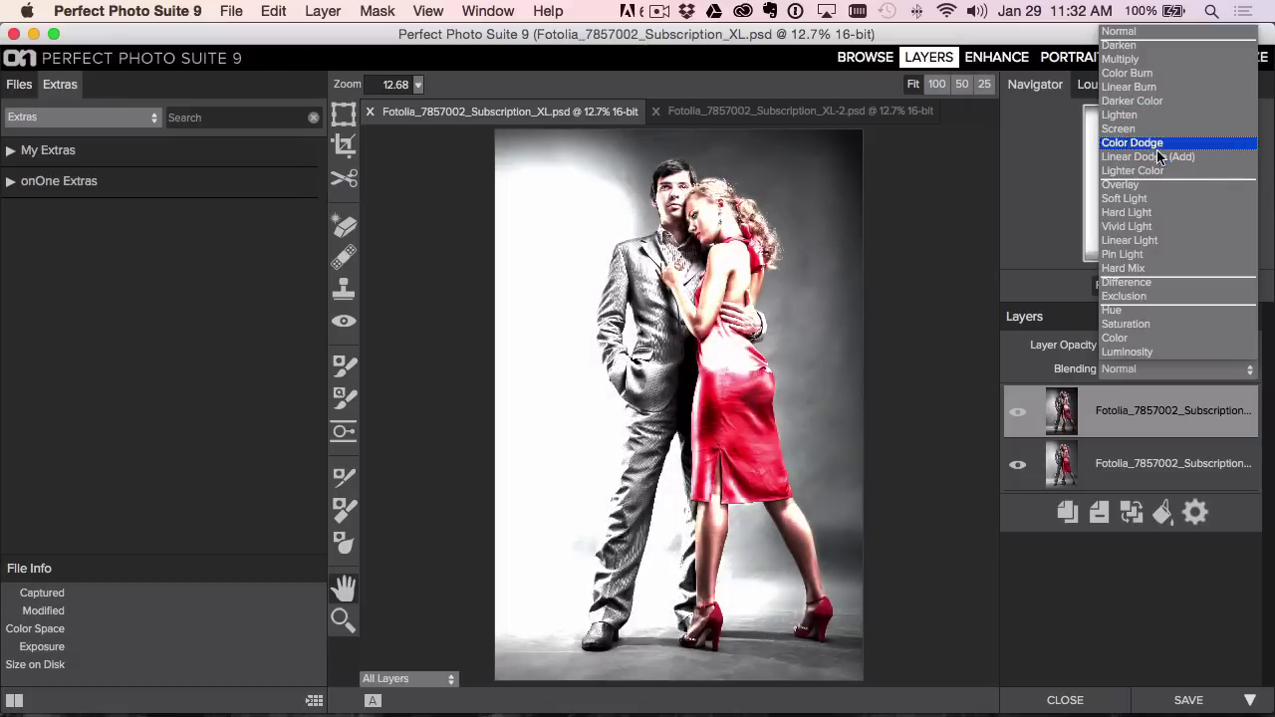
click(1145, 34)
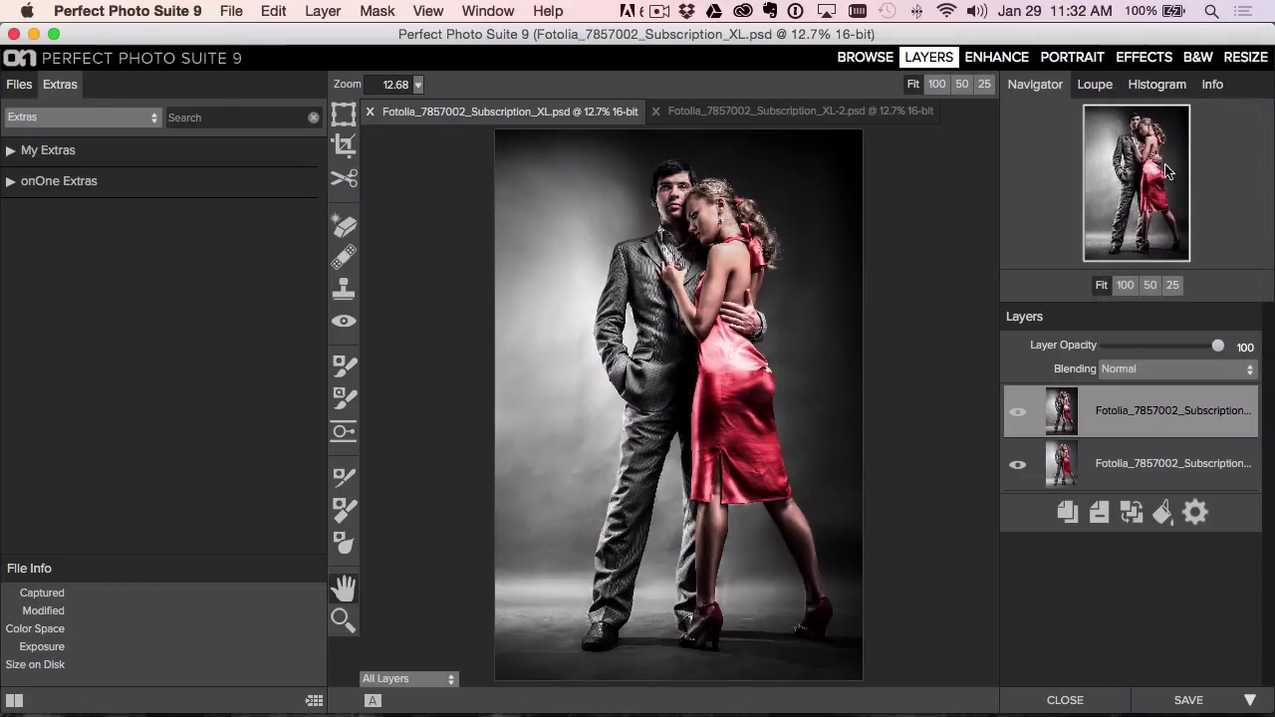
drag(1219, 345, 1177, 345)
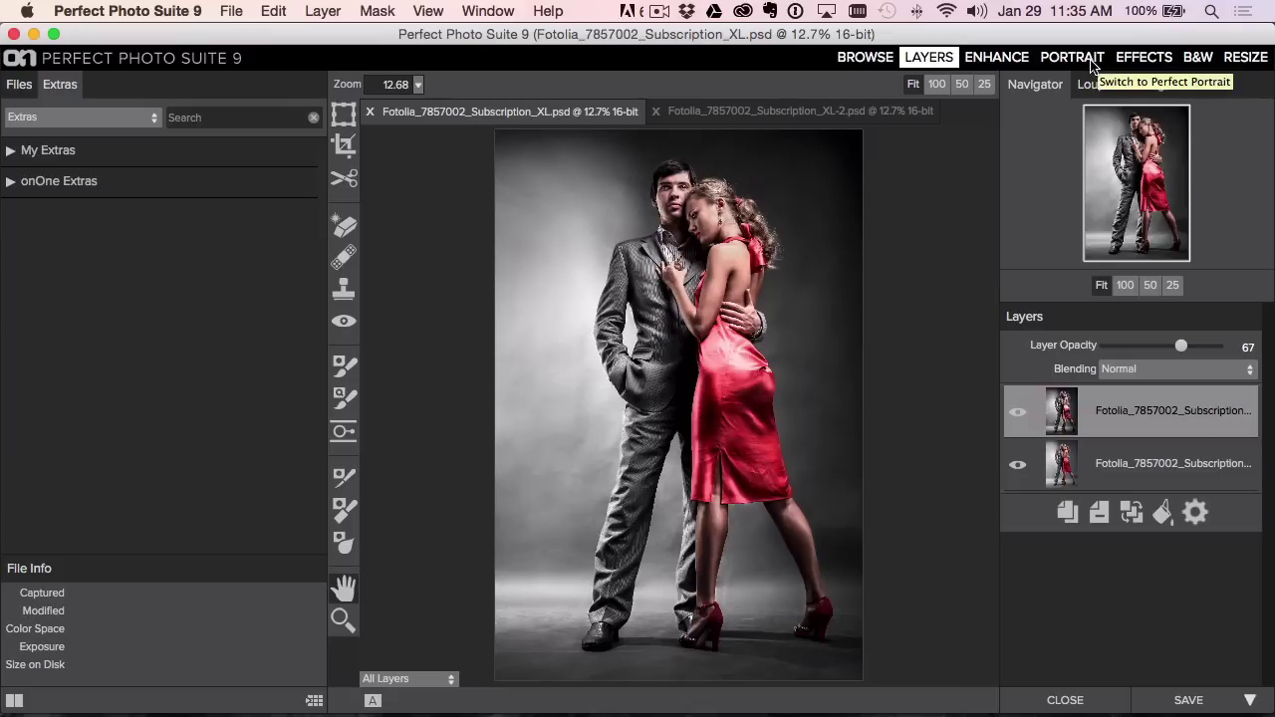
- Switch to Perfect Effects and browse the filter categories, expanding and collapsing Bleach Bypass
click(1151, 57)
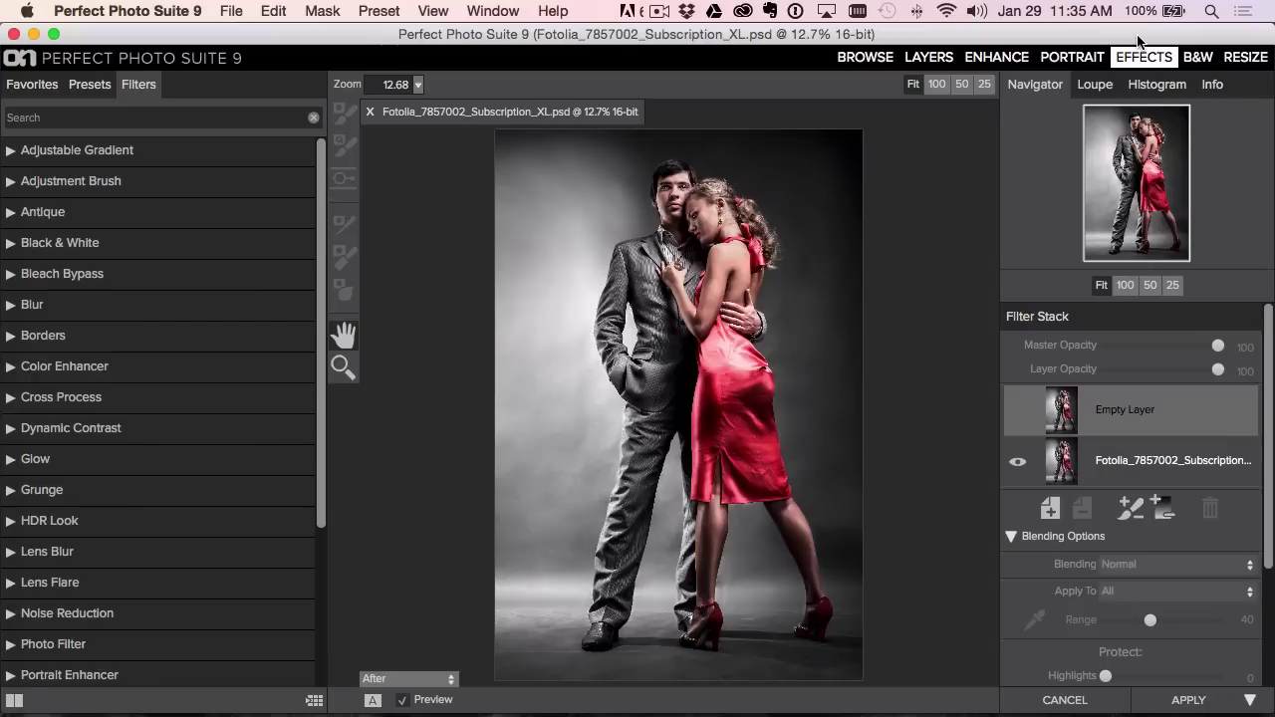
click(43, 275)
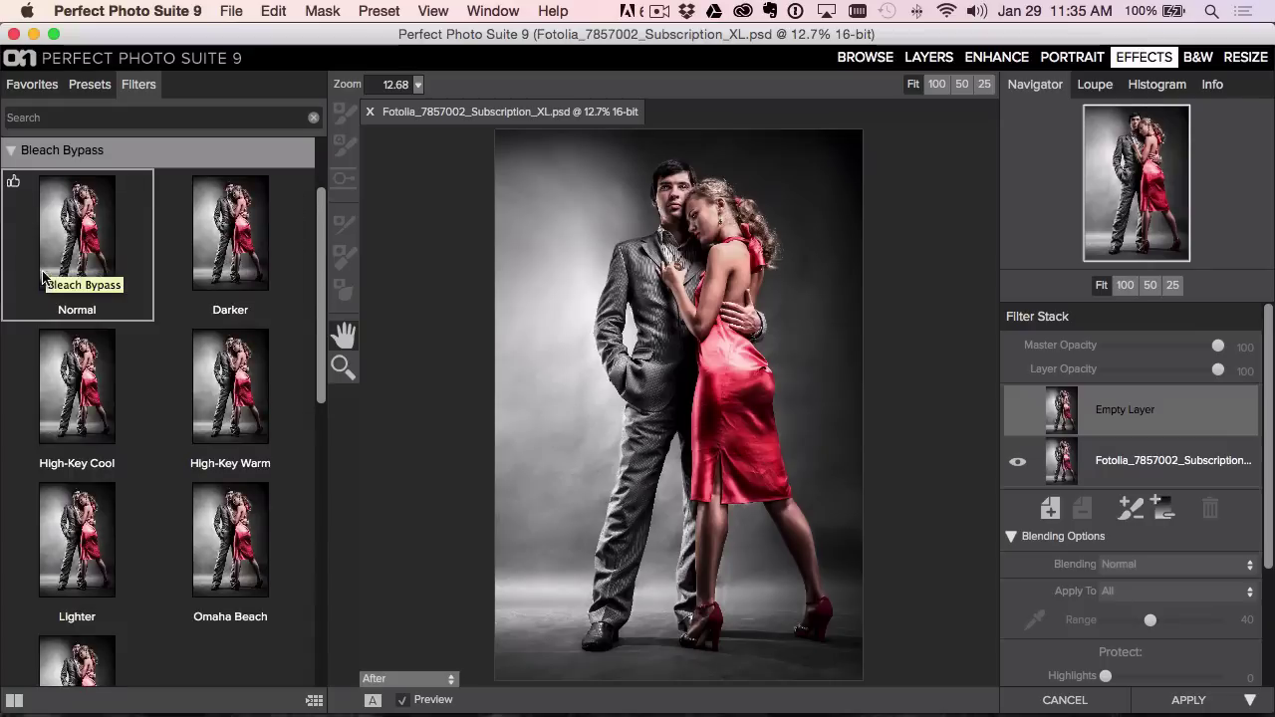
mouse_move(320, 247)
mouse_down()
mouse_move(321, 307)
mouse_move(324, 267)
mouse_up()
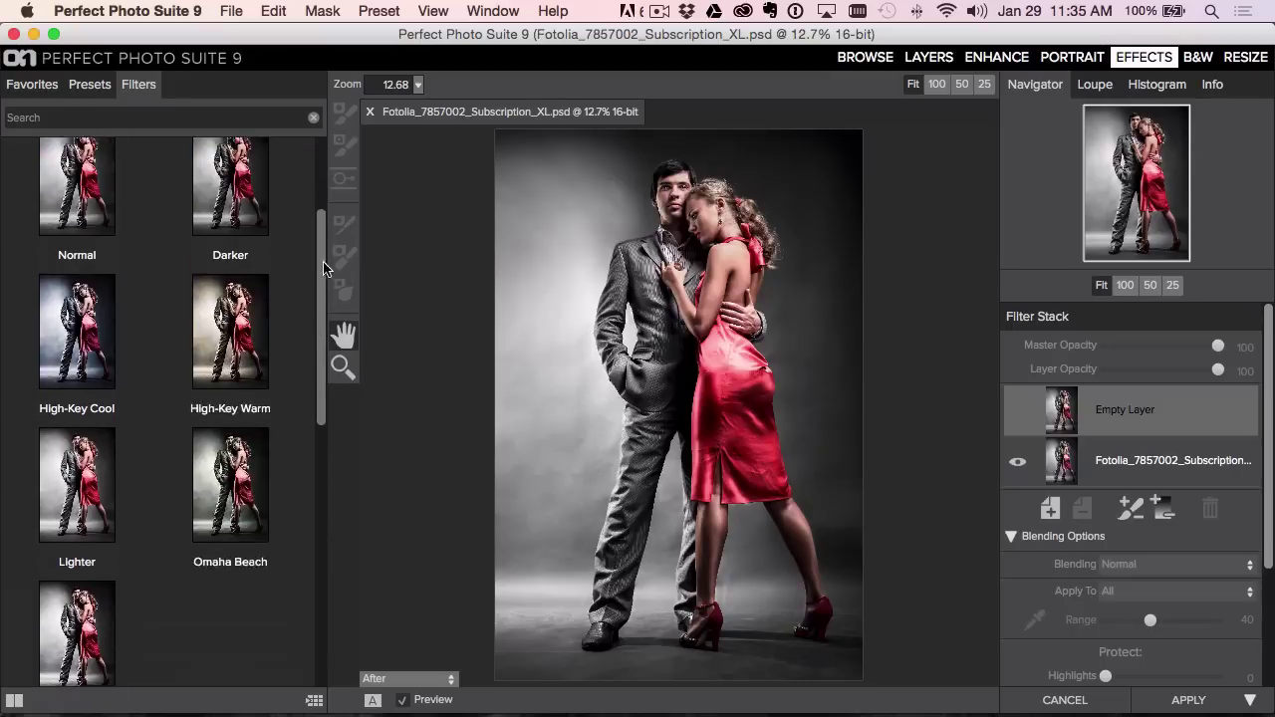
scroll(123, 317, up, 2)
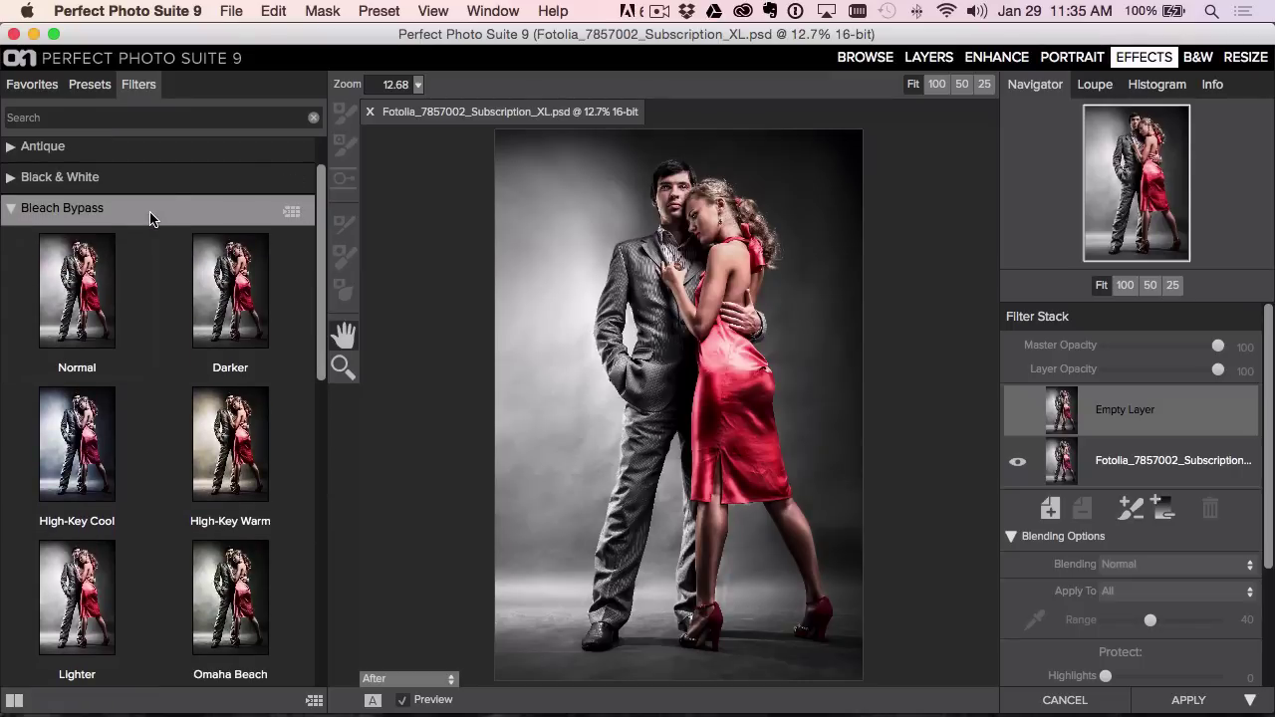
click(12, 210)
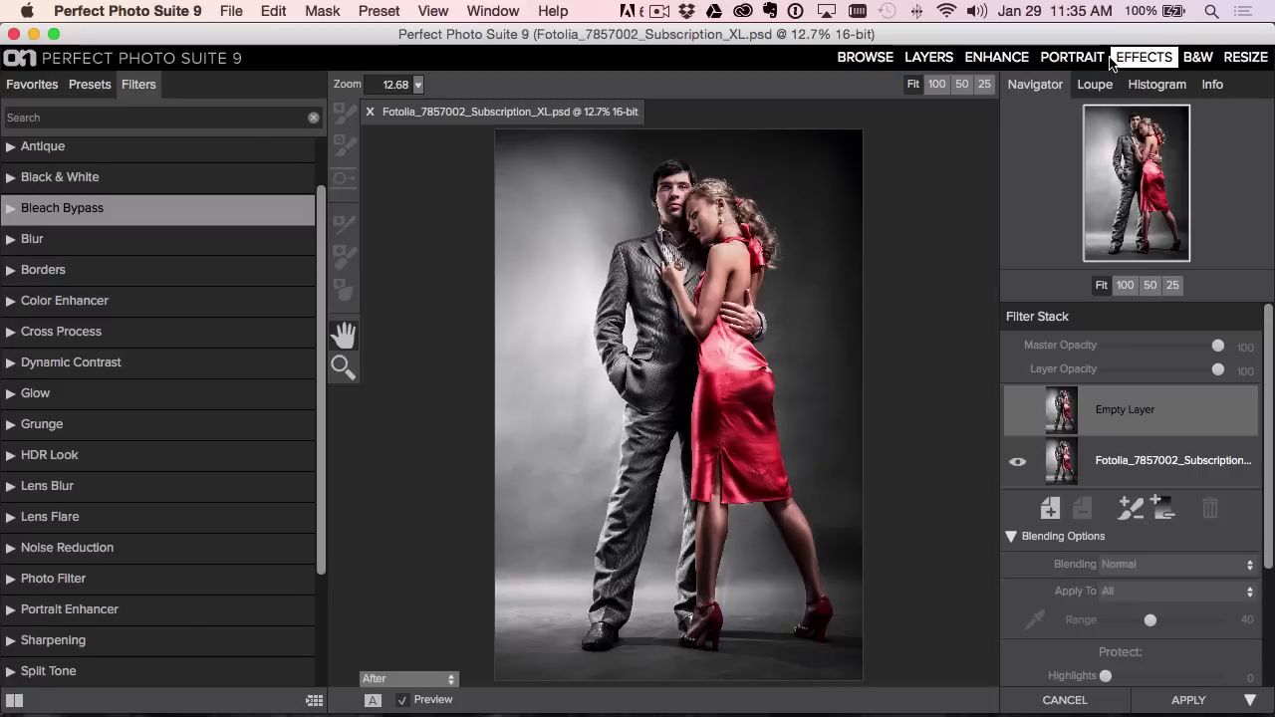
scroll(321, 265, down, 5)
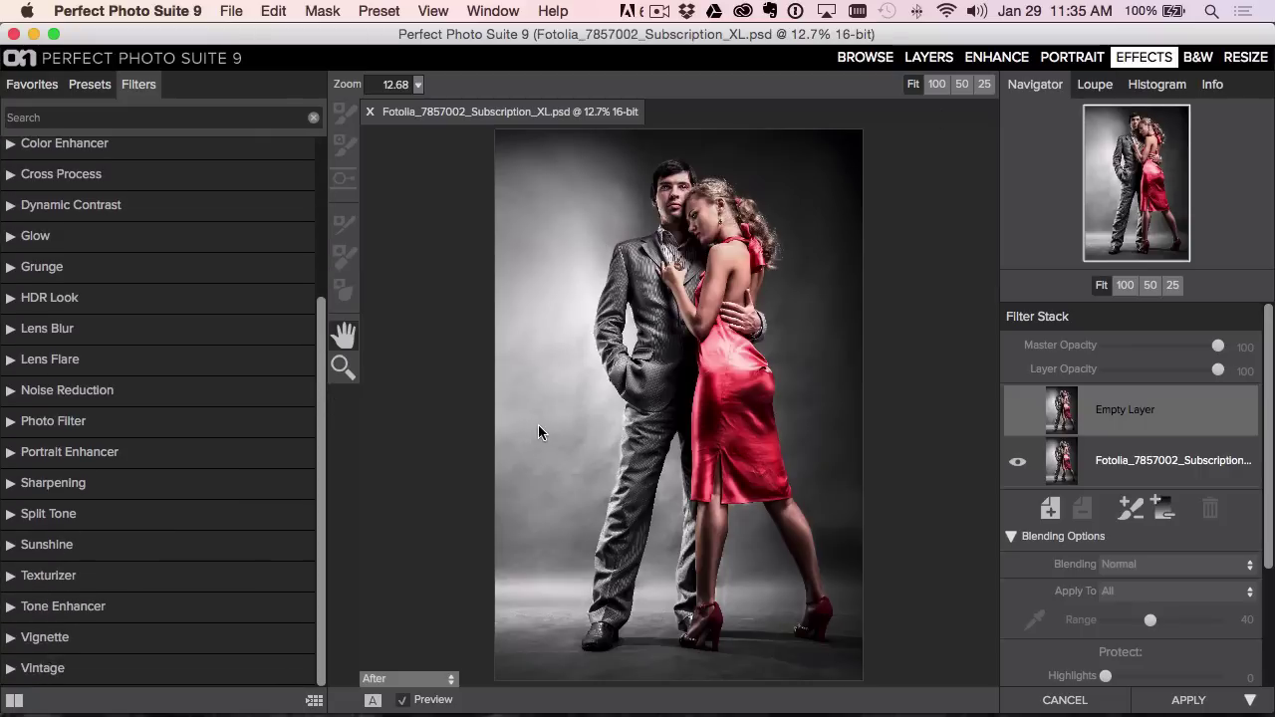